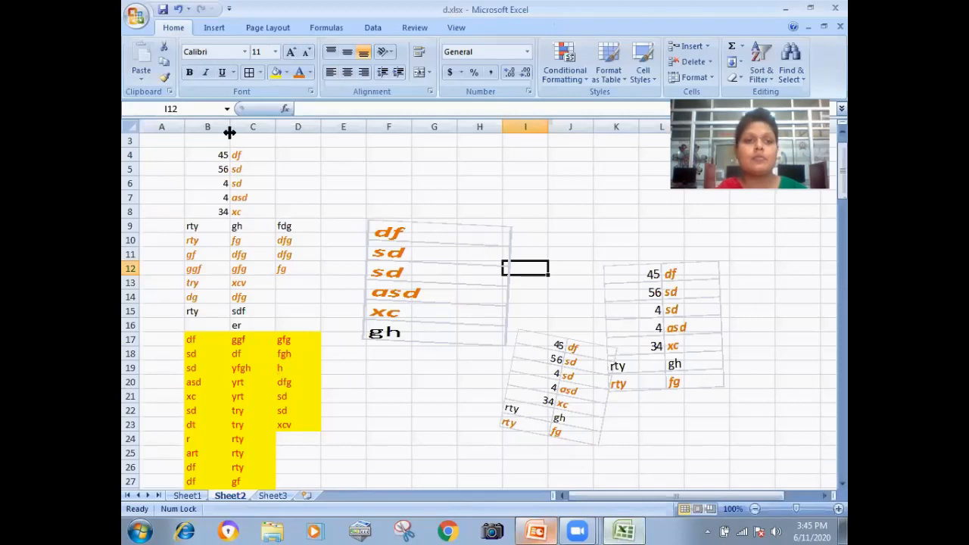
Fill C1:C15 on Sheet3 with sample text: we, we, we, sf, sf, df, dfg, dfg, rwe, wer, er, try, tyy, tyu, tyu
left_click(272, 497)
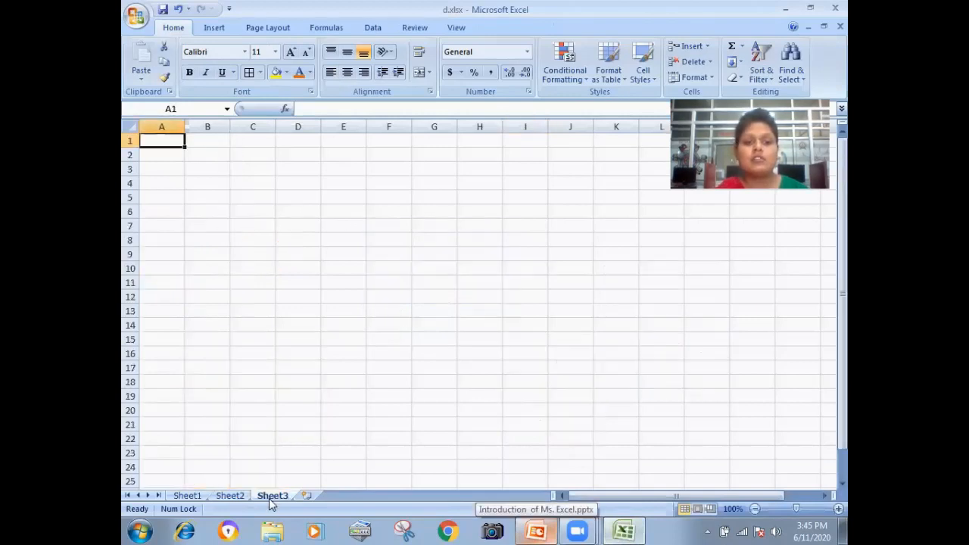
left_click(339, 261)
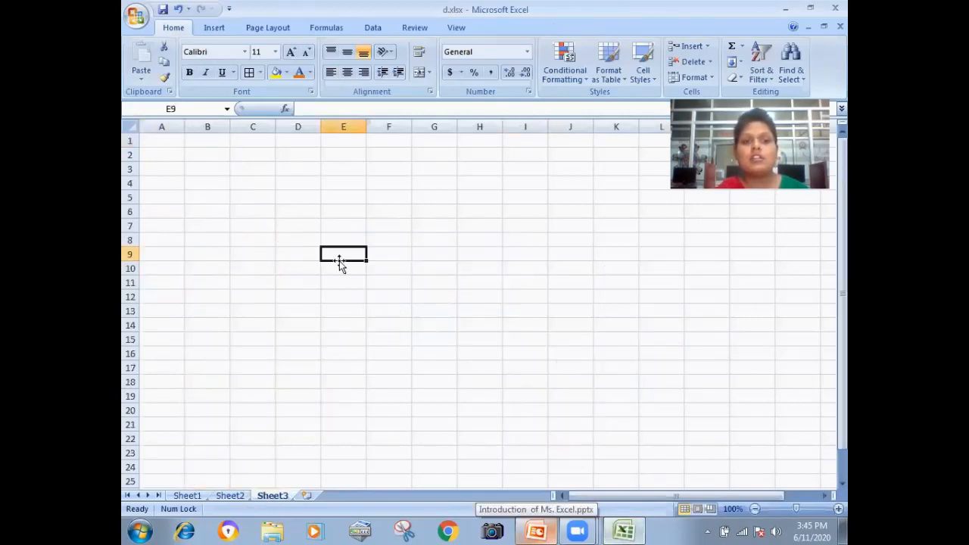
left_click(283, 142)
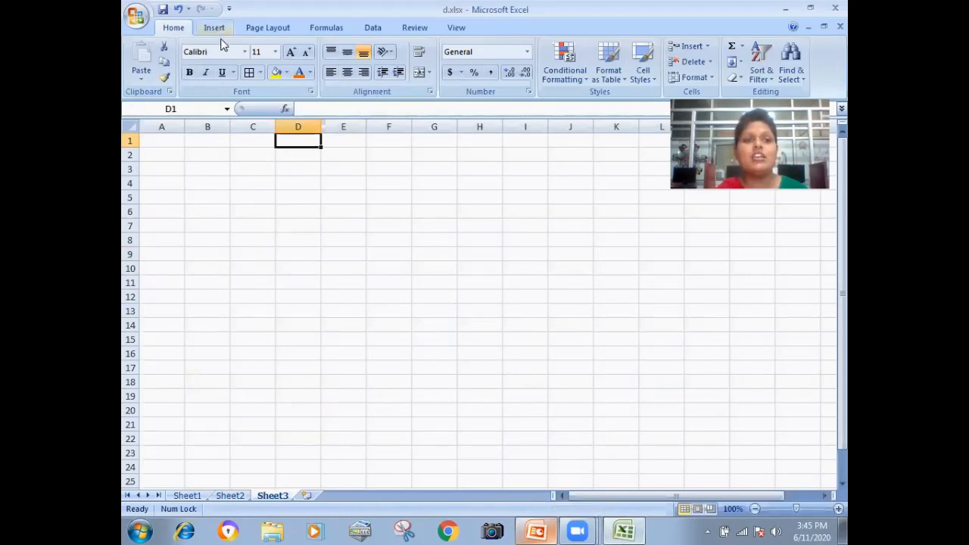
left_click(245, 143)
type("we")
key("Return")
type("we")
key("Return")
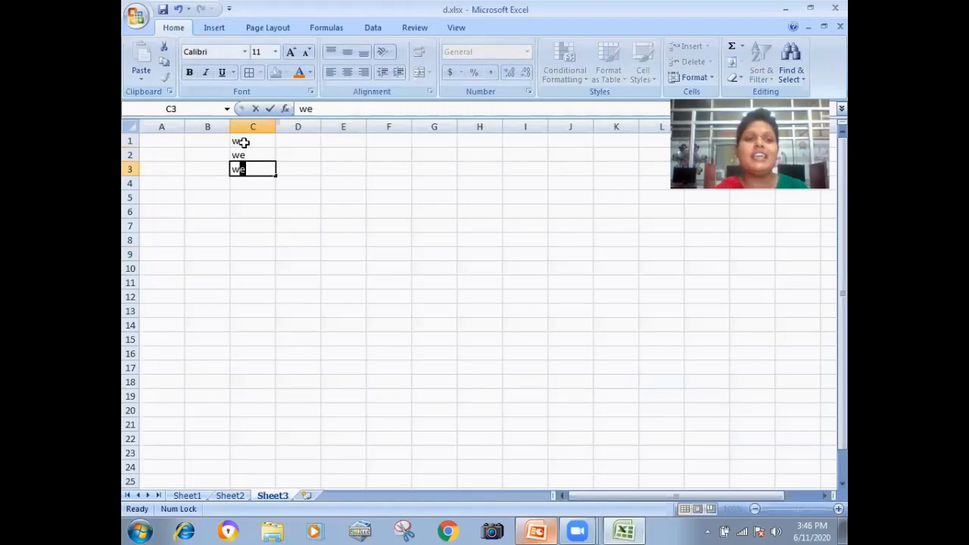
type("we")
key("Return")
type("sf")
key("Return")
type("sf")
key("Return")
type("df")
key("Return")
type("dfg")
key("Return")
type("dfg")
key("Return")
type("rwe")
key("Return")
type("wer")
key("Return")
type("er")
key("Return")
type("try")
key("Return")
type("tyy")
key("Return")
type("tyu")
key("Return")
type("tyu")
Fill column D of Sheet3 upward from D15 to D2 with short sample text such as tyt, u, y and uut
key("Tab")
type("tyt")
key("Up")
type("u")
key("Up")
type("tyt")
key("Up")
type("y")
key("Up")
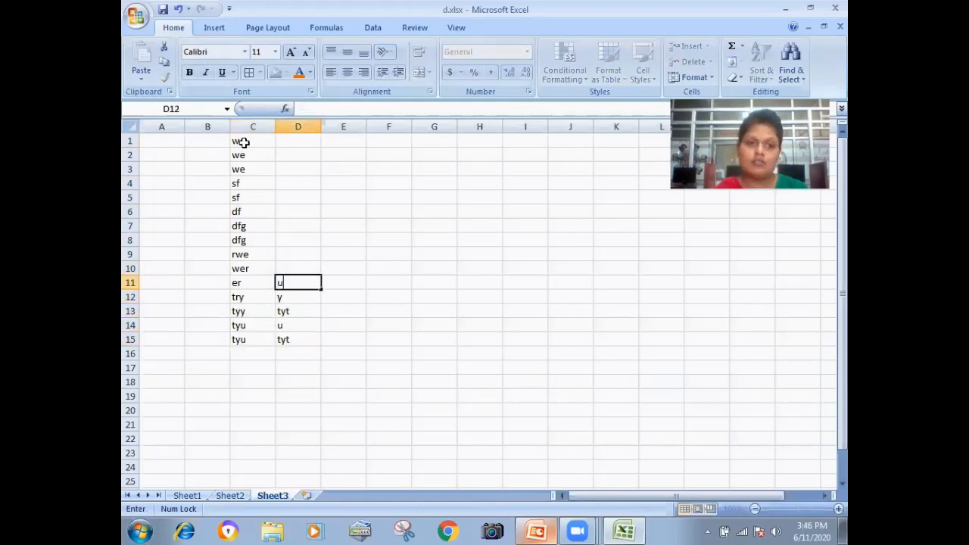
key("Up")
type("u")
key("Up")
type("tyt")
key("Up")
type("uut")
key("Up")
type("yu")
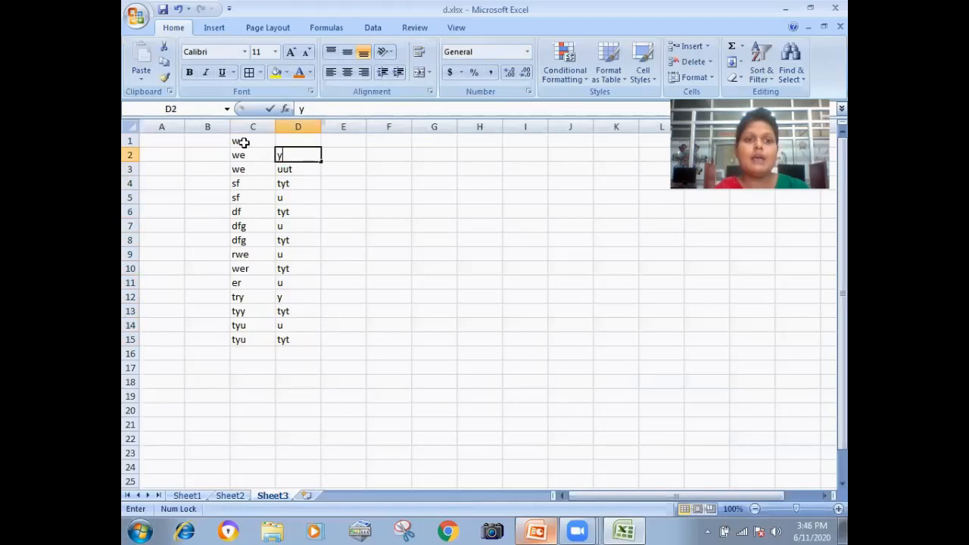
key("F5")
key("Return")
key("alt+F4")
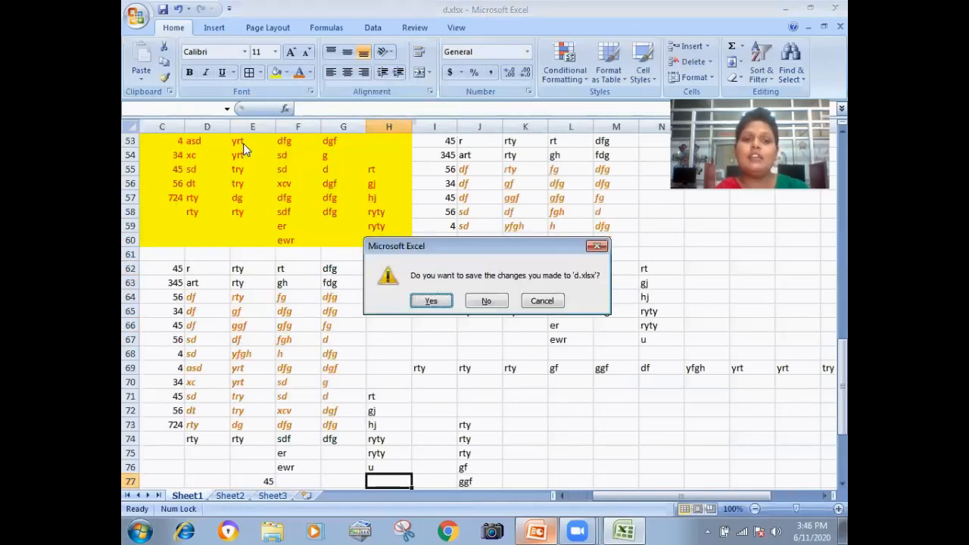
left_click(542, 302)
Set the font of cells I53:N69 on Sheet1 to Britannic Bold
left_click(465, 295)
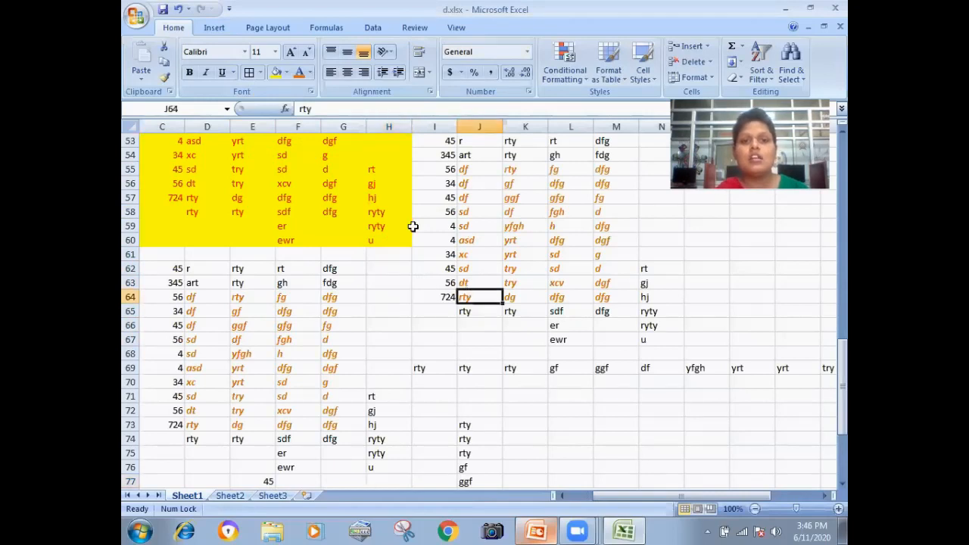
left_click_drag(424, 137, 666, 371)
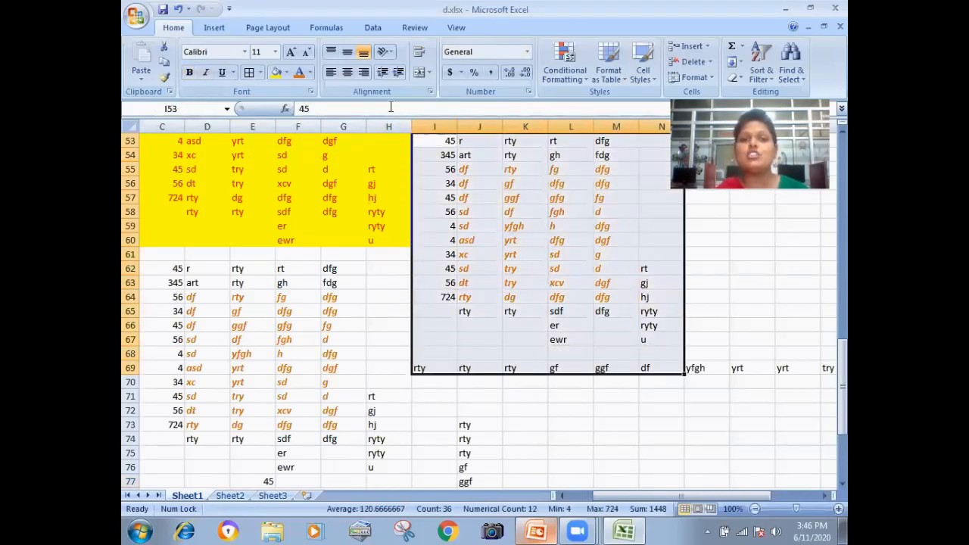
left_click(244, 51)
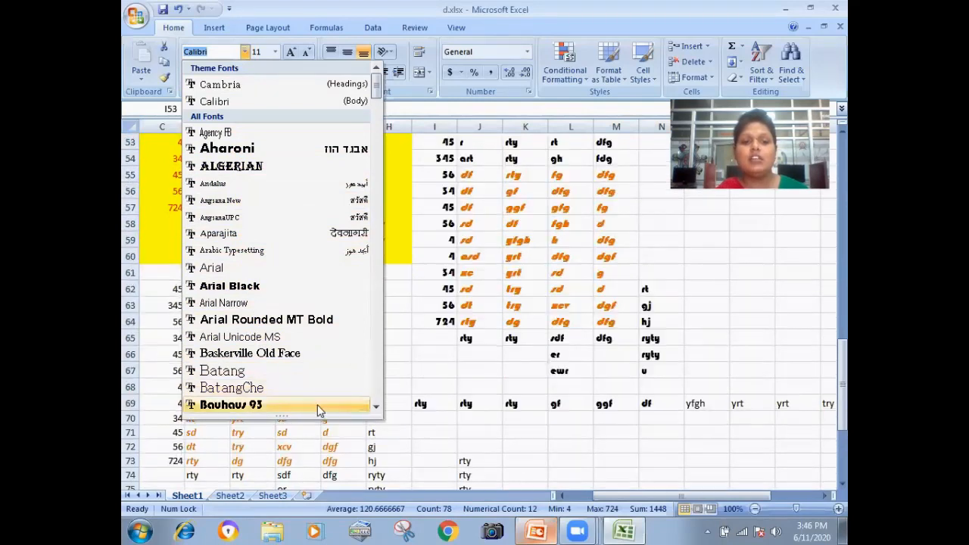
left_click(376, 408)
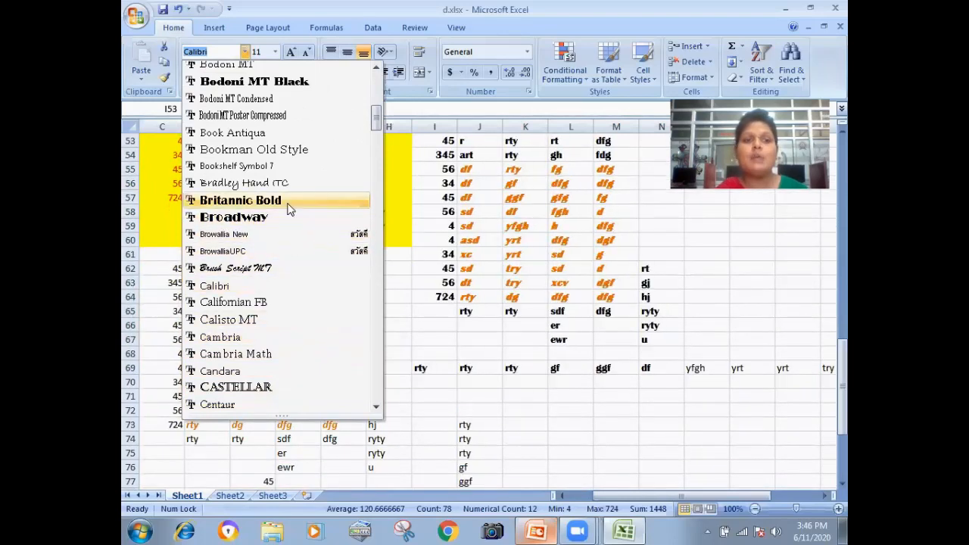
left_click(288, 202)
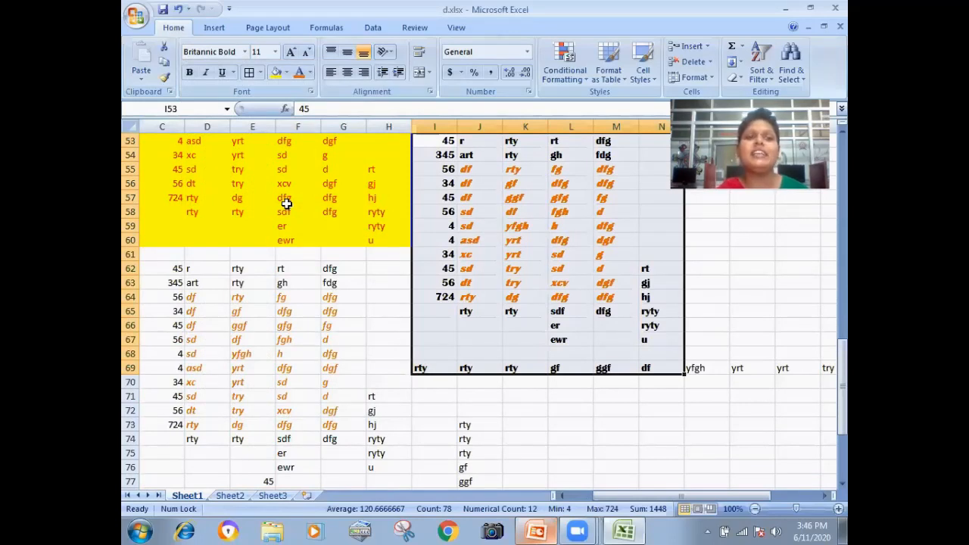
Preview larger font sizes, such as 20, on cells I53:N69
left_click(275, 51)
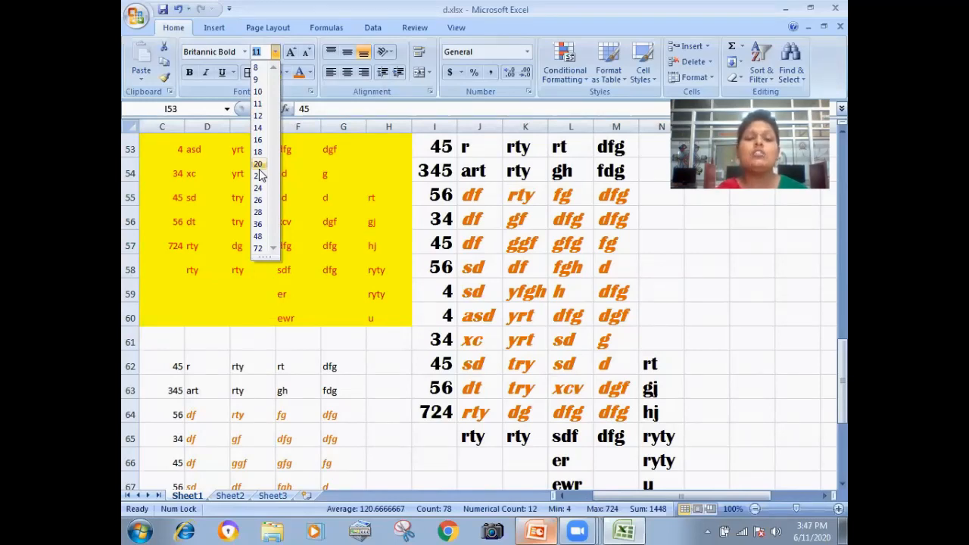
left_click(372, 205)
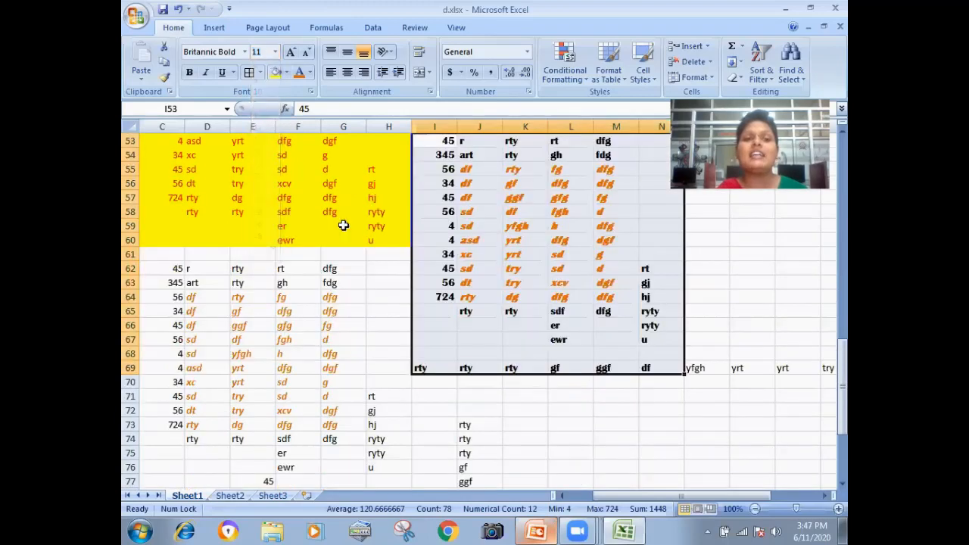
left_click(209, 189)
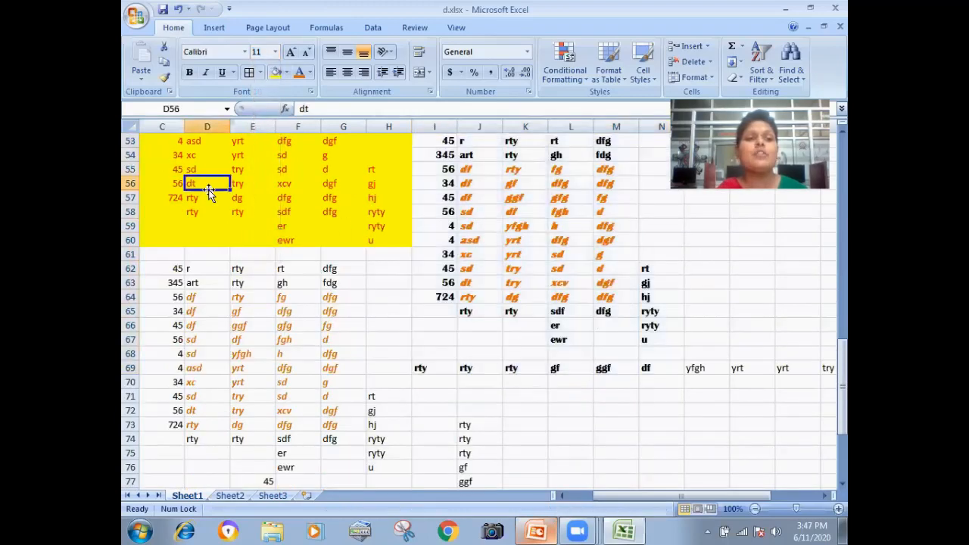
In the Excel Options, set the default font size for new workbooks to 16
left_click(137, 15)
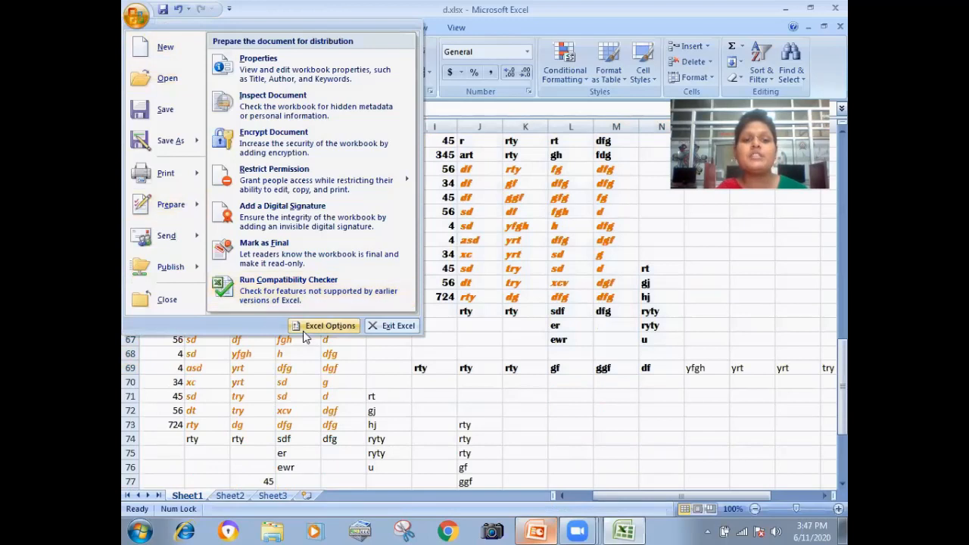
left_click(311, 328)
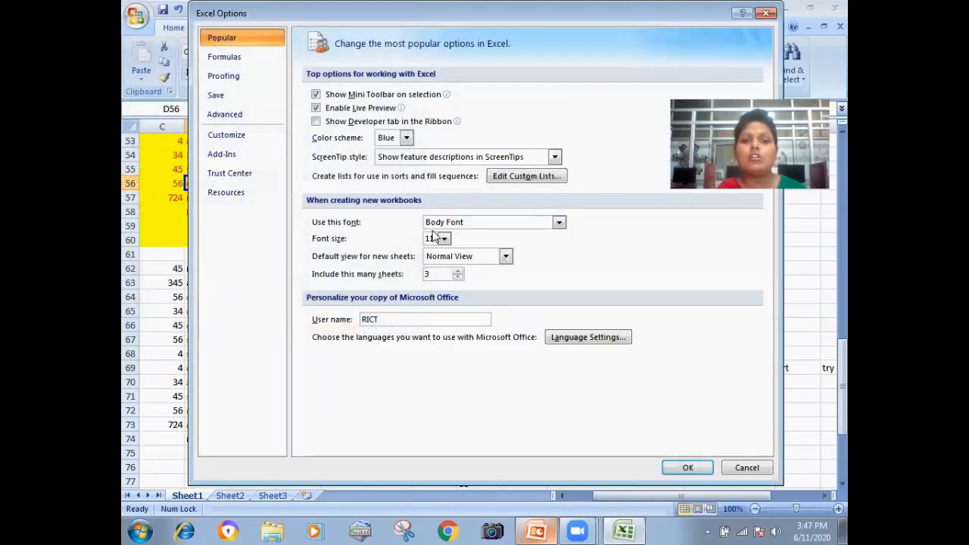
left_click(558, 222)
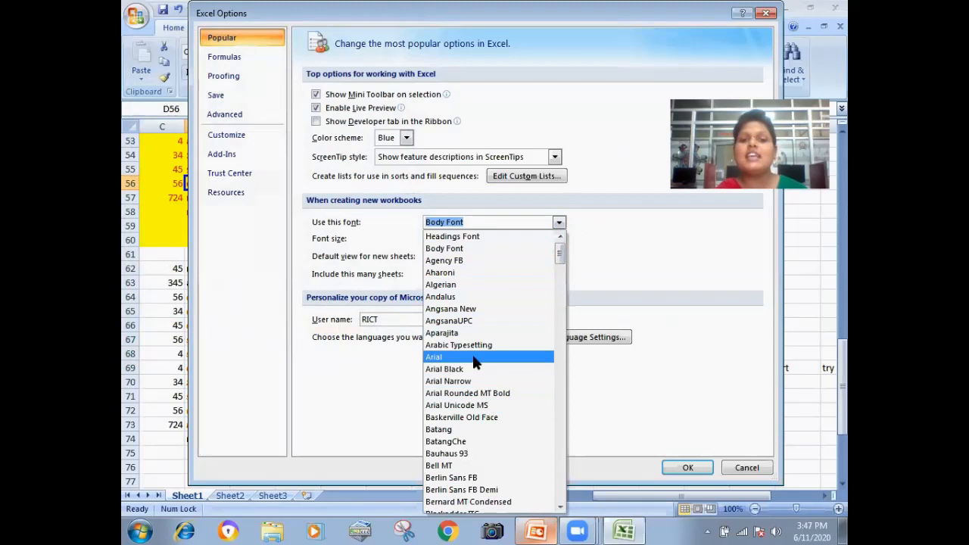
left_click(648, 252)
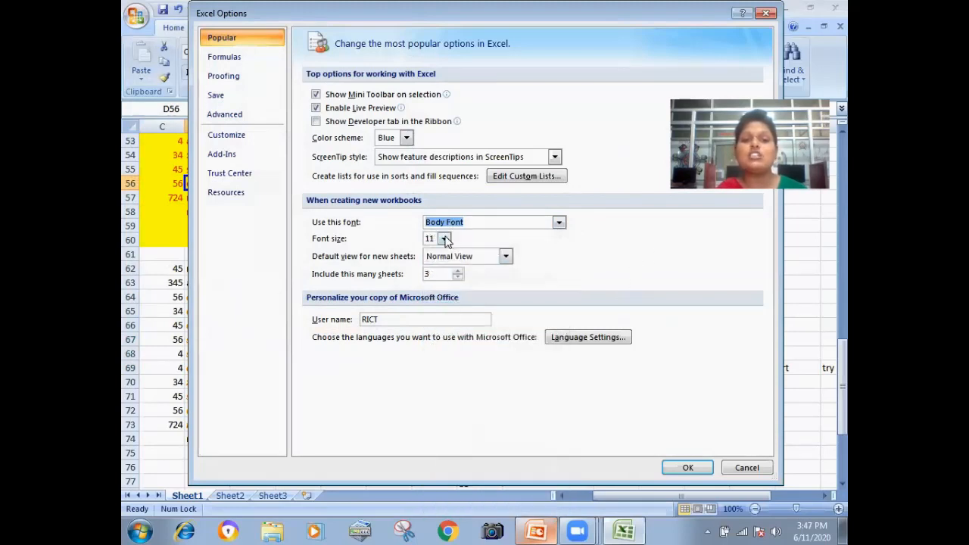
left_click(445, 239)
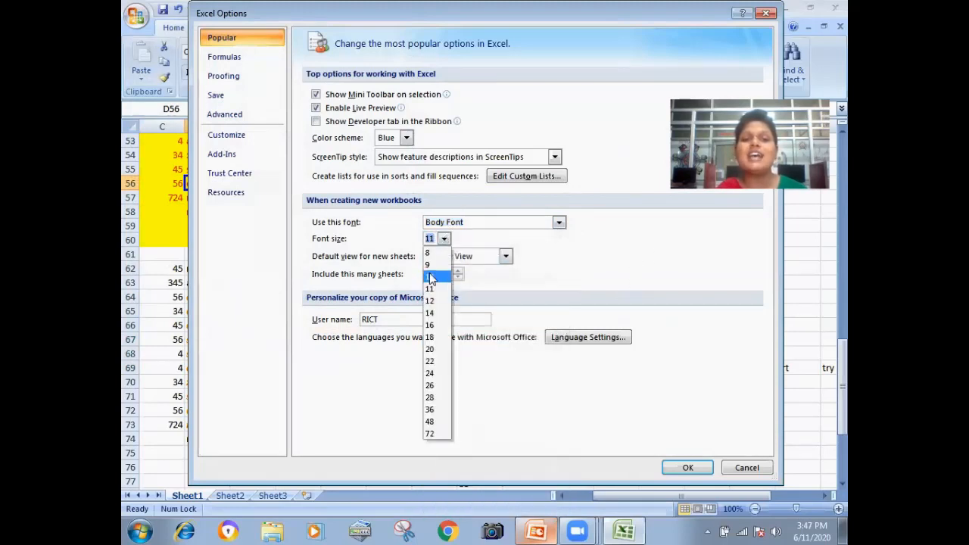
left_click(430, 326)
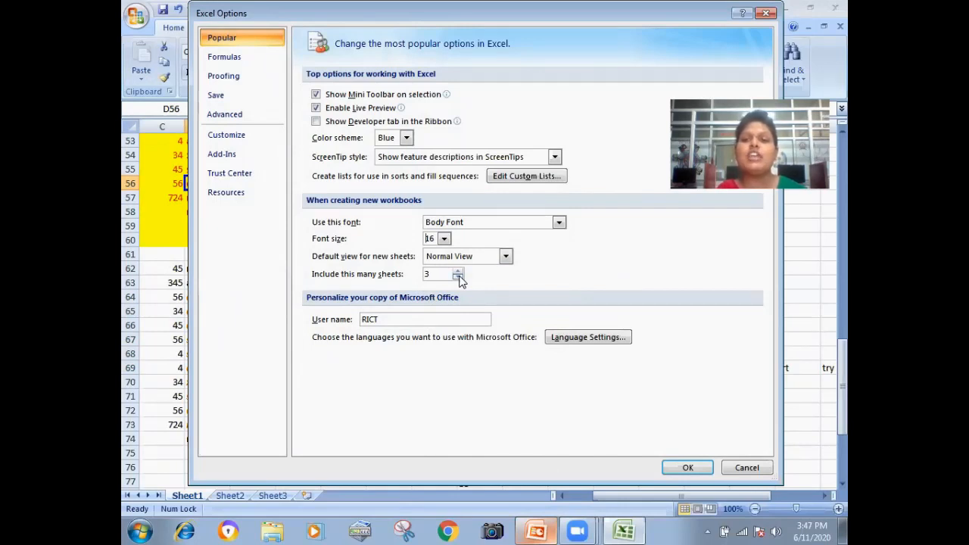
Set the number of sheets included in new workbooks to 9 and apply the options
left_click(458, 272)
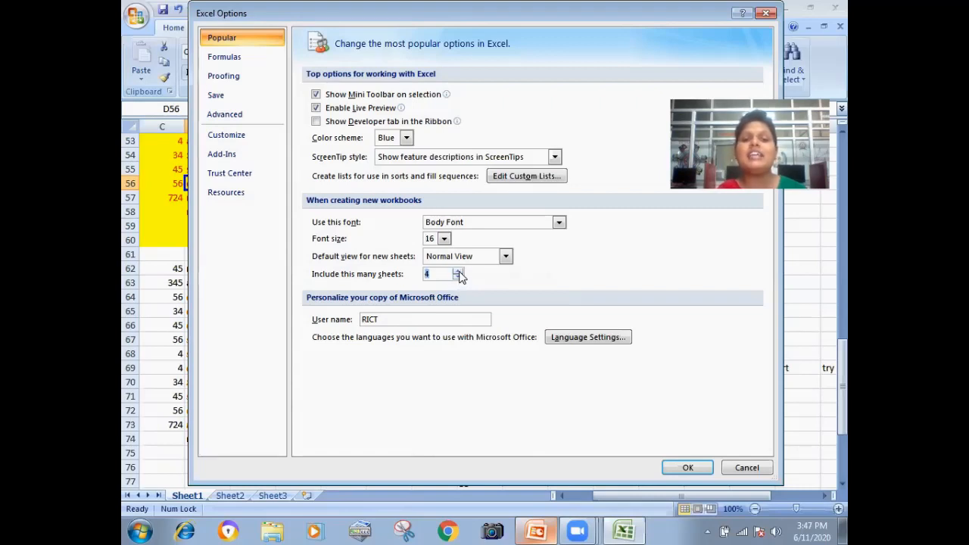
left_click(458, 273)
left_click(458, 273)
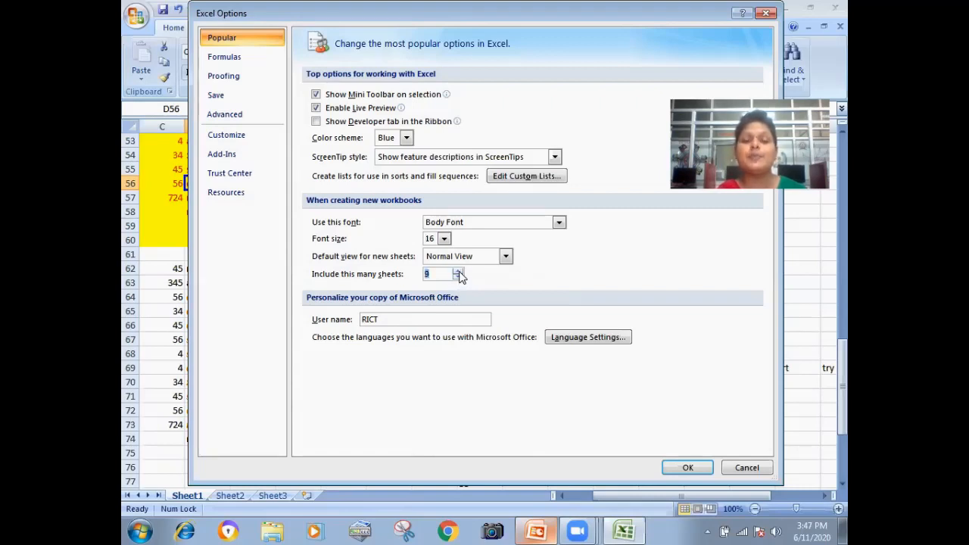
left_click(459, 272)
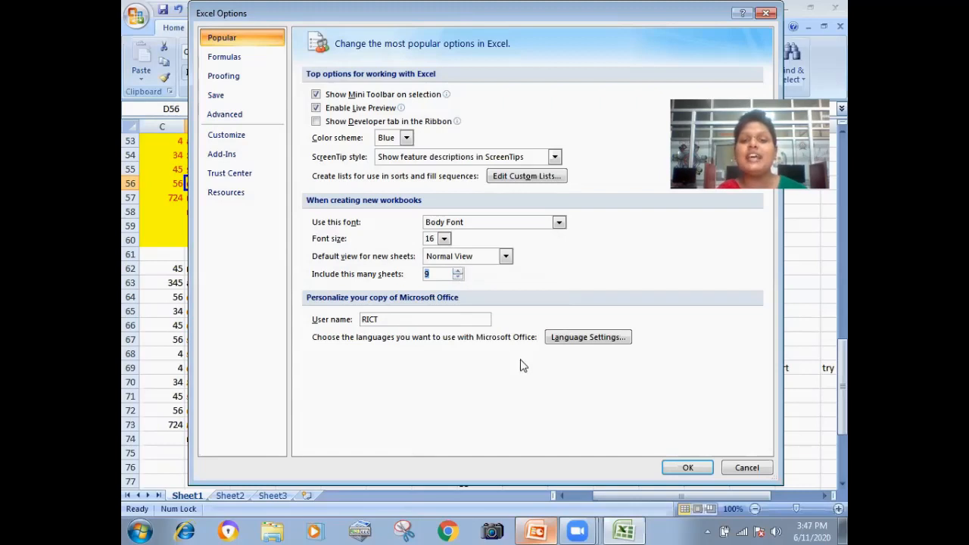
left_click(686, 468)
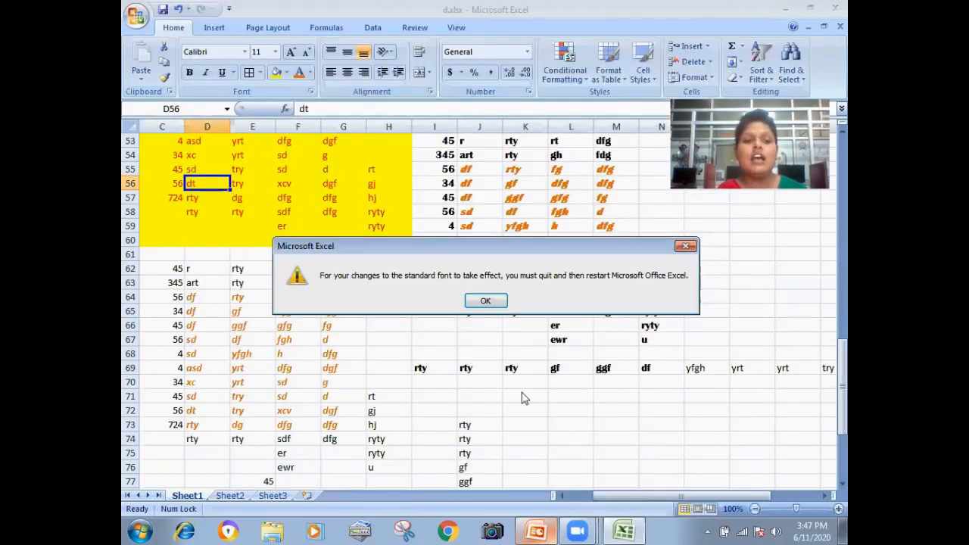
left_click(486, 302)
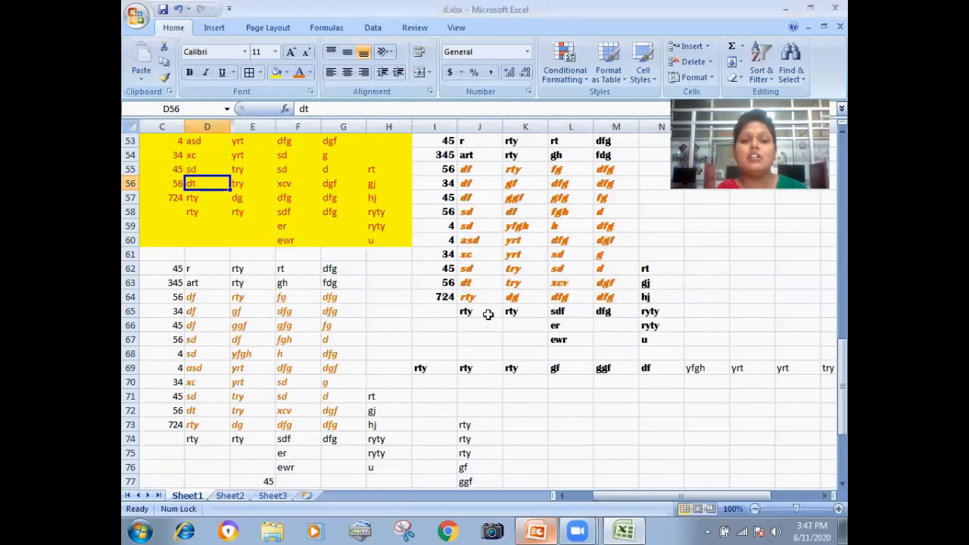
Close d.xlsx without saving its changes and restart Microsoft Office Excel 2007 with a blank workbook
left_click(835, 7)
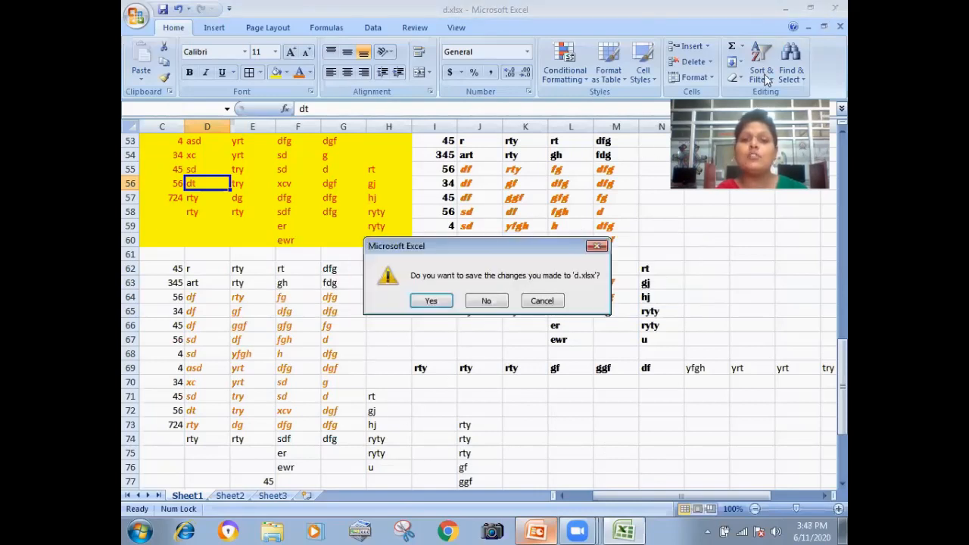
left_click(492, 299)
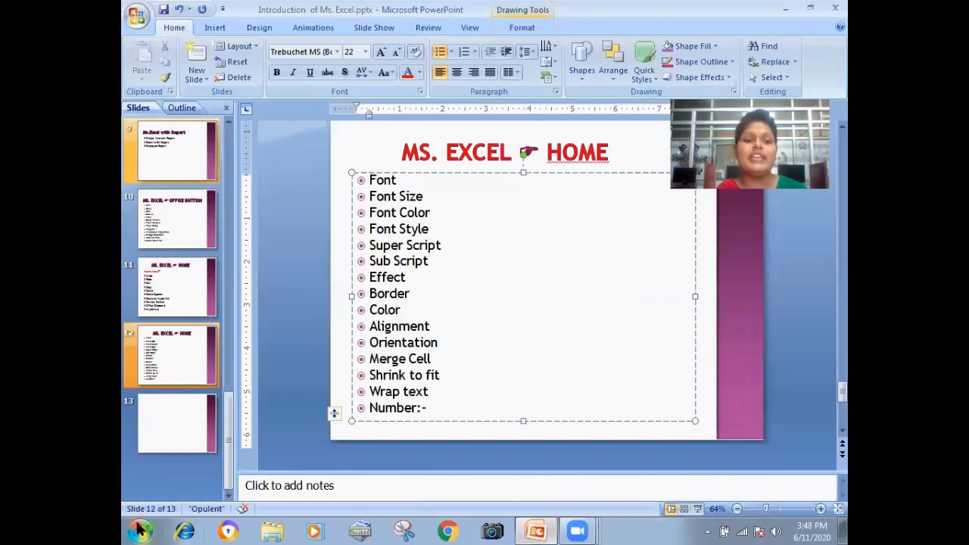
left_click(141, 530)
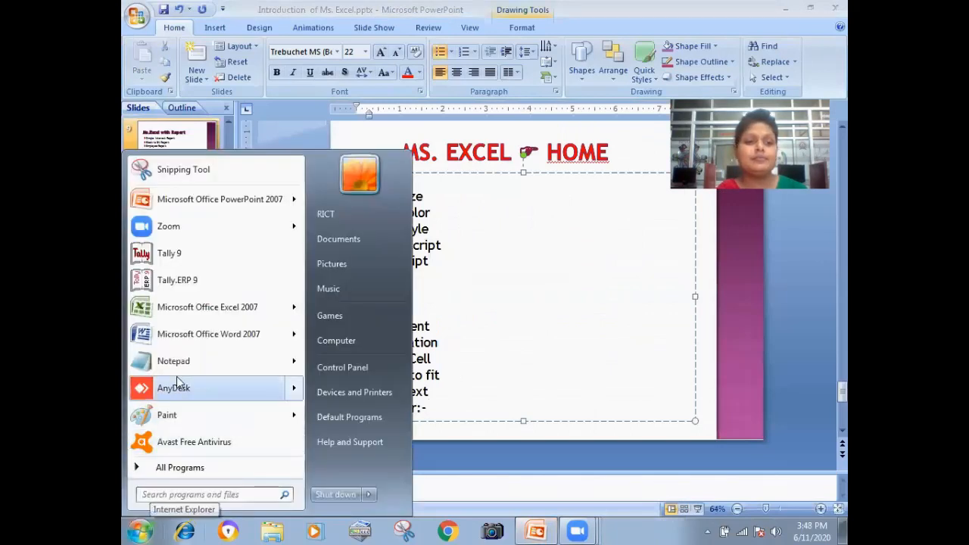
left_click(201, 305)
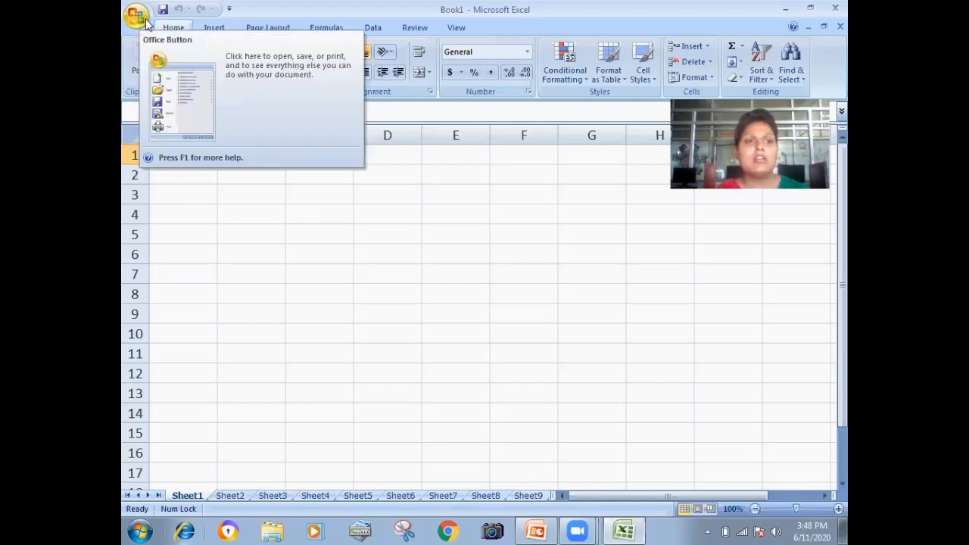
Fill C1:C15 with sample text: art, art, dg, dg, dfg, dfg, dfg, r, er, five times wer, and f
left_click(360, 191)
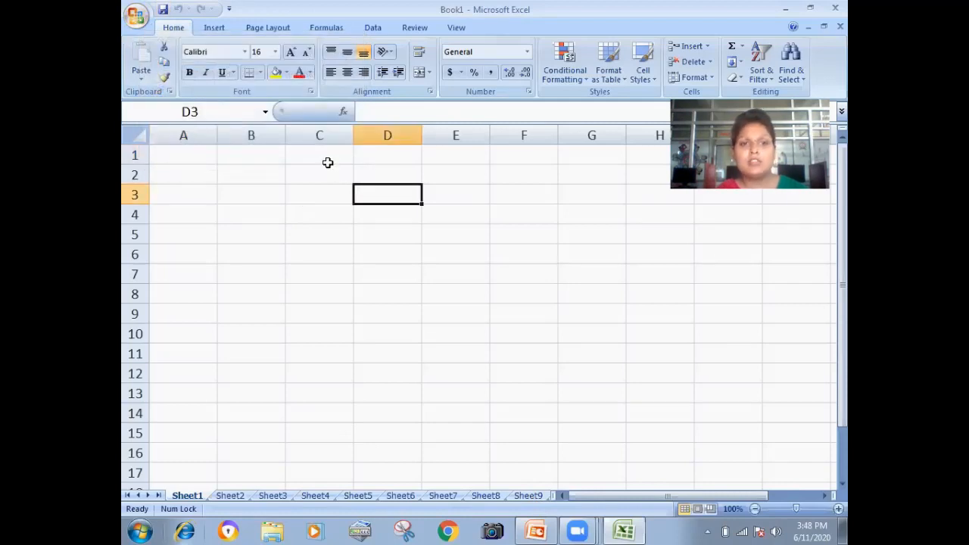
left_click(327, 160)
type("art")
key("Return")
type("ert")
key("BackSpace")
key("BackSpace")
key("BackSpace")
type("art dg dg dfg dfg dfg r er wer wer")
key("Return")
type("wer")
key("Return")
type("wer")
key("Return")
type("wer")
key("Return")
type("f")
Fill column D upward from D15 to D1 with dfg, dfg, dfg, fg, dfg, fg, dfg, g, dfg, g, dfg, dfg, g, dfg, dfg
key("Right")
type("dfg")
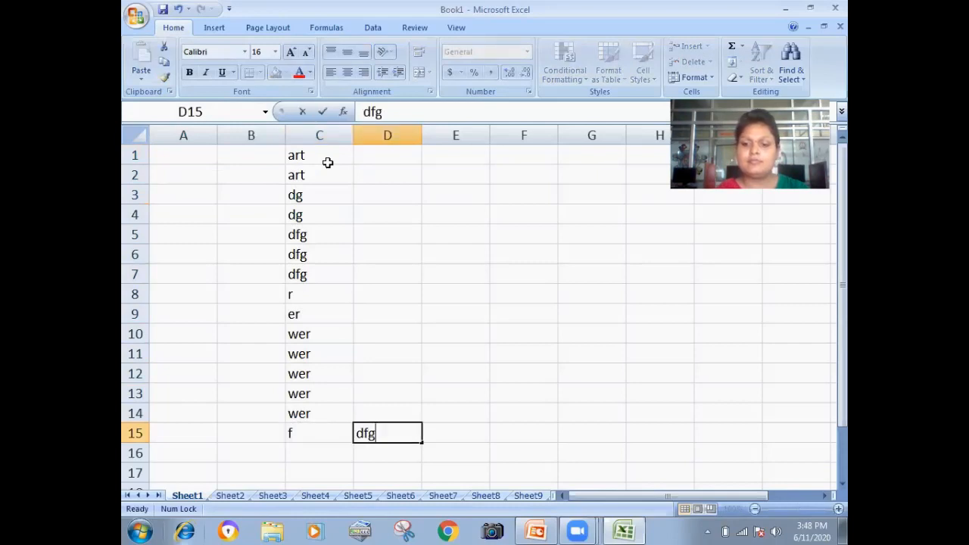
key("Up")
type("dfg")
key("Up")
type("dfg")
key("Up")
type("fgg")
key("Up")
type("dfg")
key("Up")
type("g")
key("Up")
key("d")
key("f")
key("g")
key("Up")
key("d")
key("f")
key("g")
key("Up")
key("g")
key("Up")
key("d")
key("f")
key("g")
key("Up")
type("d")
Fill E1:E15 with dfg, dfg, gd, f, gd, f, gd, dfg, dfg, fg, dfg, dfg, dfg, gdfg, dfg
key("Right")
type("df")
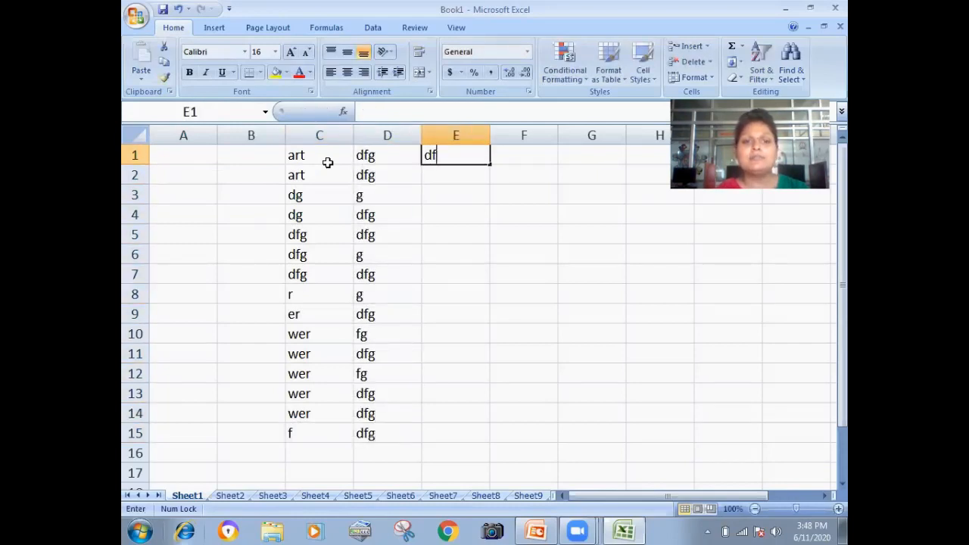
type("g")
key("Return")
type("d")
key("Return")
key("g")
key("d")
key("Return")
key("f")
key("Return")
key("g")
key("d")
key("Return")
key("f")
key("Return")
type("g")
key("Return")
type("dfg")
key("Return")
key("d")
key("f")
key("g")
key("Return")
type("fg")
key("Return")
key("d")
key("f")
key("g")
key("Return")
type("d")
key("Return")
type("dfg")
key("Return")
type("gdfg")
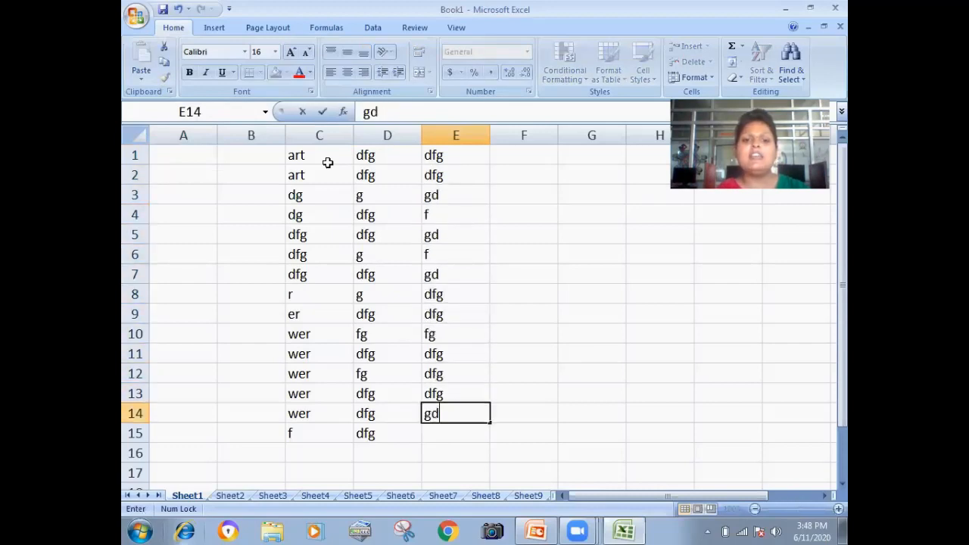
key("Return")
type("dfg")
key("Return")
Make the sample text in C1:E15 bold
left_click_drag(305, 156, 435, 430)
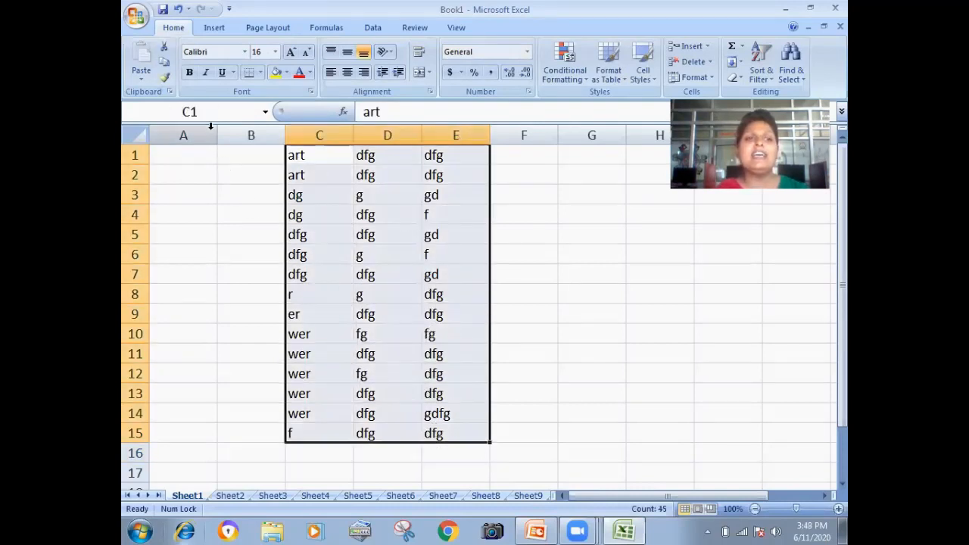
left_click(190, 73)
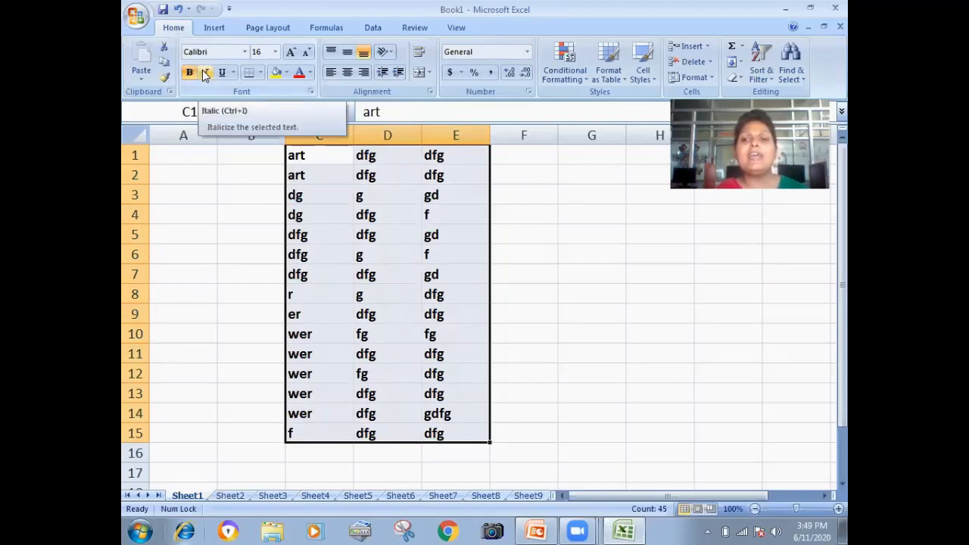
Try italic formatting on the text in C1:E15 and remove it again
left_click(206, 73)
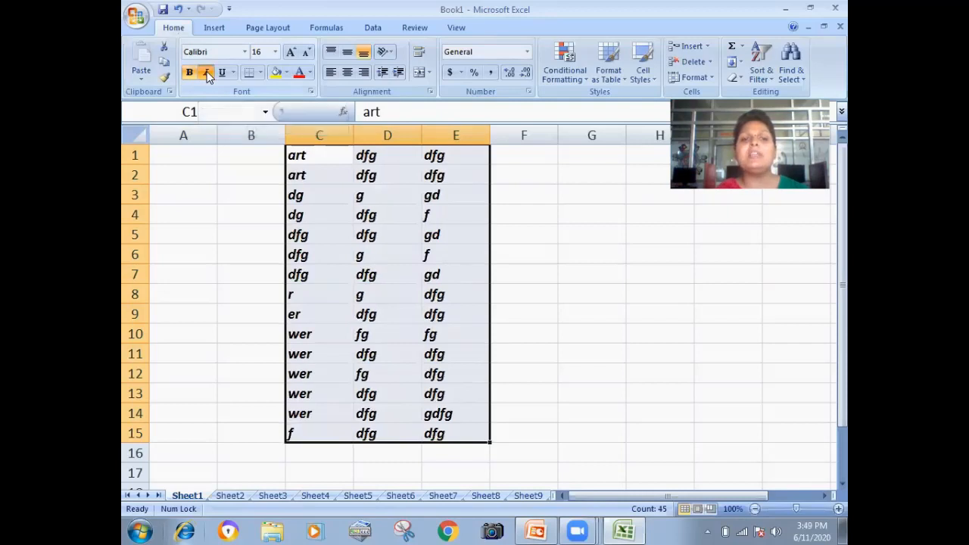
left_click(206, 73)
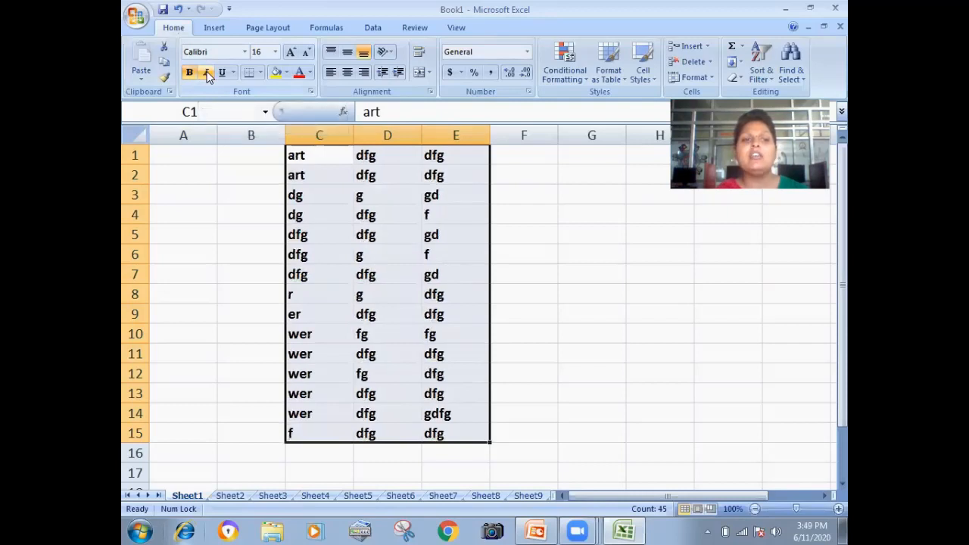
left_click(207, 73)
left_click(207, 73)
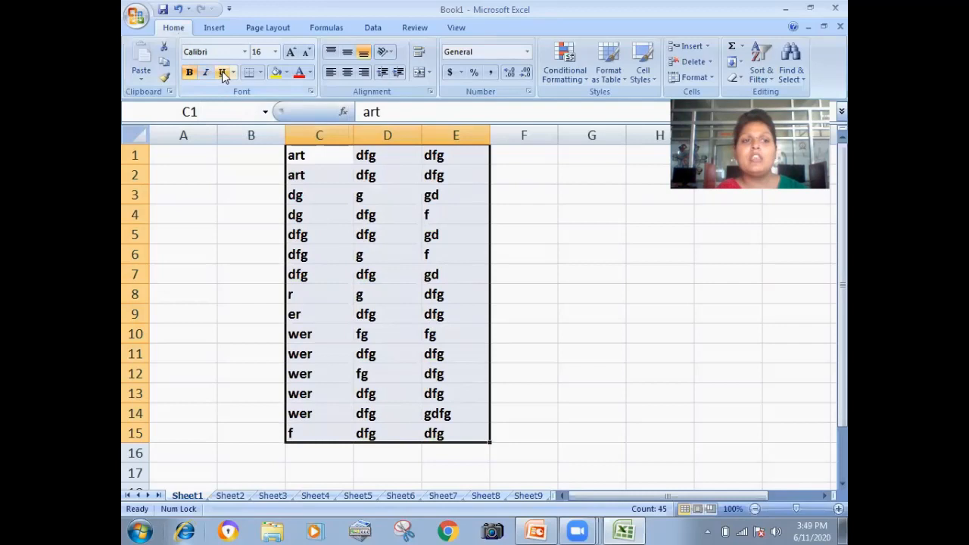
Underline the text in C1:E15 and change the underline style to Double Underline
left_click(222, 73)
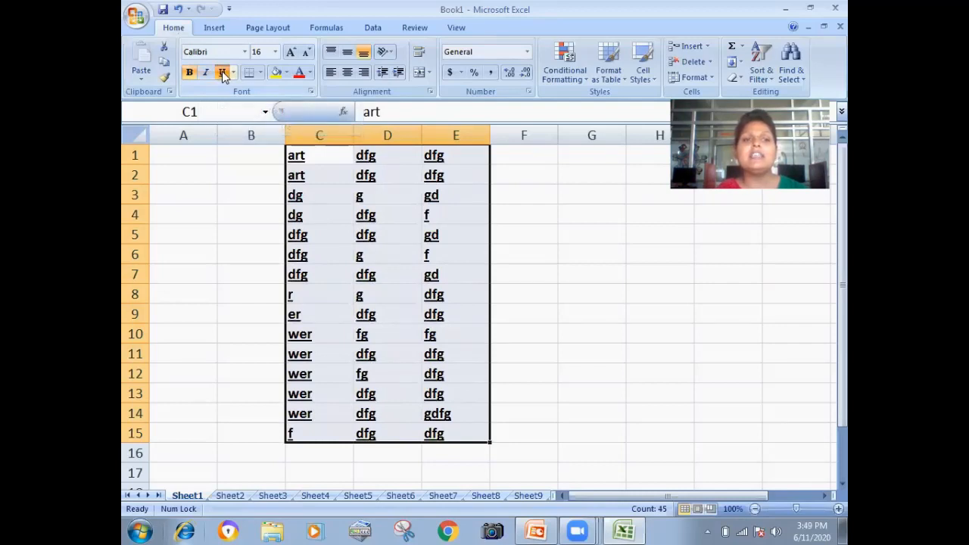
left_click(234, 73)
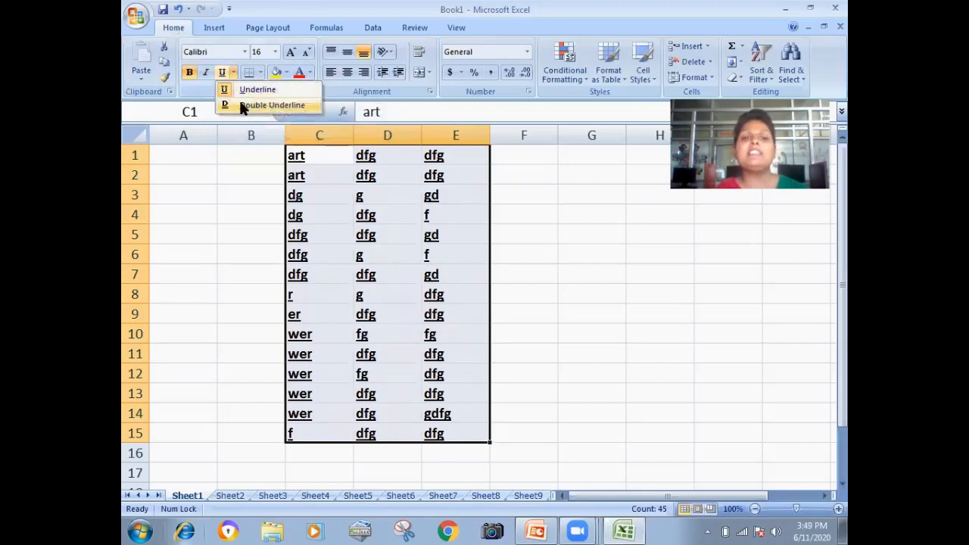
left_click(242, 106)
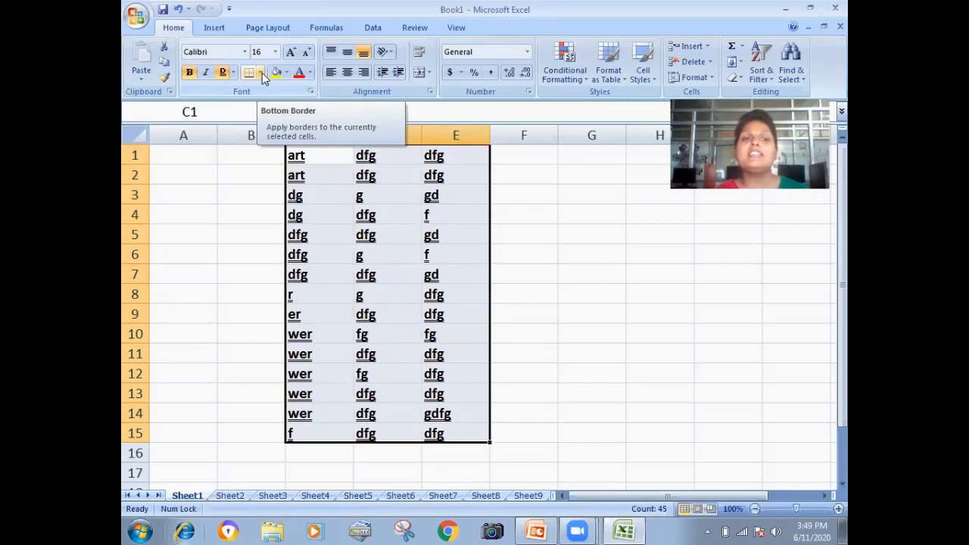
Apply a Bottom Border to the range C1:E15 and deselect the range
left_click(259, 72)
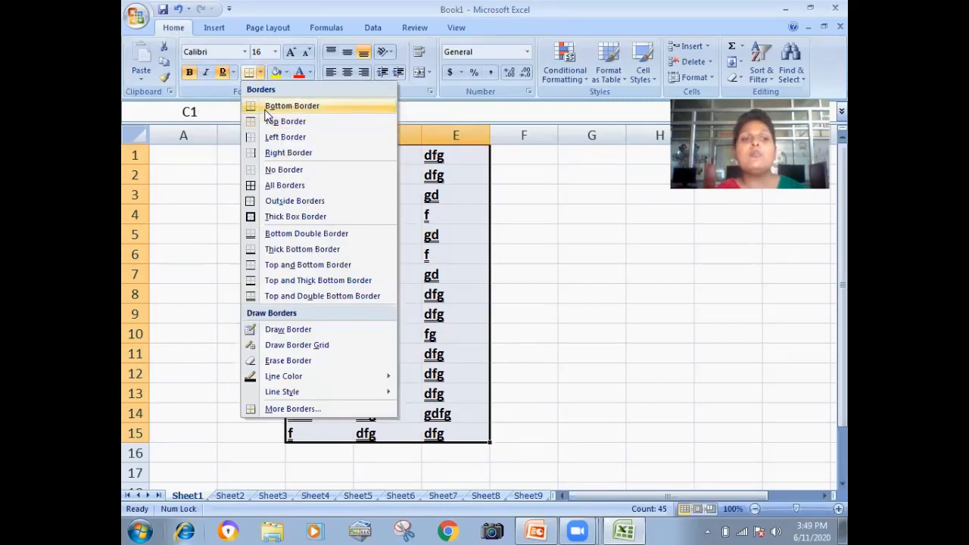
left_click(267, 111)
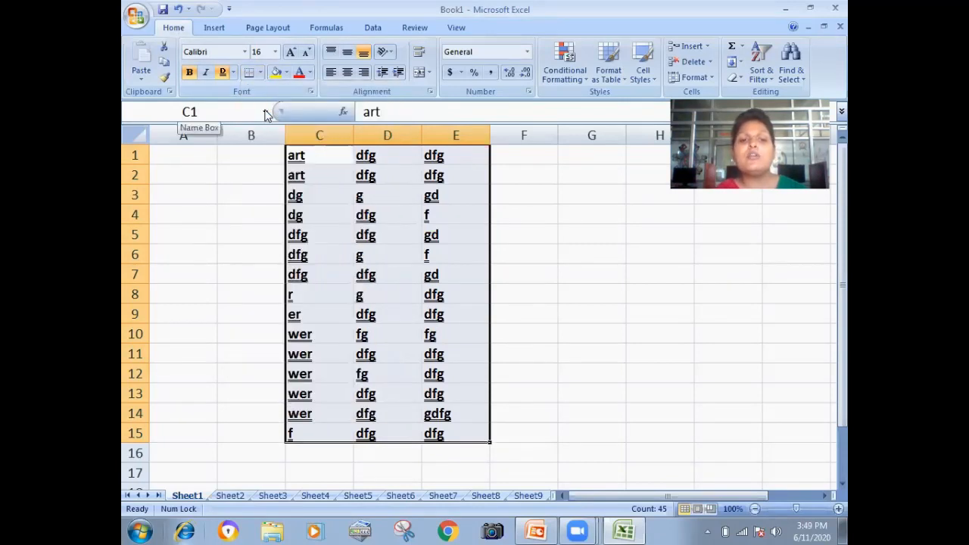
left_click(424, 237)
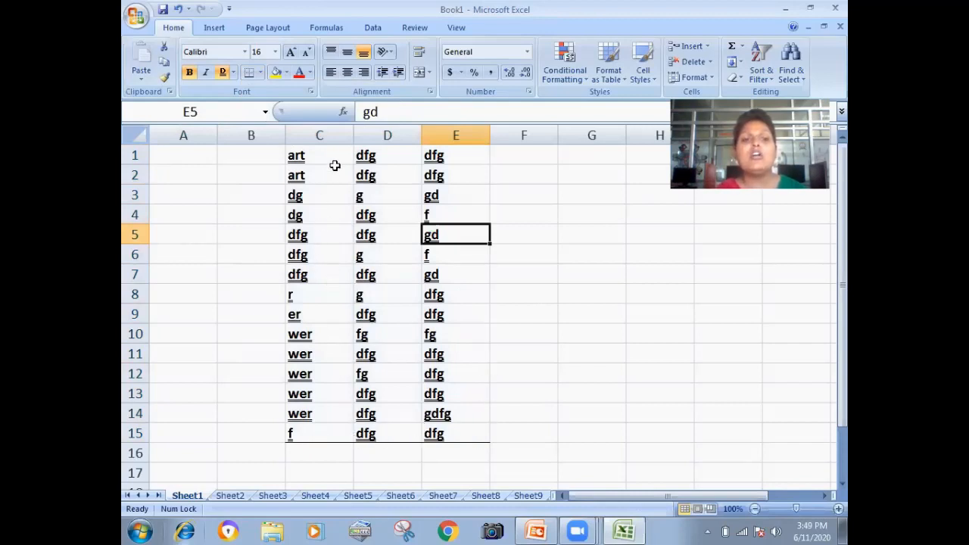
Reselect C1:E15 and add a Top Border to the range
left_click_drag(331, 157, 470, 439)
left_click(470, 439)
double_click(471, 439)
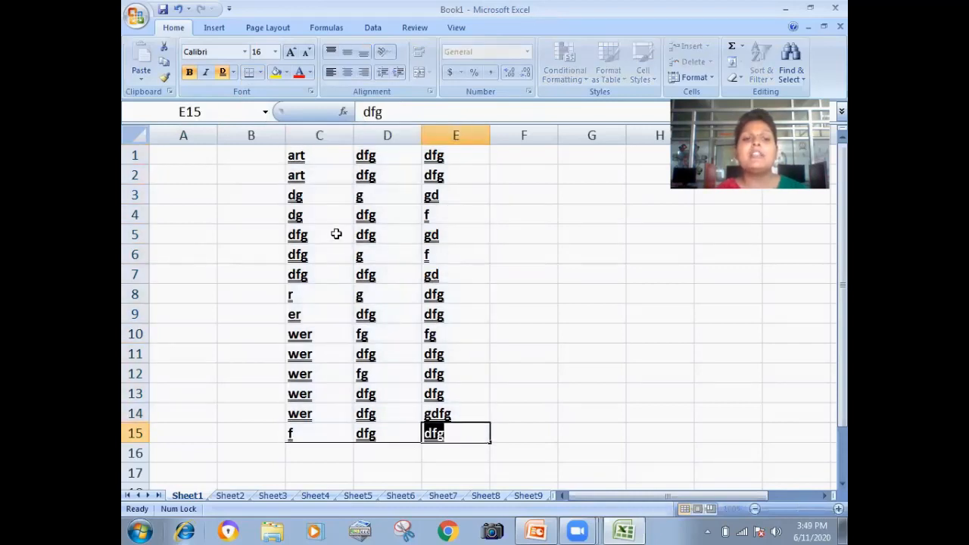
left_click_drag(328, 155, 439, 434)
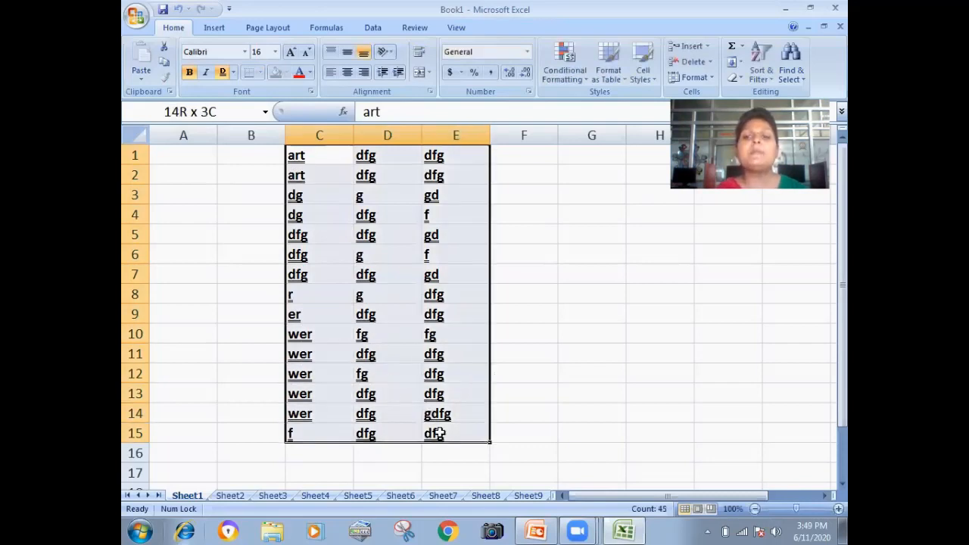
left_click(260, 77)
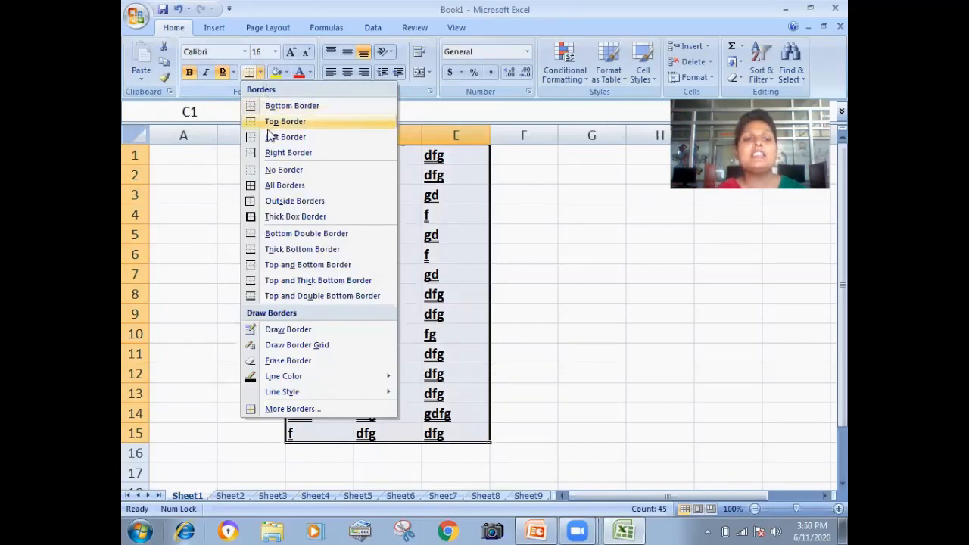
left_click(270, 122)
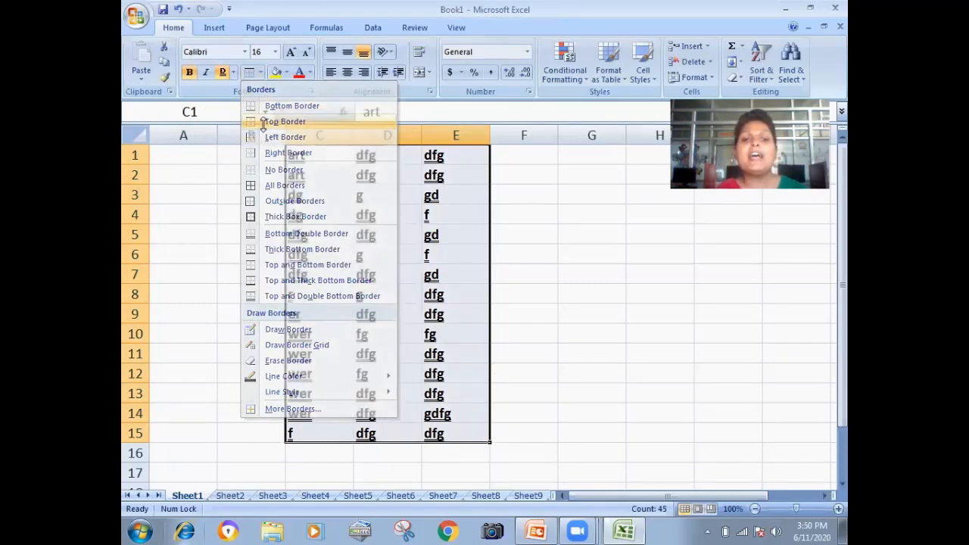
Add a Left Border and a Right Border to C1:E15 and deselect the range
left_click(260, 72)
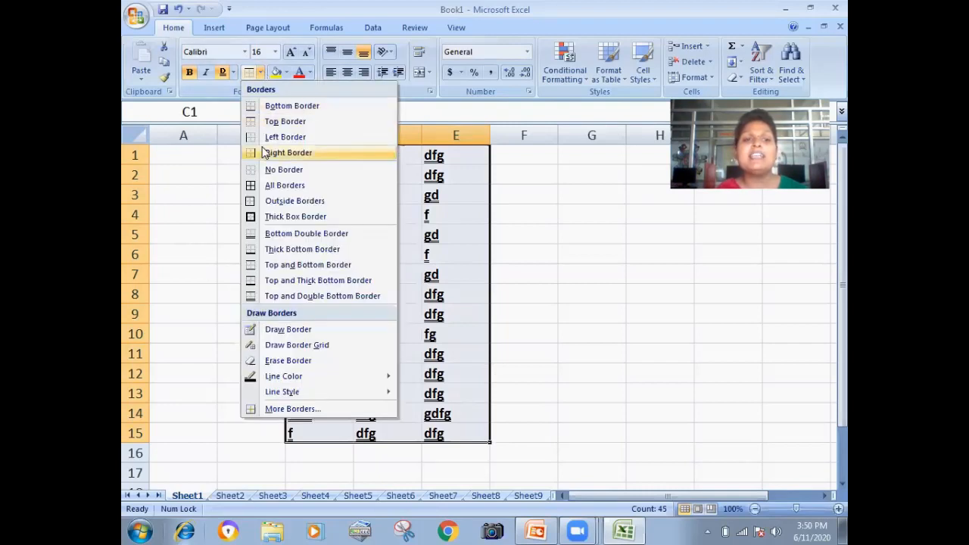
left_click(261, 137)
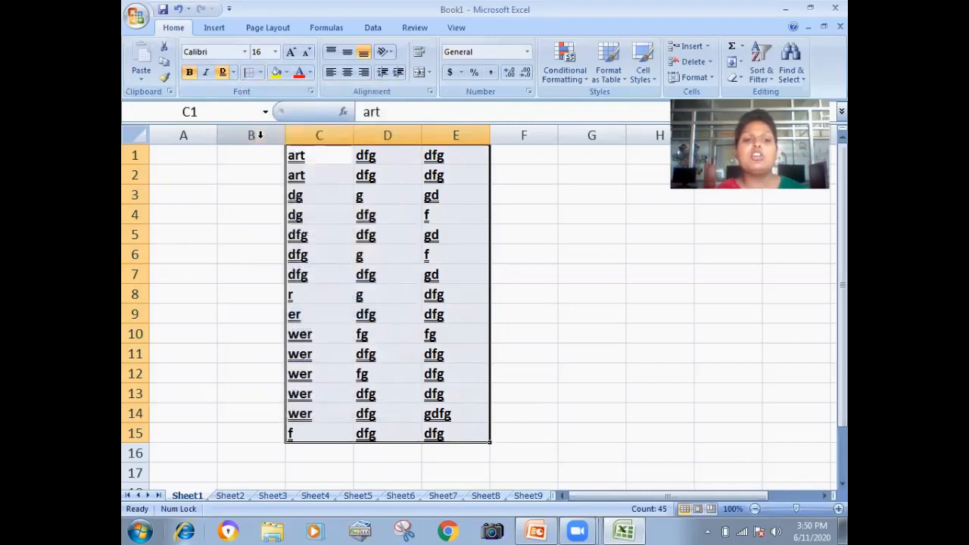
left_click(260, 75)
left_click(281, 152)
left_click(459, 312)
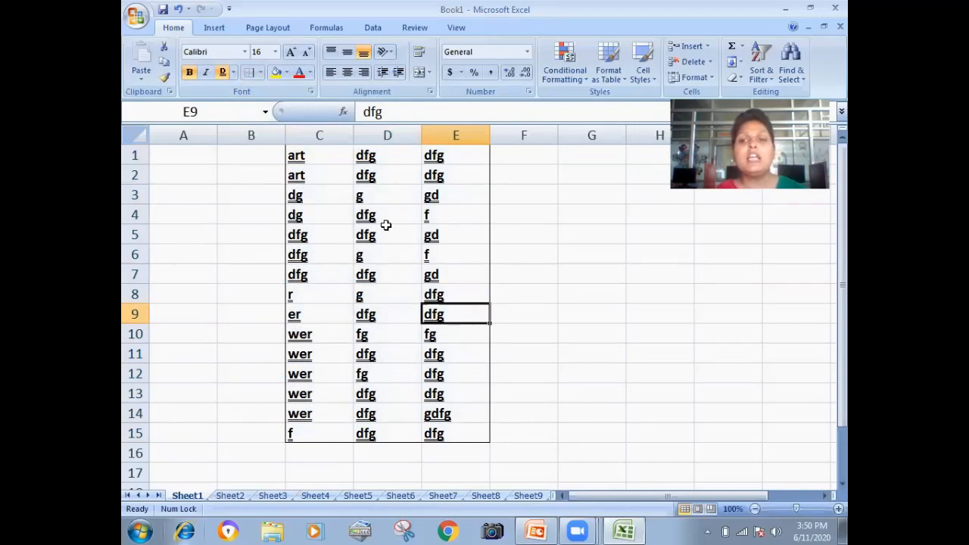
Apply All Borders to the range C1:E15, followed by Outside Borders
left_click_drag(319, 156, 465, 443)
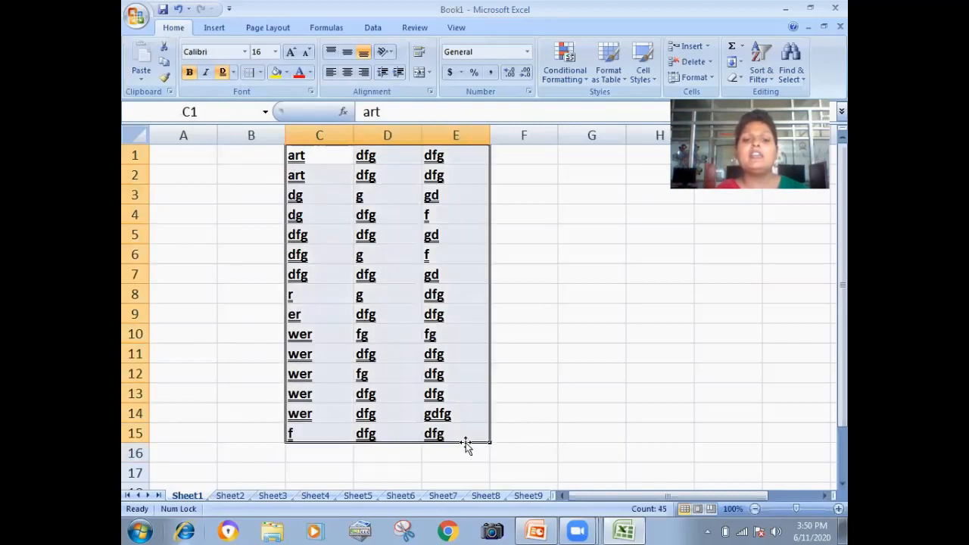
left_click(261, 73)
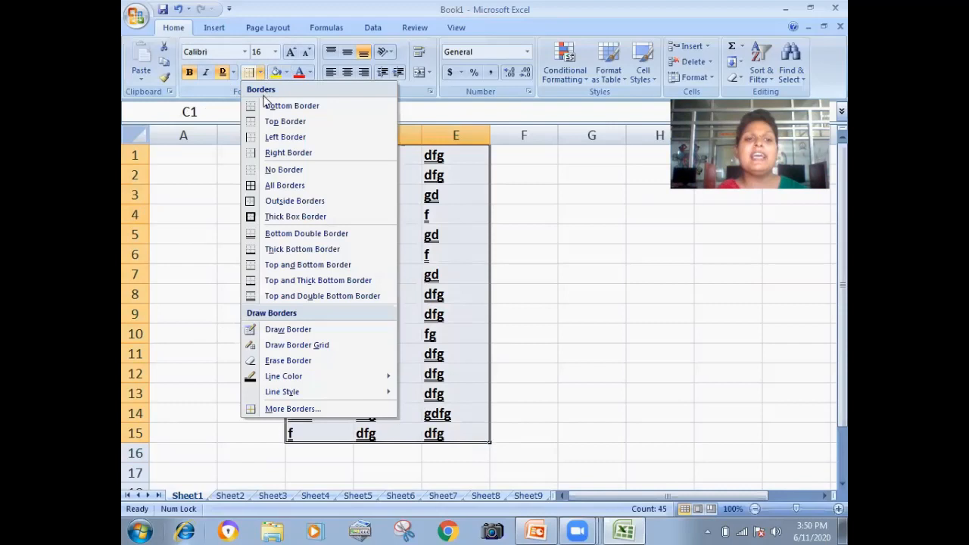
left_click(290, 185)
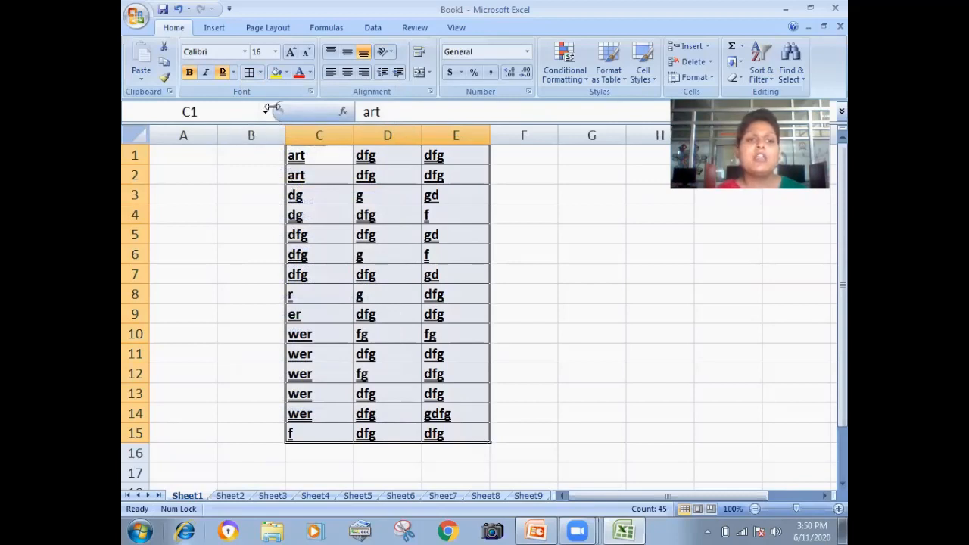
left_click(261, 73)
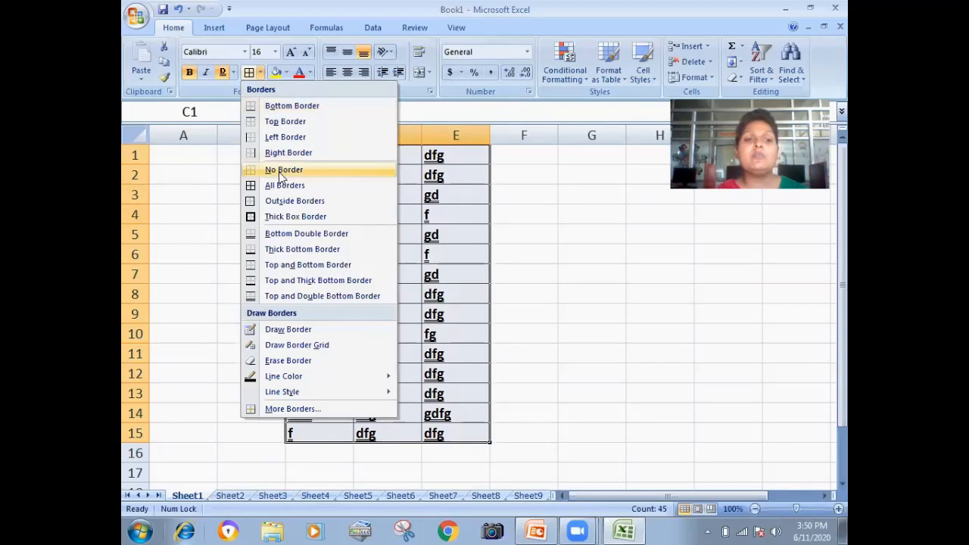
left_click(289, 201)
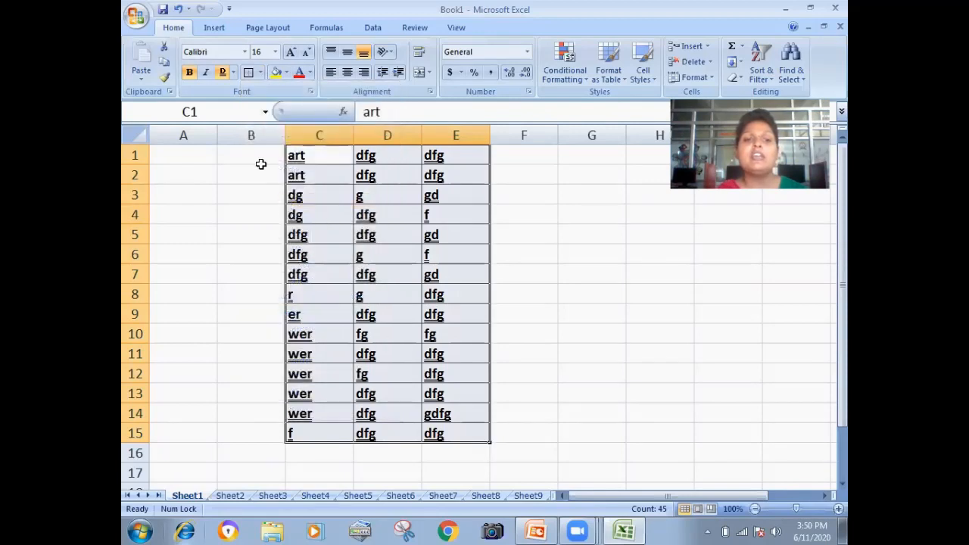
Clear every border from C1:E15 with No Border and apply only Outside Borders
left_click(261, 73)
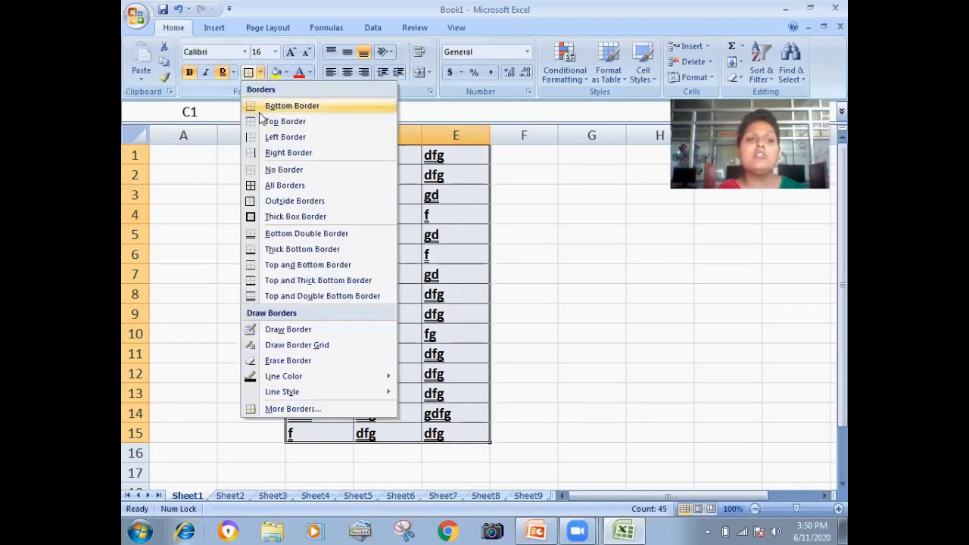
left_click(269, 173)
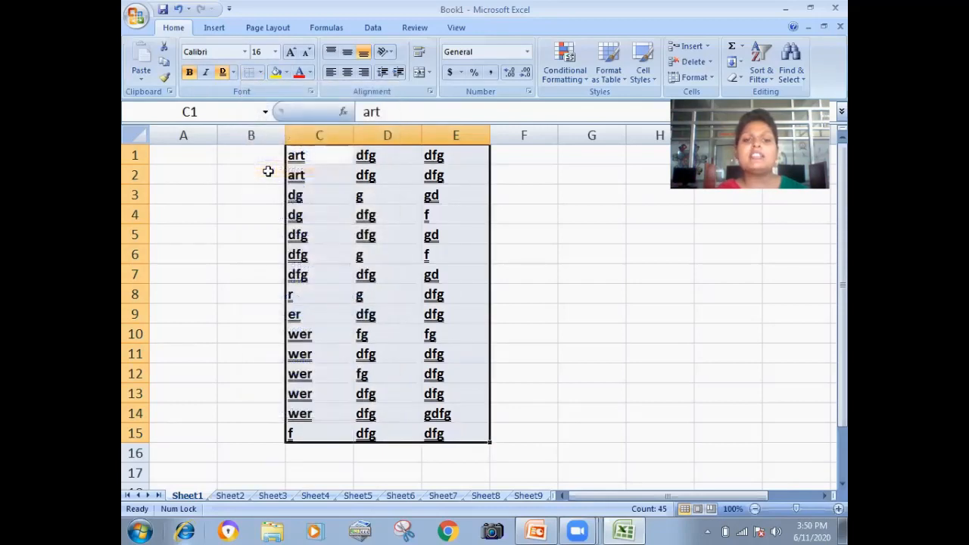
left_click(260, 72)
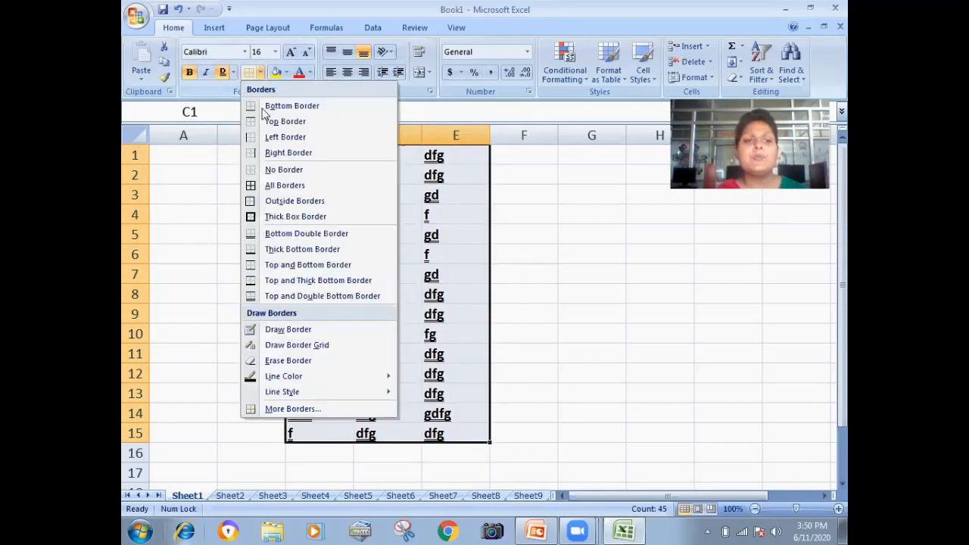
left_click(271, 201)
left_click(322, 248)
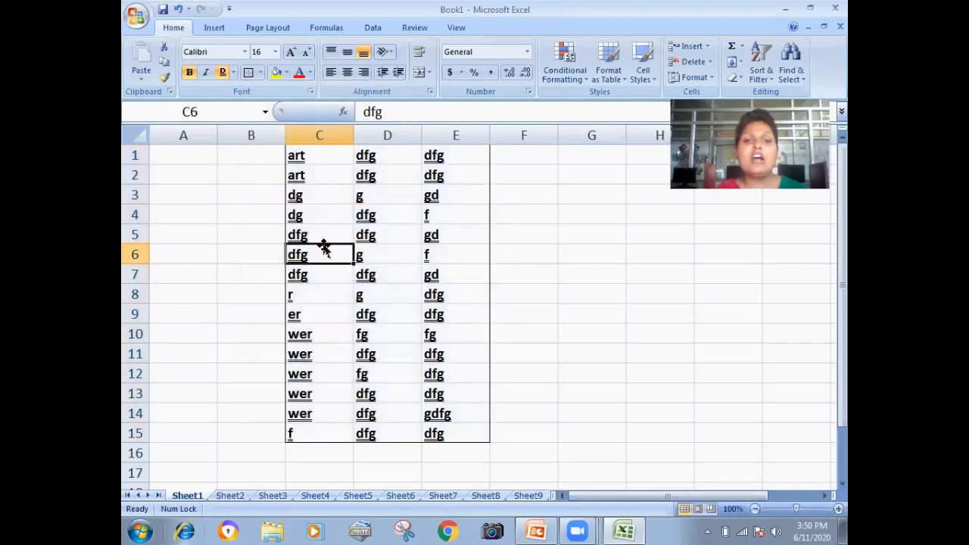
Apply a Thick Box Border around the range C1:E15
left_click_drag(296, 159, 433, 435)
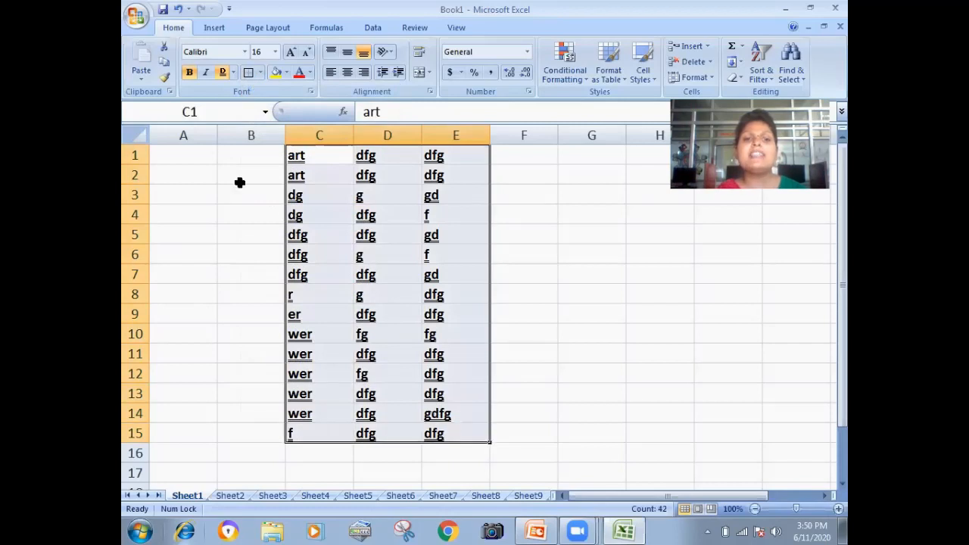
left_click(260, 73)
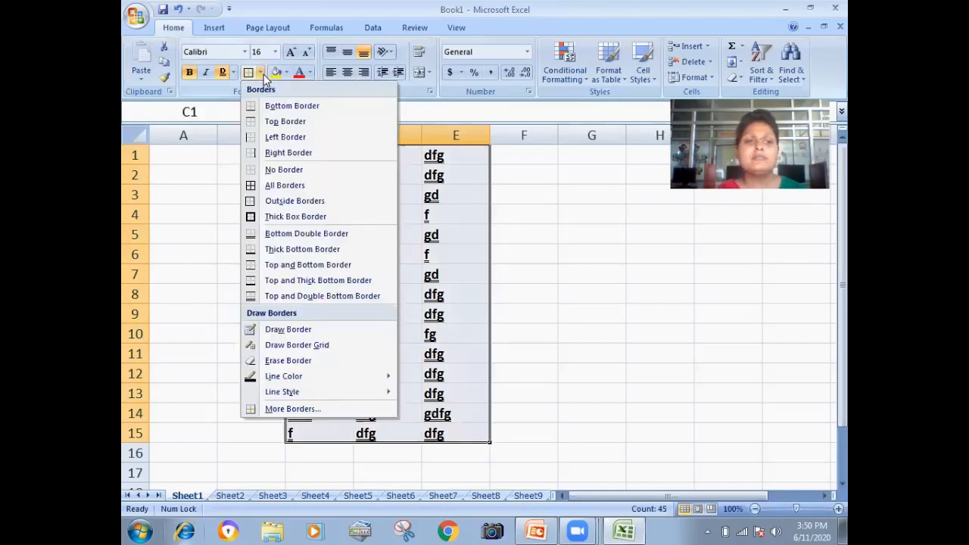
left_click(274, 216)
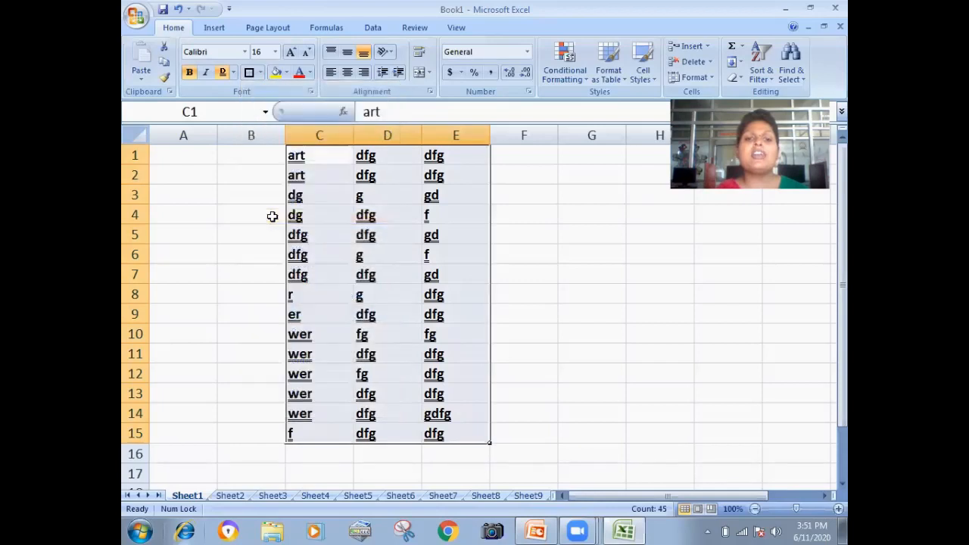
Use Draw Border to outline the range C1:E15 with a thin line
left_click(259, 73)
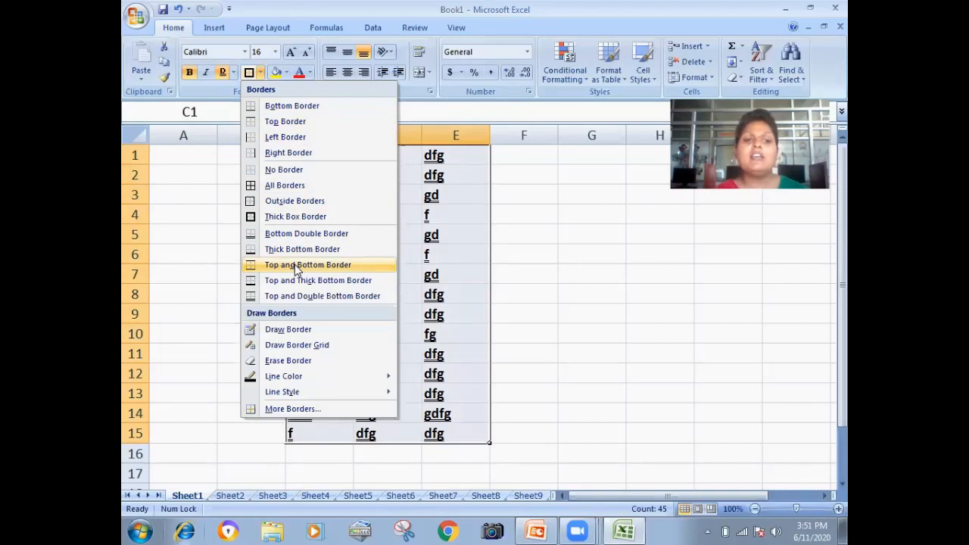
left_click(291, 329)
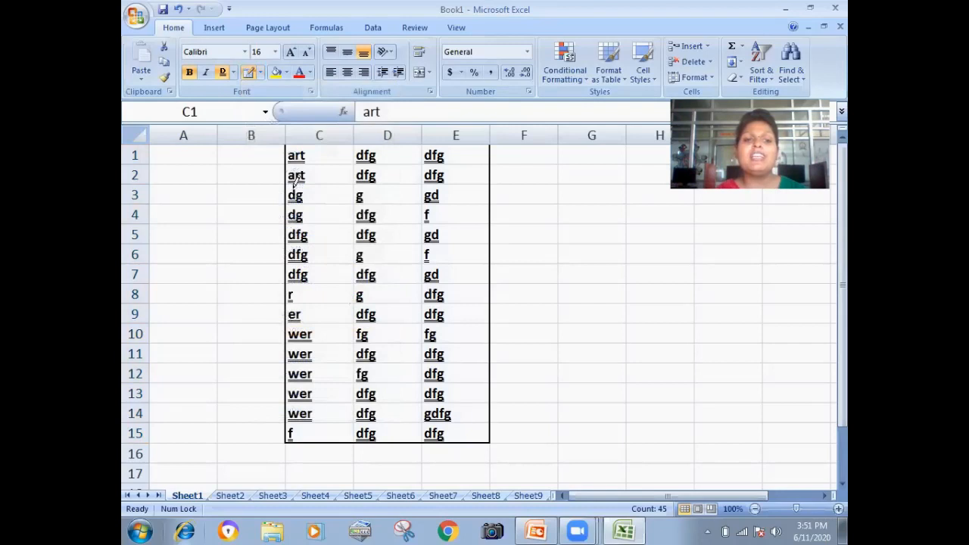
mouse_move(294, 146)
left_mouse_down()
mouse_move(402, 240)
mouse_move(461, 326)
mouse_move(483, 422)
left_mouse_up()
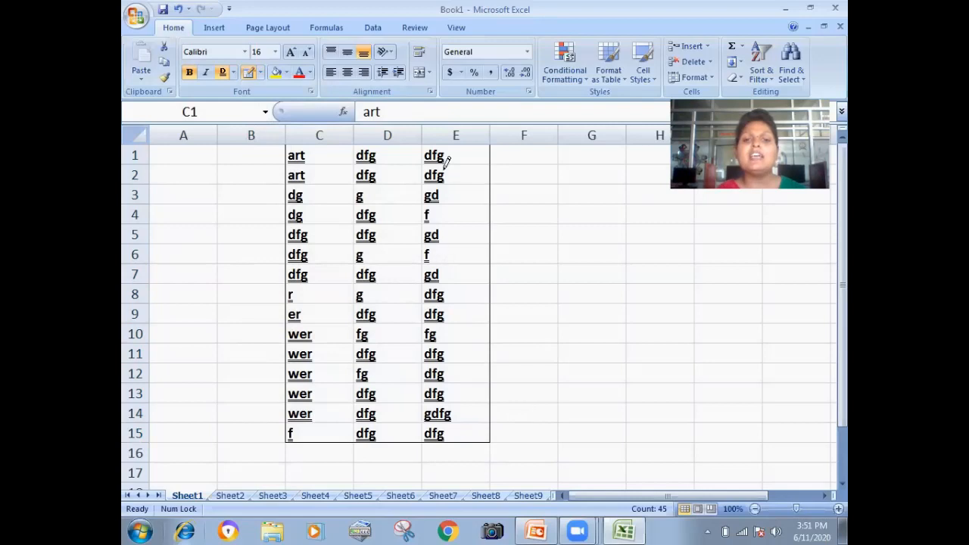
Draw additional thin border outlines around the ranges E1:F14, A1:E11 and A1:B4
left_click_drag(447, 149, 527, 415)
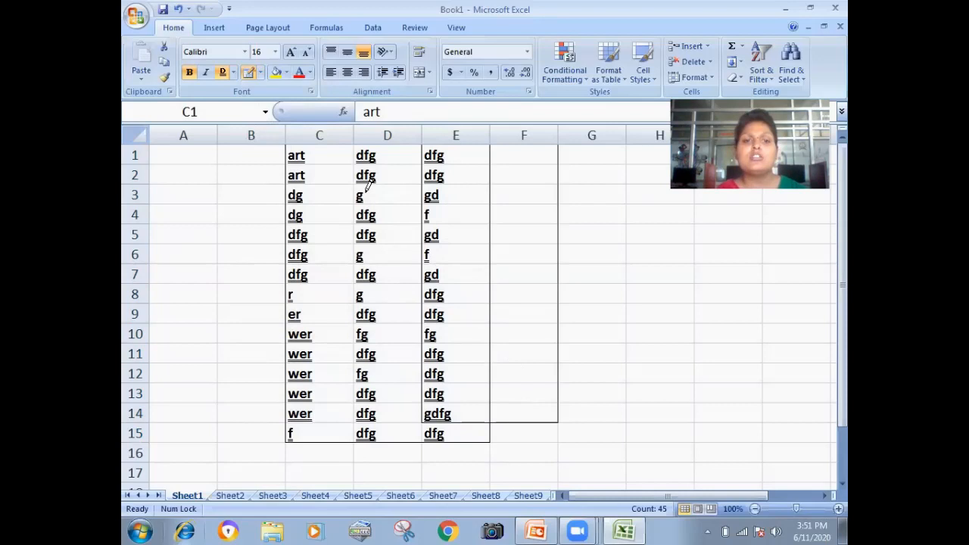
mouse_move(217, 144)
left_mouse_down()
mouse_move(398, 244)
mouse_move(458, 354)
left_mouse_up()
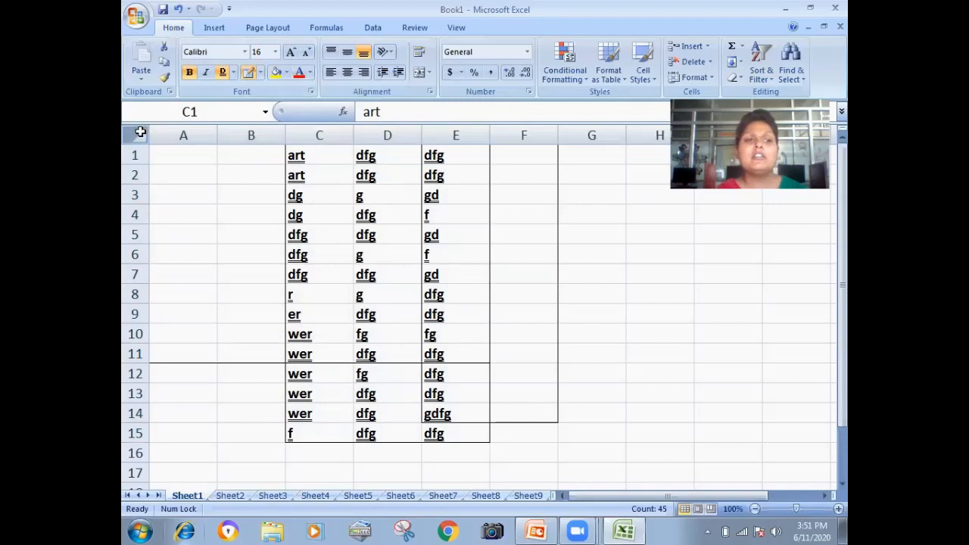
left_click_drag(159, 203, 259, 199)
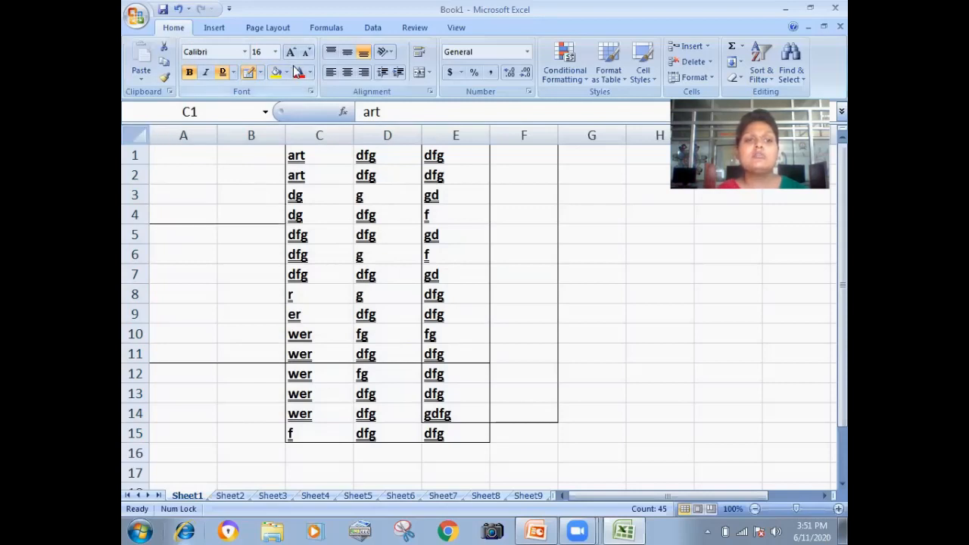
Use Erase Border to remove all the drawn lines across the range A1:F15
left_click(260, 73)
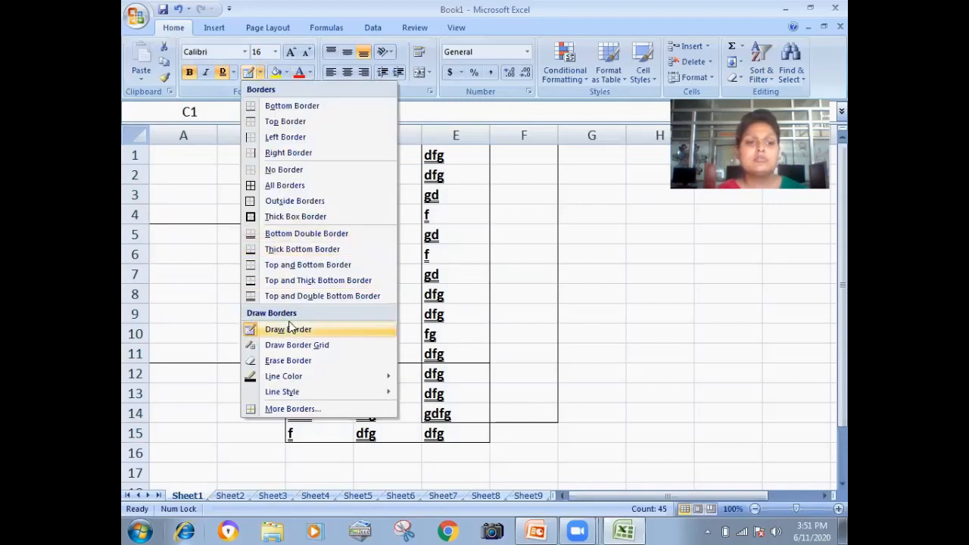
left_click(298, 364)
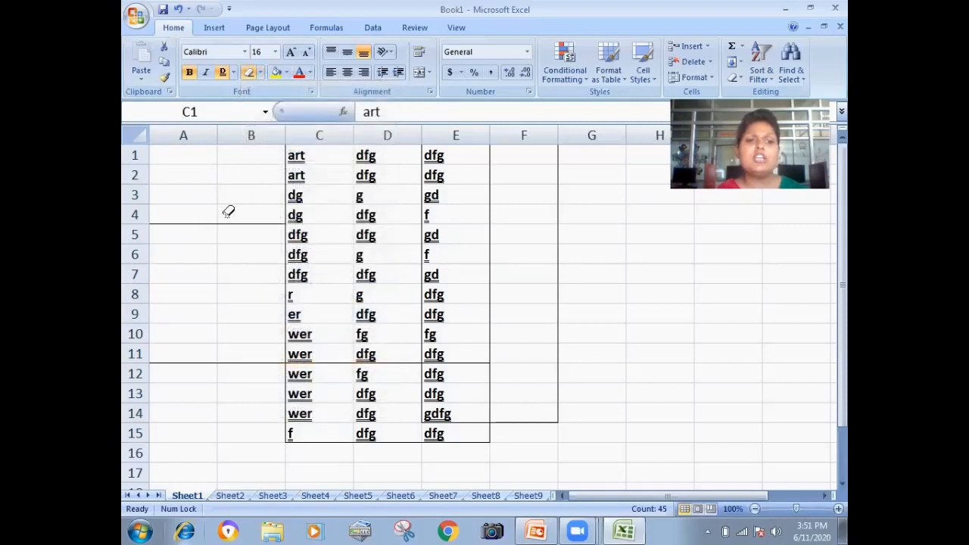
mouse_move(186, 150)
left_mouse_down()
mouse_move(209, 188)
mouse_move(389, 331)
mouse_move(504, 370)
mouse_move(514, 429)
left_mouse_up()
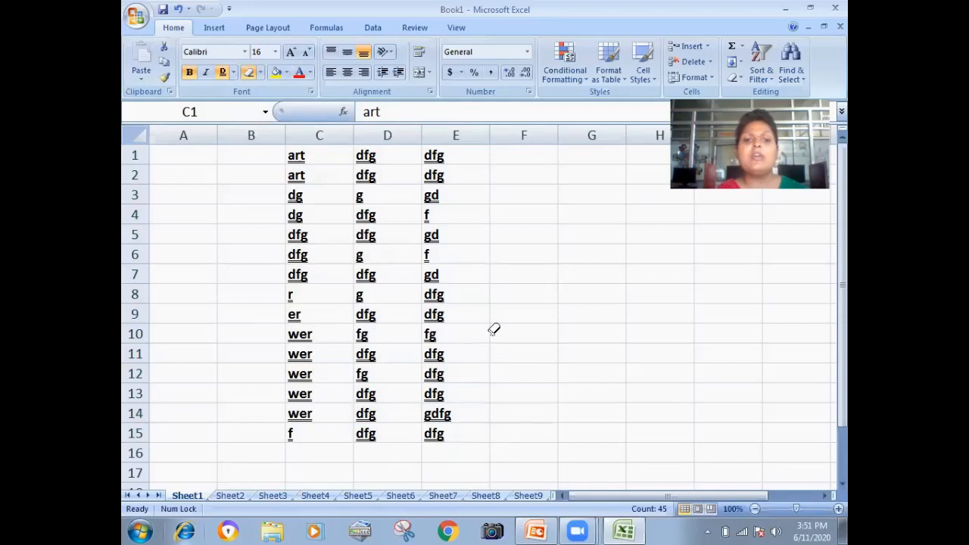
Use Draw Border Grid to draw a thin grid over the range D4:F12
left_click(262, 72)
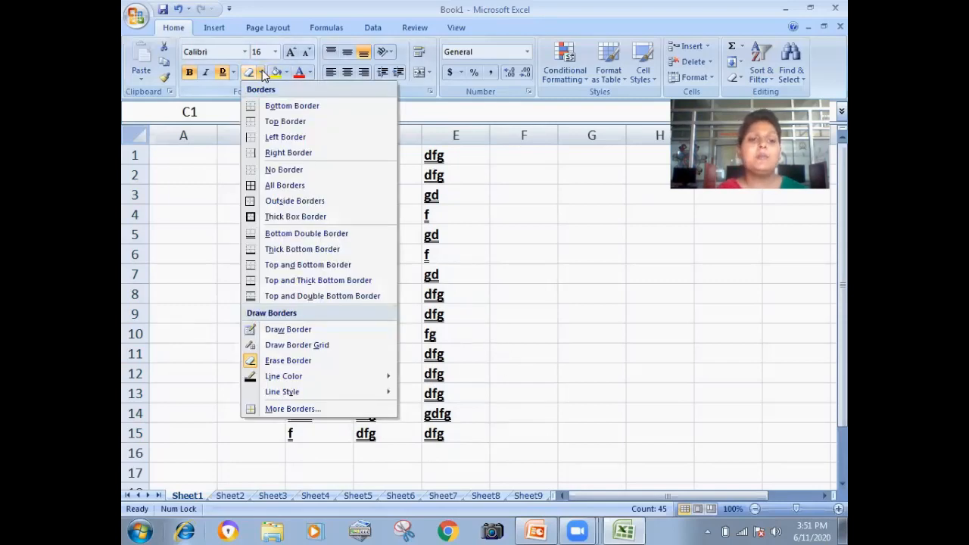
left_click(315, 345)
left_click_drag(383, 214, 523, 370)
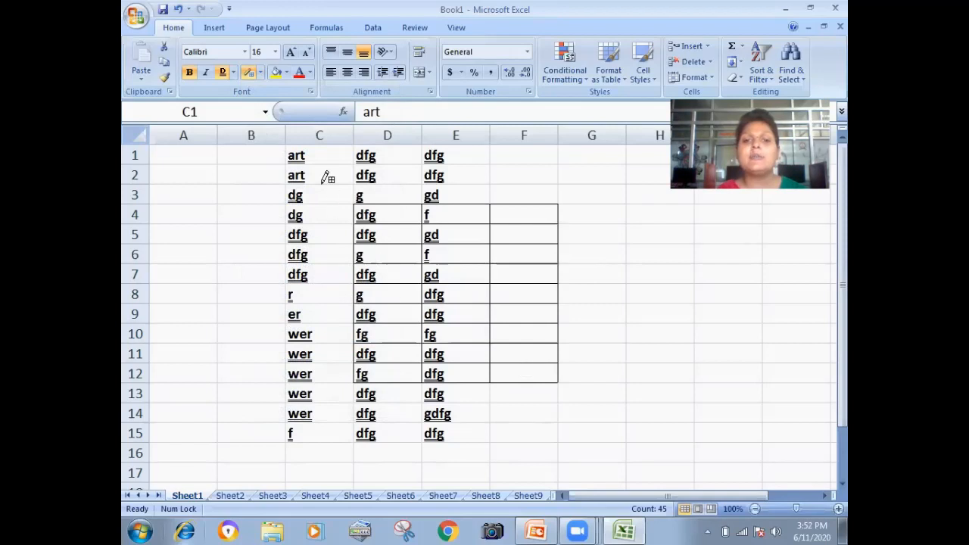
Erase the drawn grid with Erase Border, sweeping over the range C3:F14
left_click(260, 73)
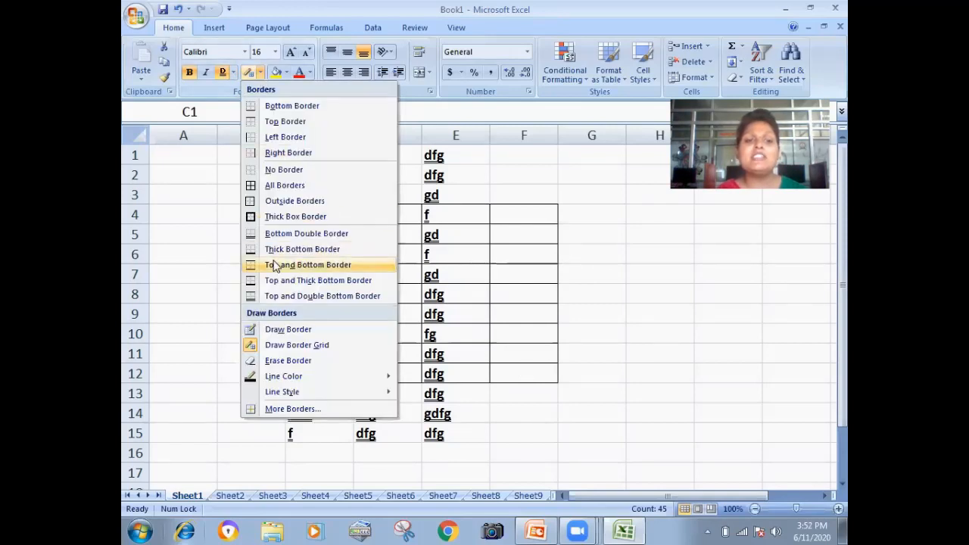
left_click(307, 362)
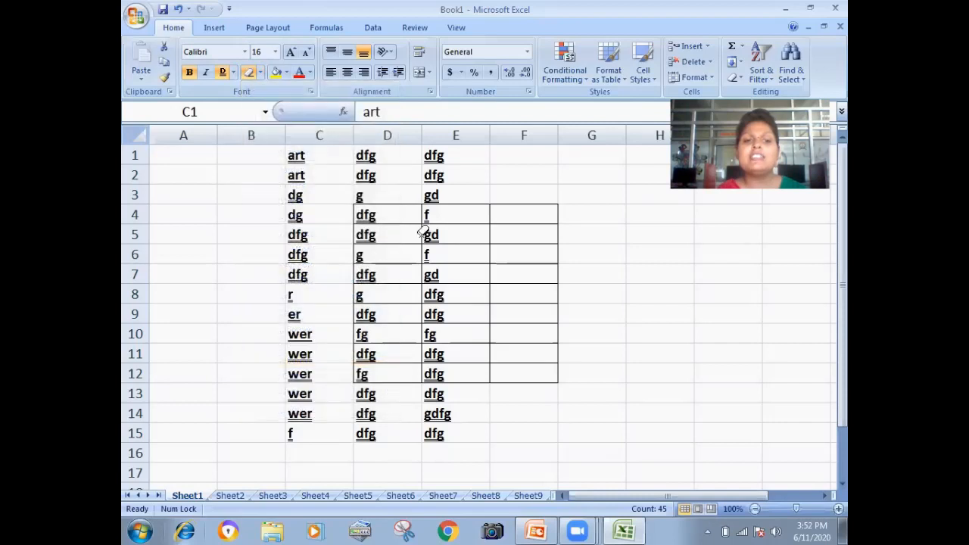
mouse_move(325, 190)
left_mouse_down()
mouse_move(417, 225)
mouse_move(528, 344)
mouse_move(552, 409)
left_mouse_up()
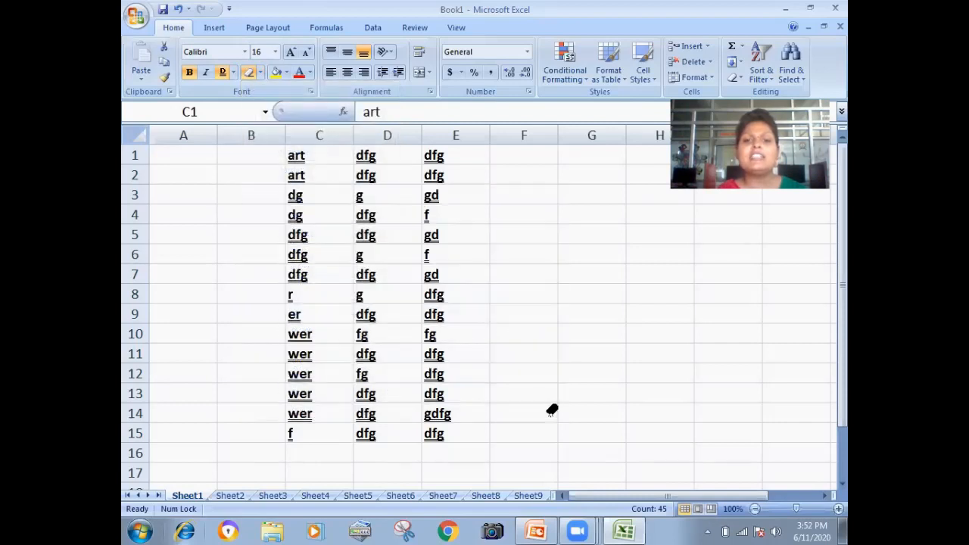
In the Format Cells border settings for C1:E15, choose a thick dashed line style and apply the Outline preset
left_click(260, 73)
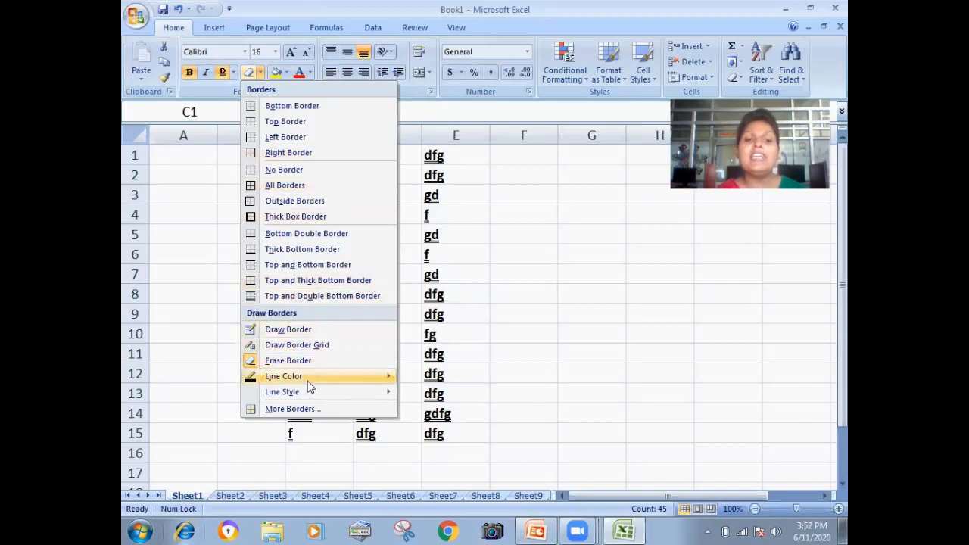
mouse_move(308, 381)
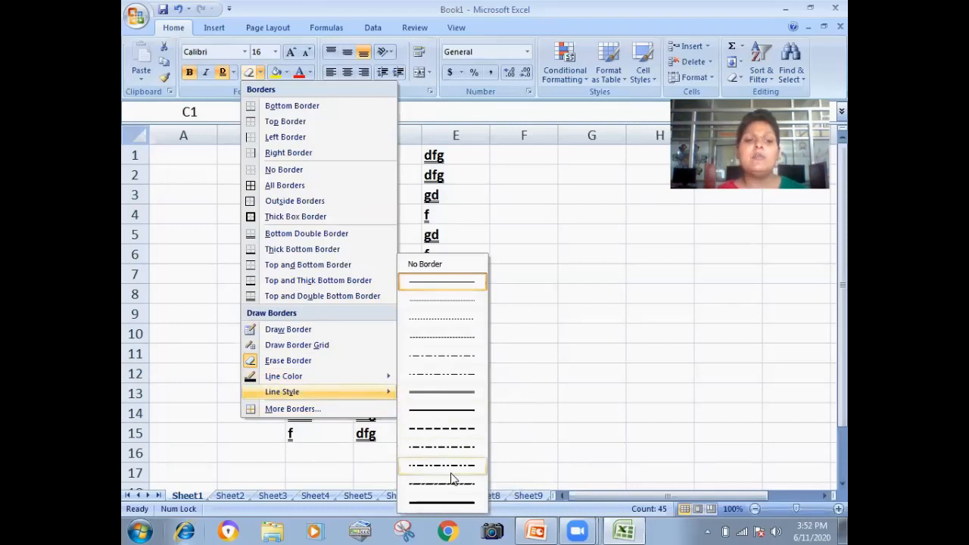
left_click(370, 409)
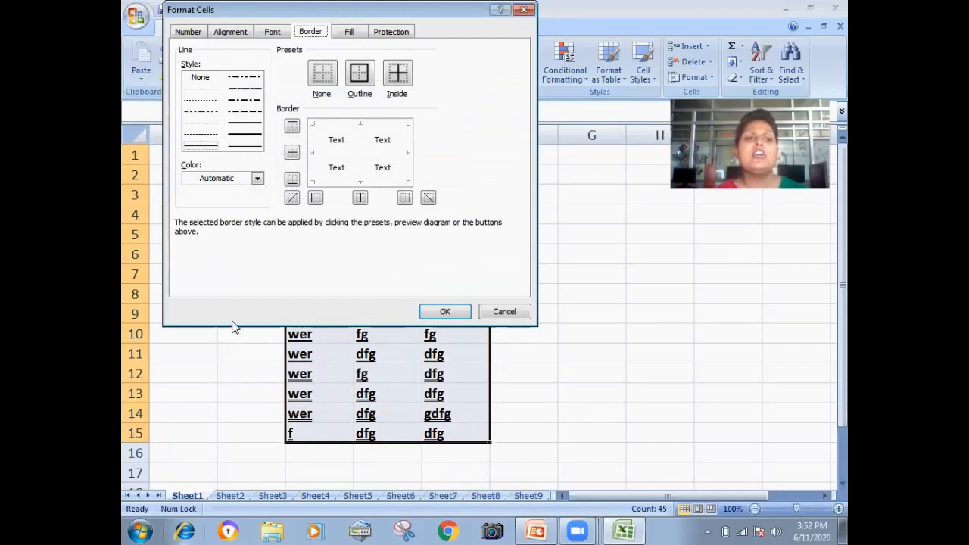
left_click(245, 134)
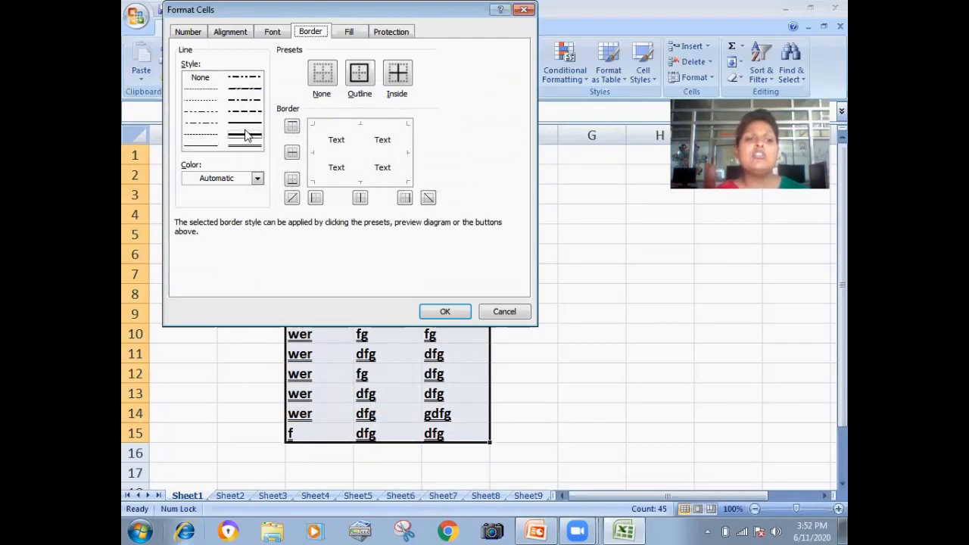
left_click(246, 121)
left_click(245, 113)
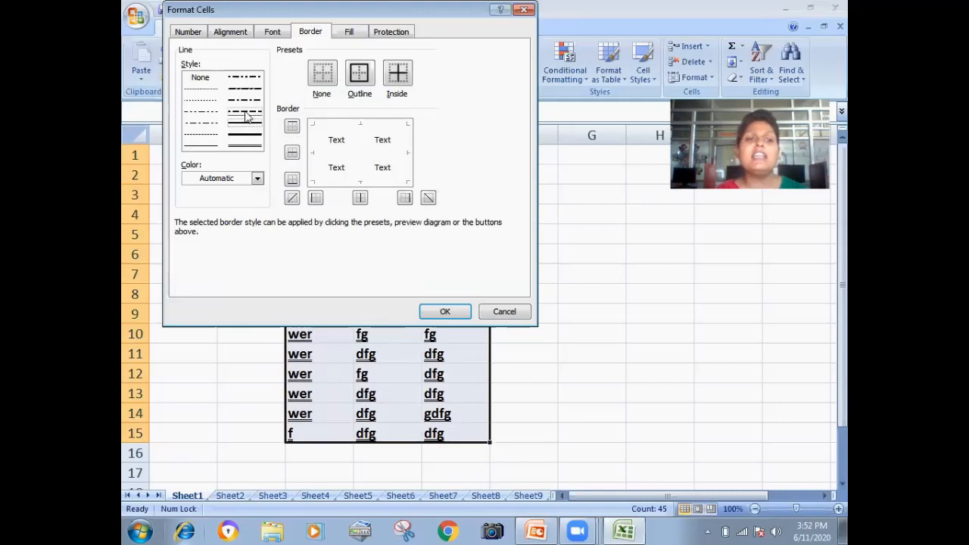
left_click(367, 81)
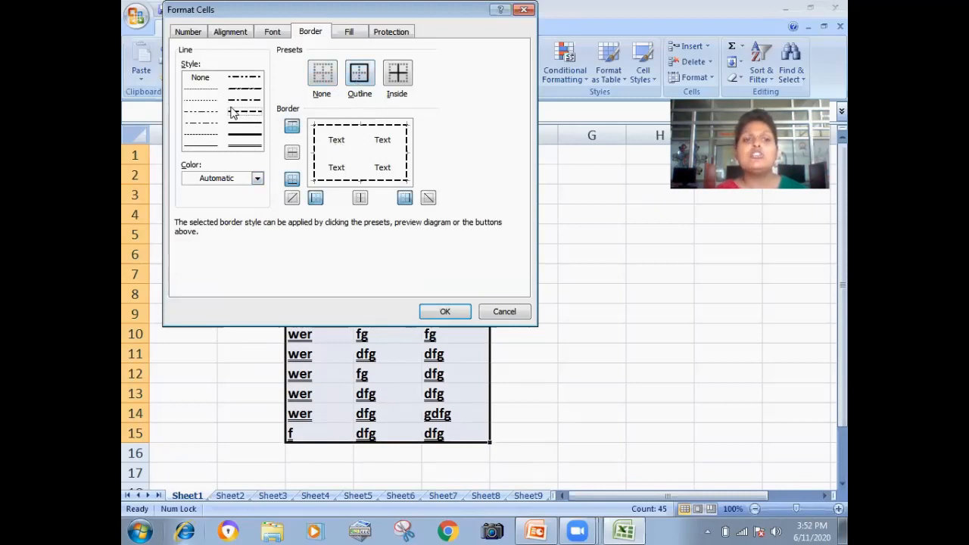
Set the border color to dark orange and apply dashed Outline and Inside borders to C1:E15
left_click(247, 179)
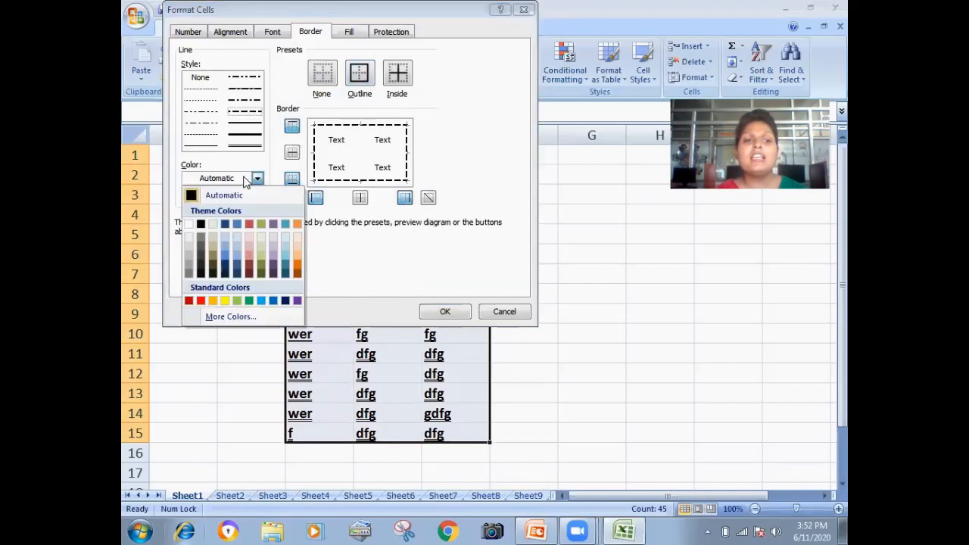
left_click(294, 263)
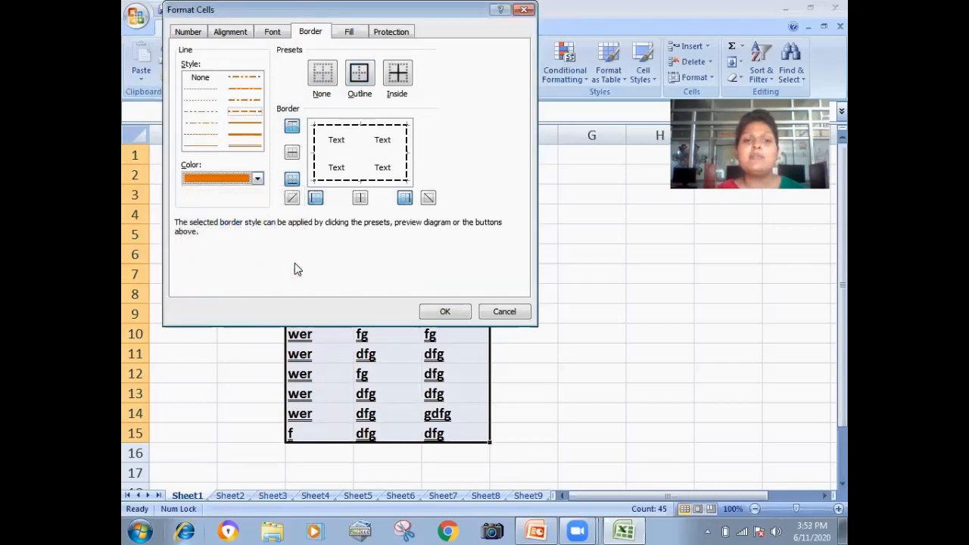
left_click(361, 82)
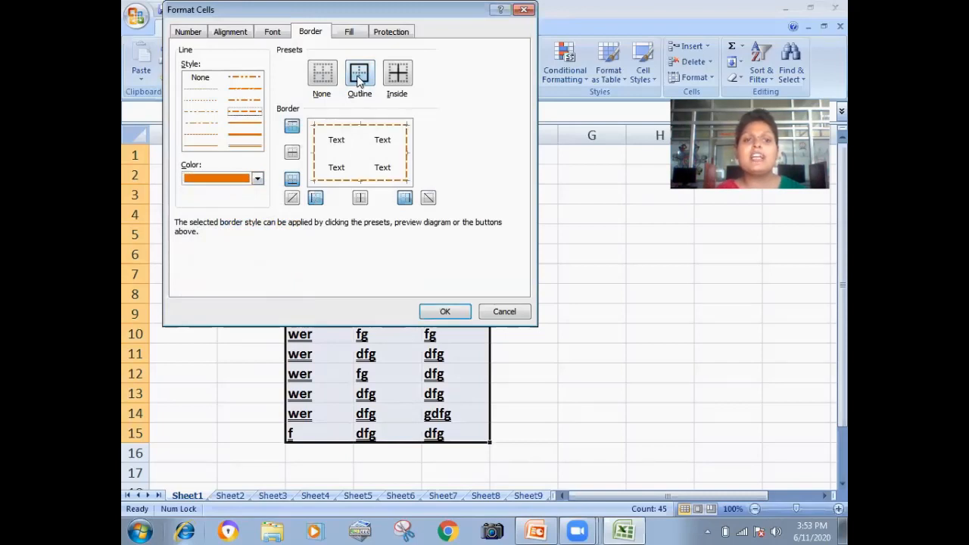
left_click(401, 80)
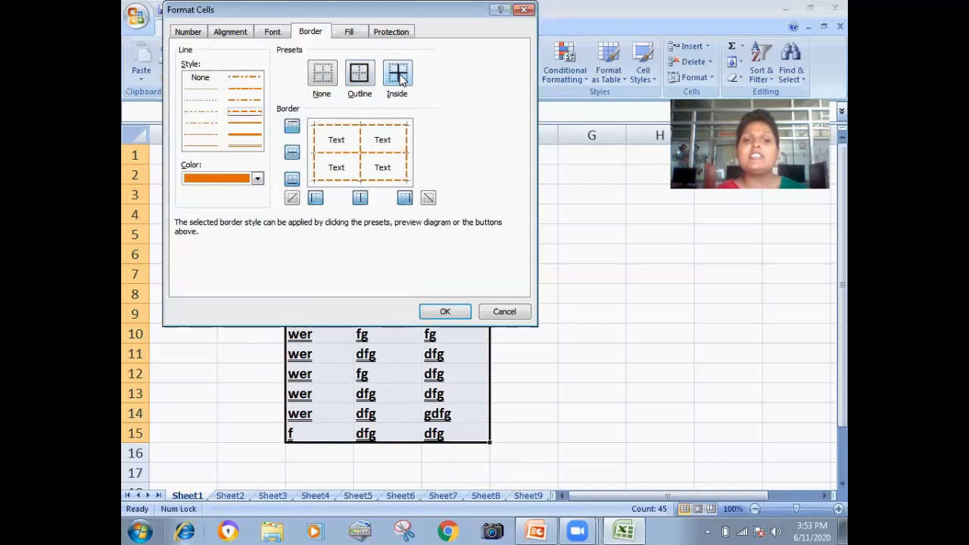
left_click(442, 313)
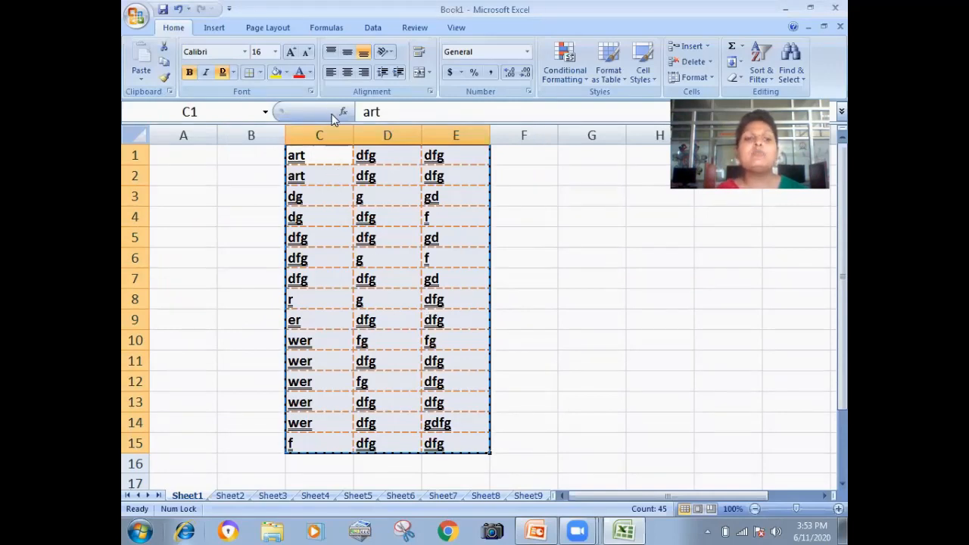
Remove every border from C1:E15 with No Border and deselect the range
left_click(260, 72)
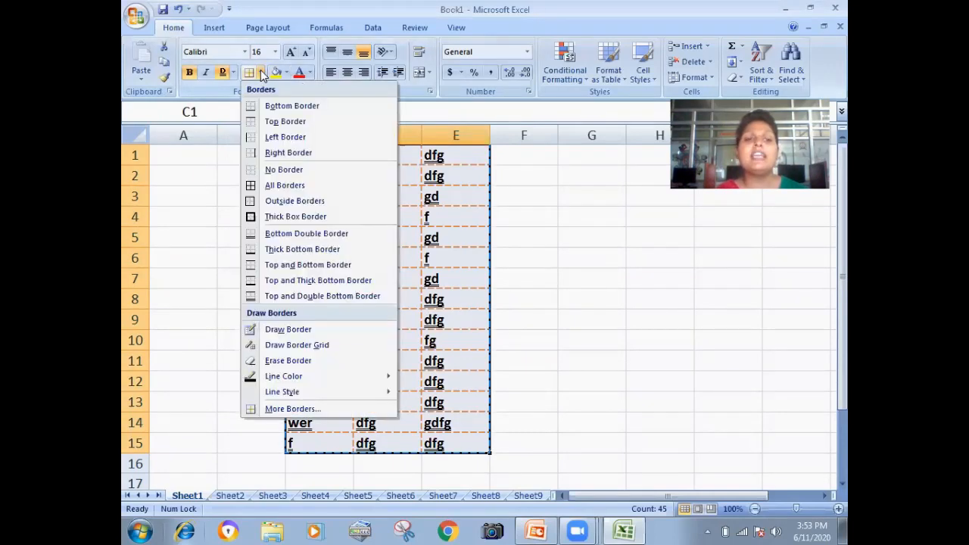
left_click(266, 168)
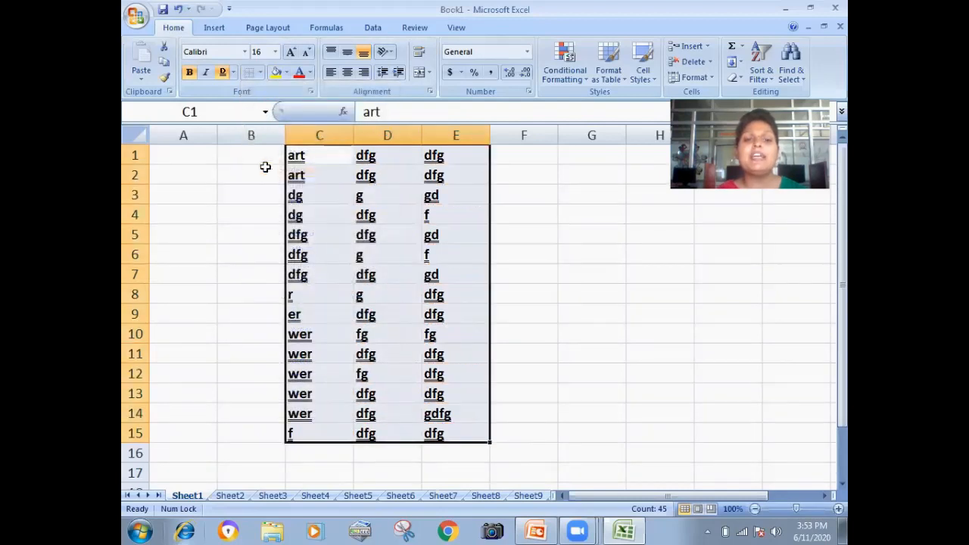
left_click(401, 256)
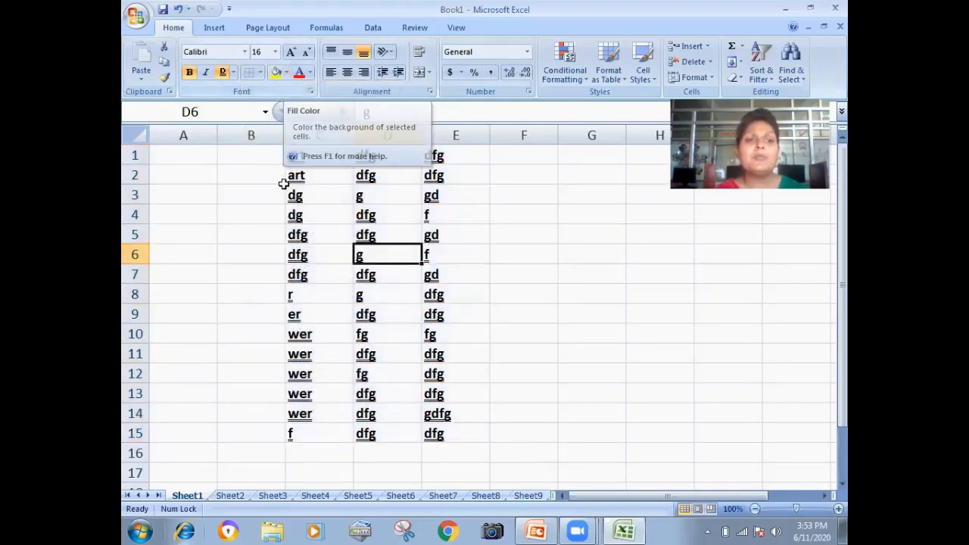
Fill the range C1:E15 with a light blue theme color and set its font color to standard yellow
left_click_drag(292, 156, 440, 432)
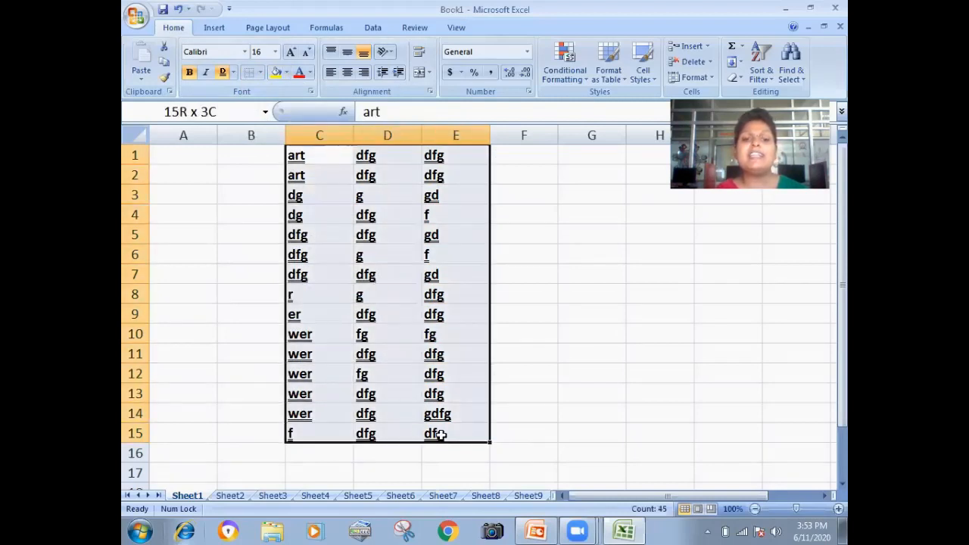
left_click(287, 74)
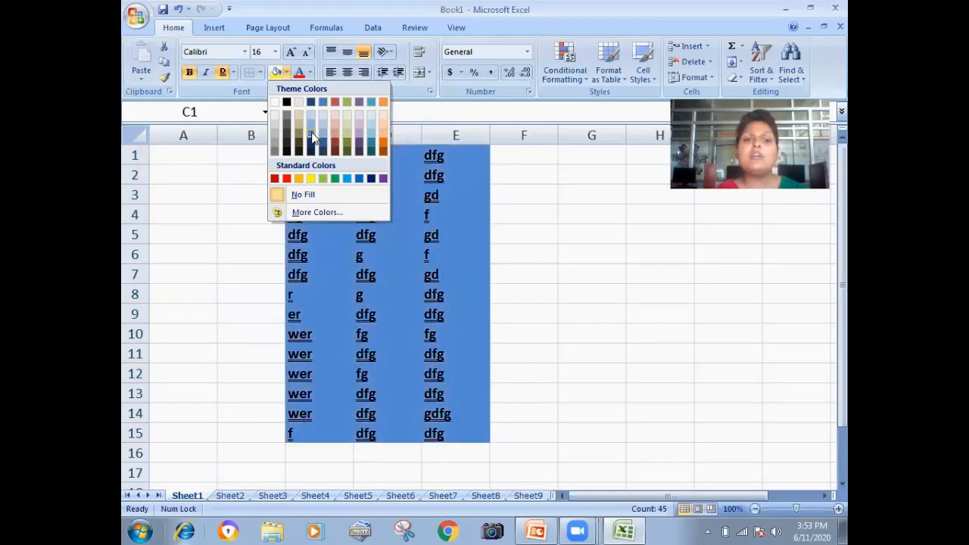
left_click(311, 122)
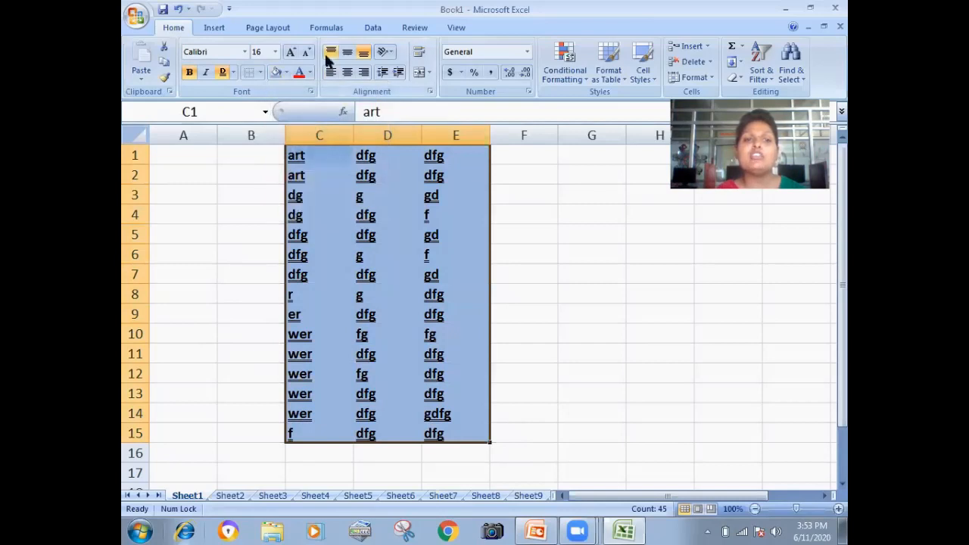
left_click(310, 72)
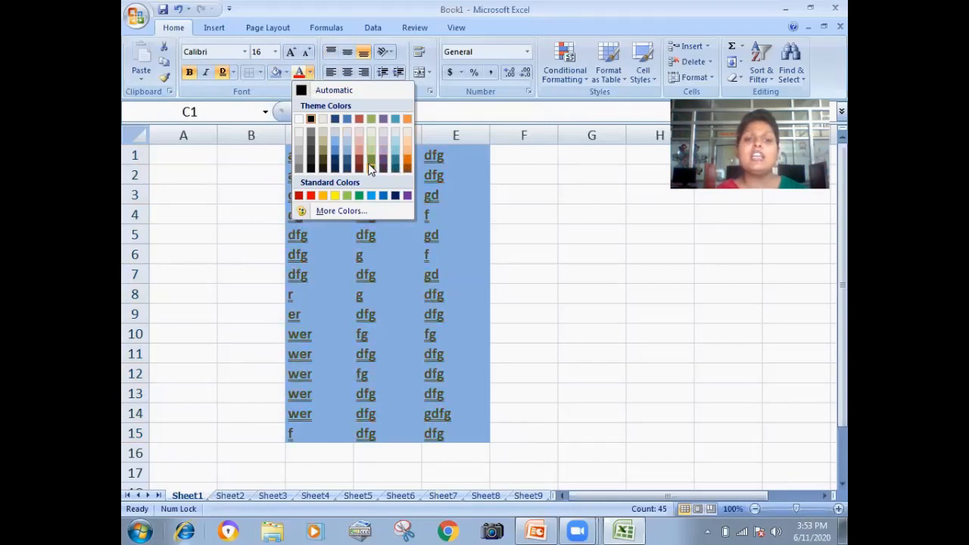
left_click(334, 196)
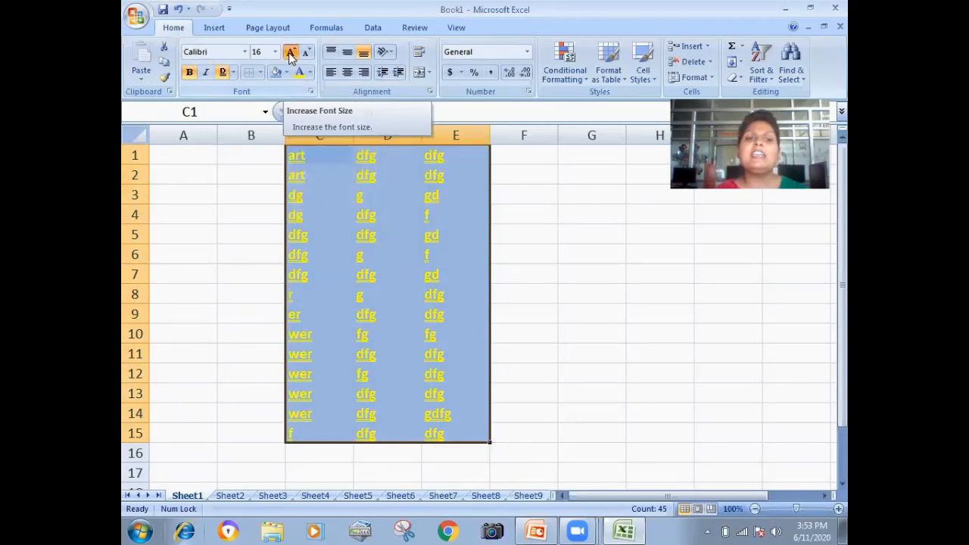
Increase the font size of C1:E15 step by step to 24
left_click(292, 53)
left_click(292, 53)
left_click(292, 54)
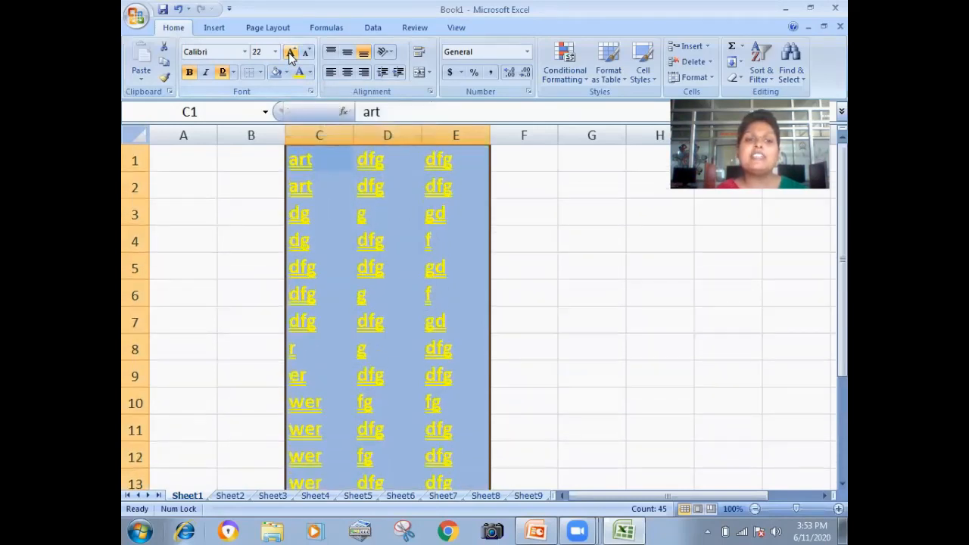
left_click(292, 54)
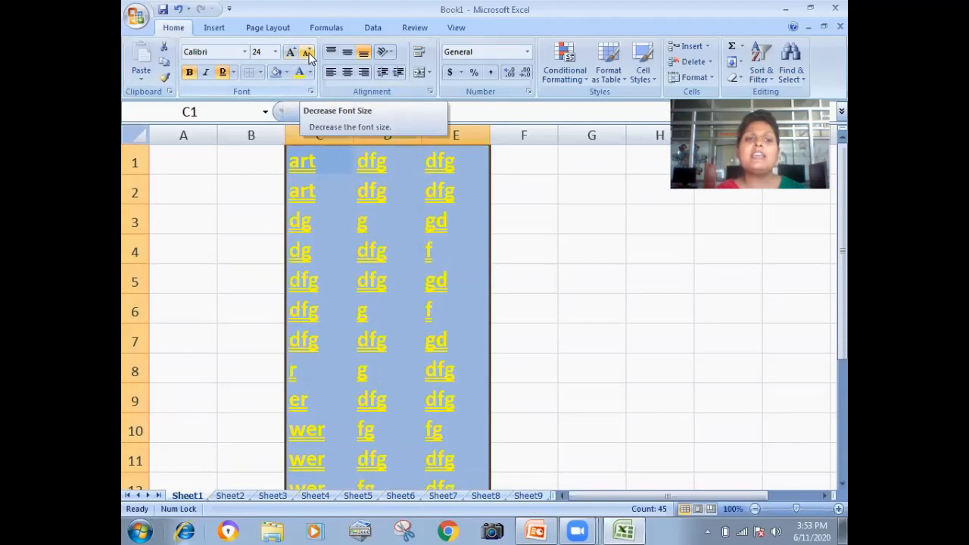
Decrease the font size of C1:E15 step by step to 14
left_click(307, 53)
left_click(306, 53)
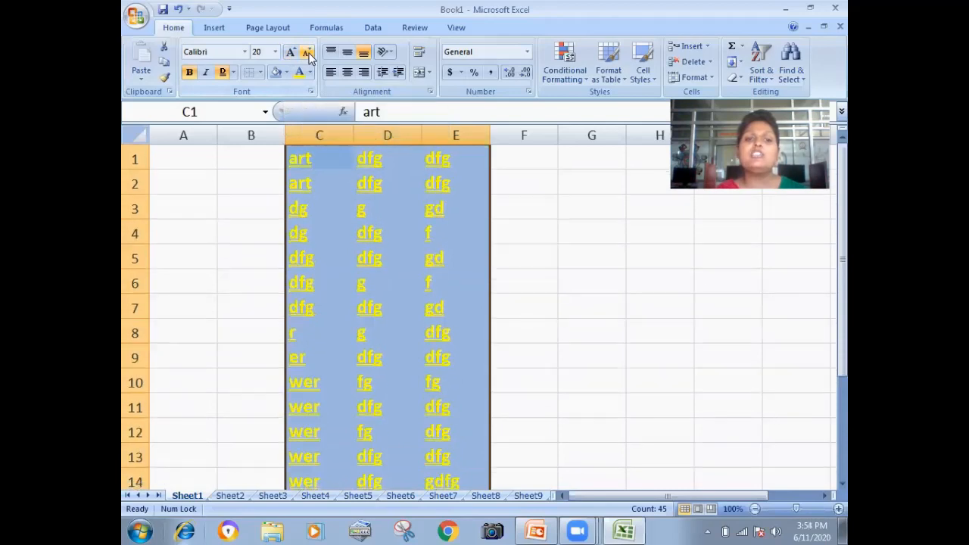
left_click(307, 53)
left_click(306, 53)
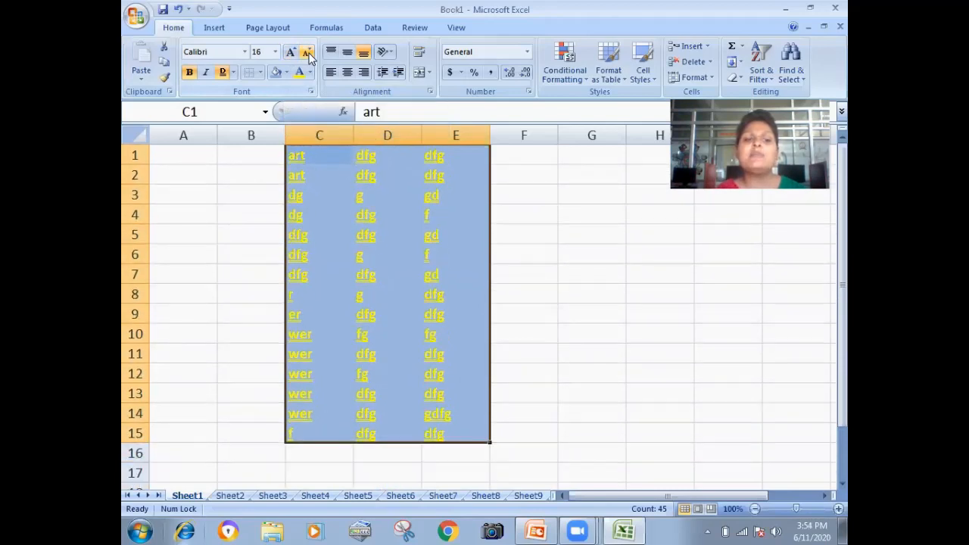
left_click(307, 53)
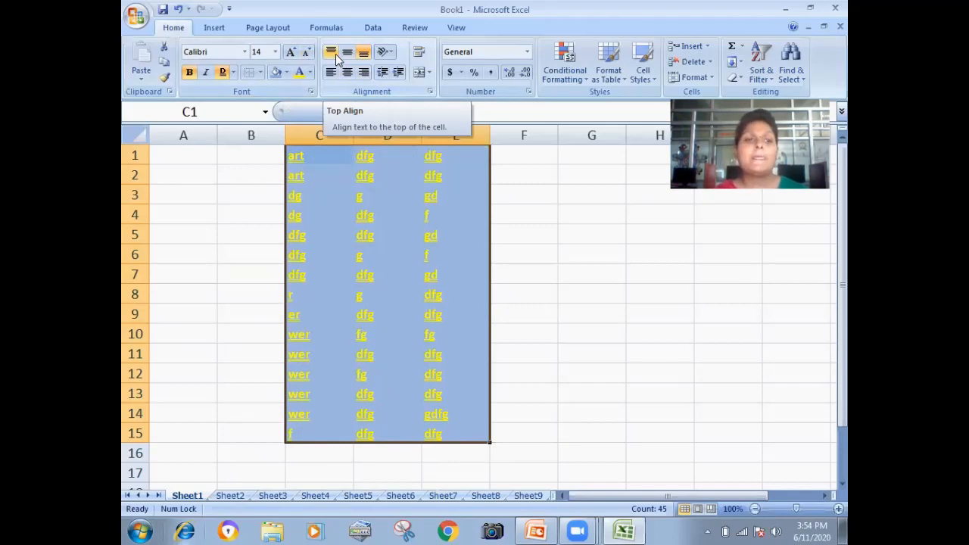
Undo the row 1 height change together with the recent font size, font color and fill changes on C1:E15
left_click_drag(140, 165, 163, 294)
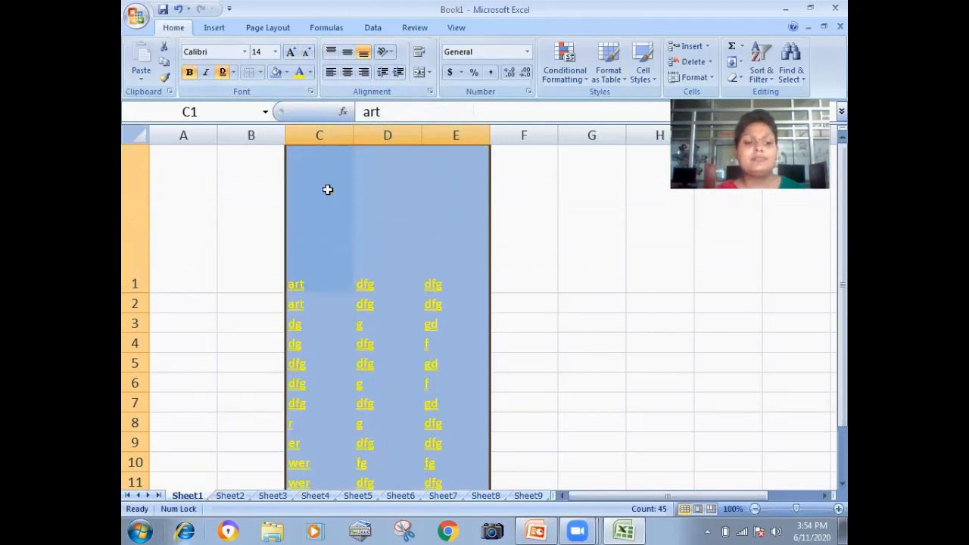
key("ctrl+z")
key("ctrl+shift+period")
key("ctrl+shift+period")
key("ctrl+shift+period")
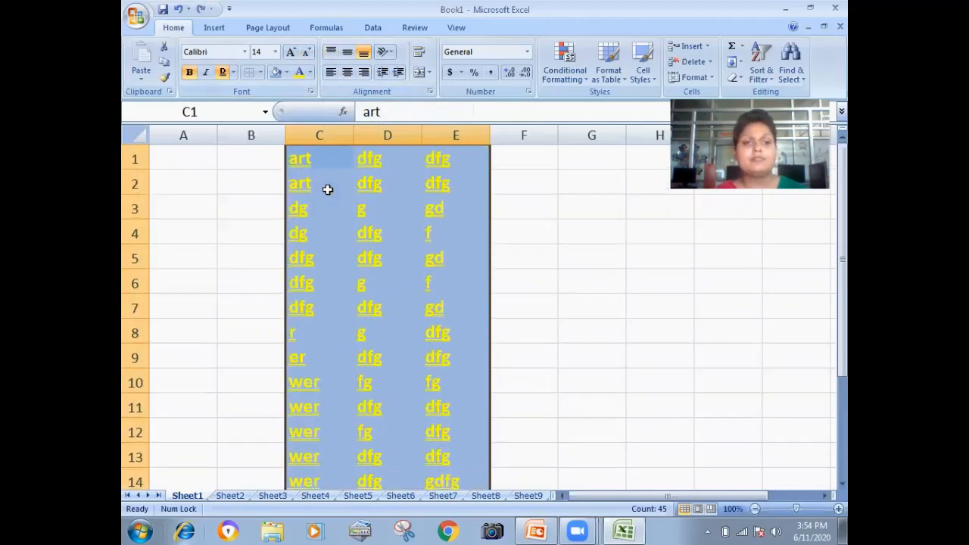
key("ctrl+z")
key("ctrl+z")
key("ctrl+z")
key("ctrl+z")
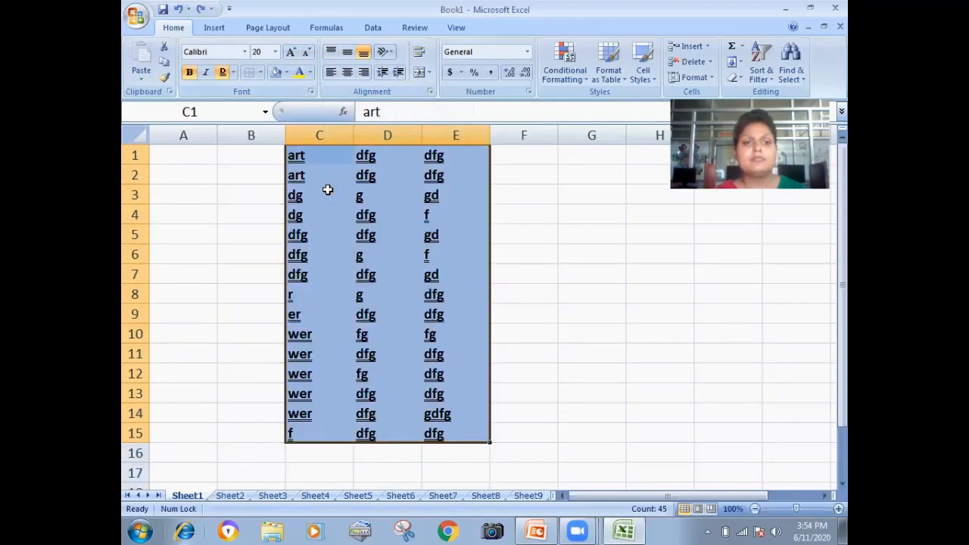
Make row 1 much taller and align the text in C1 top, middle and bottom, followed by center and right
left_click_drag(143, 165, 161, 238)
left_click(320, 210)
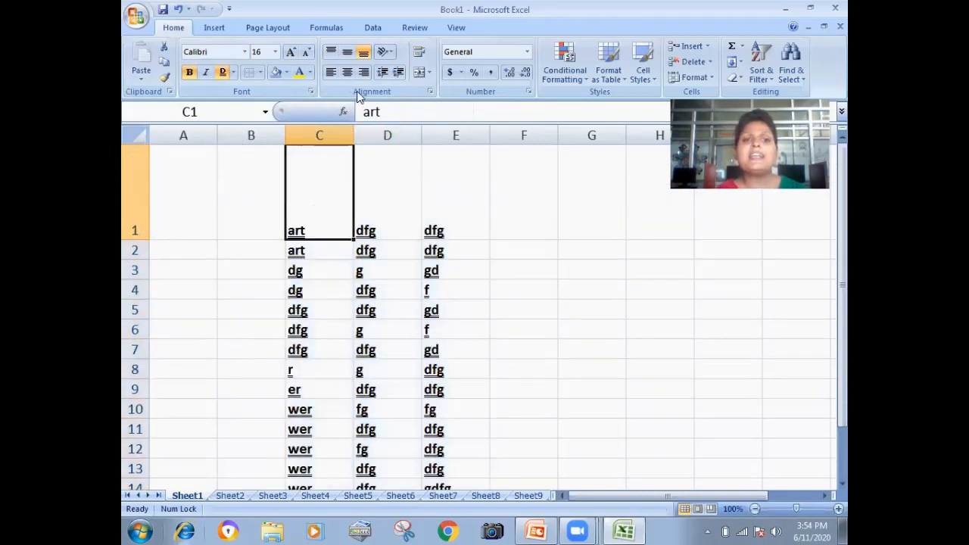
left_click(331, 53)
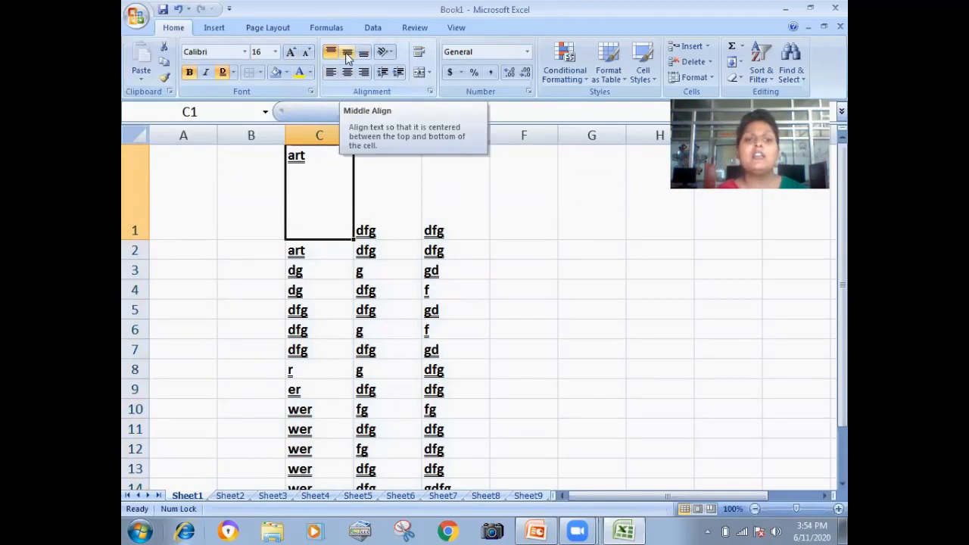
left_click(347, 54)
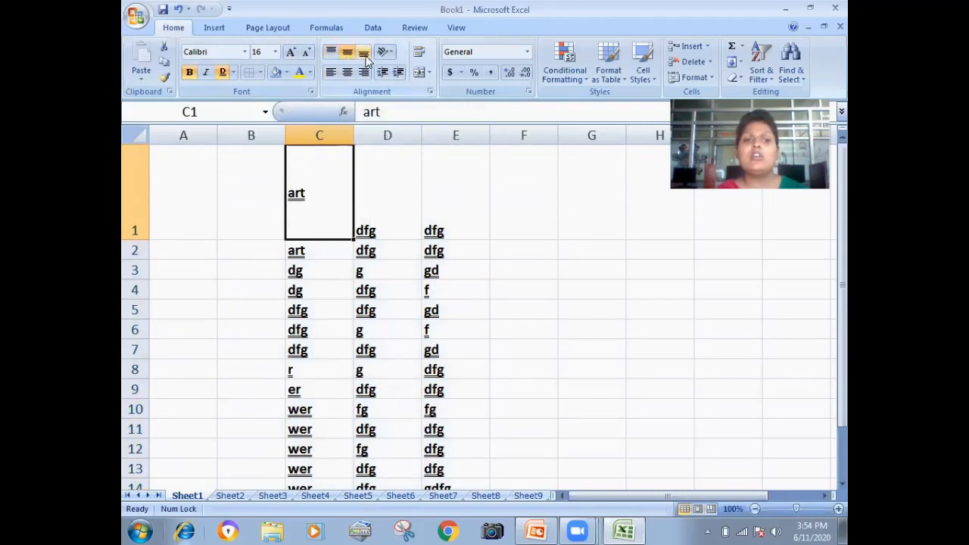
left_click(364, 53)
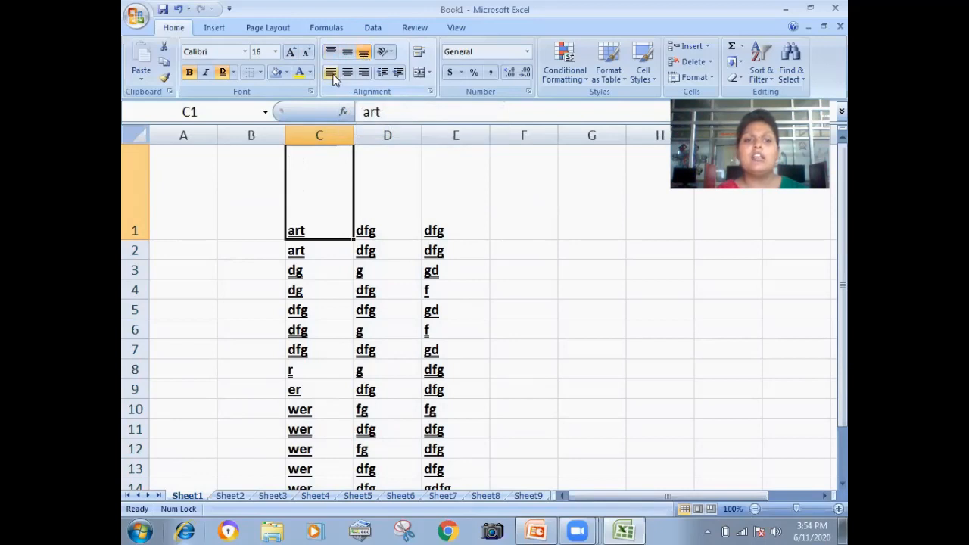
left_click(348, 74)
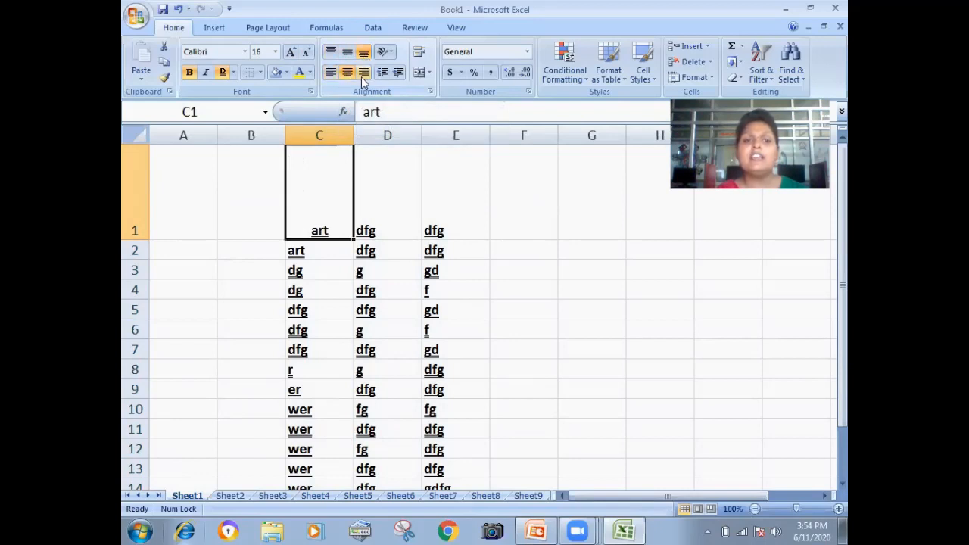
left_click(364, 73)
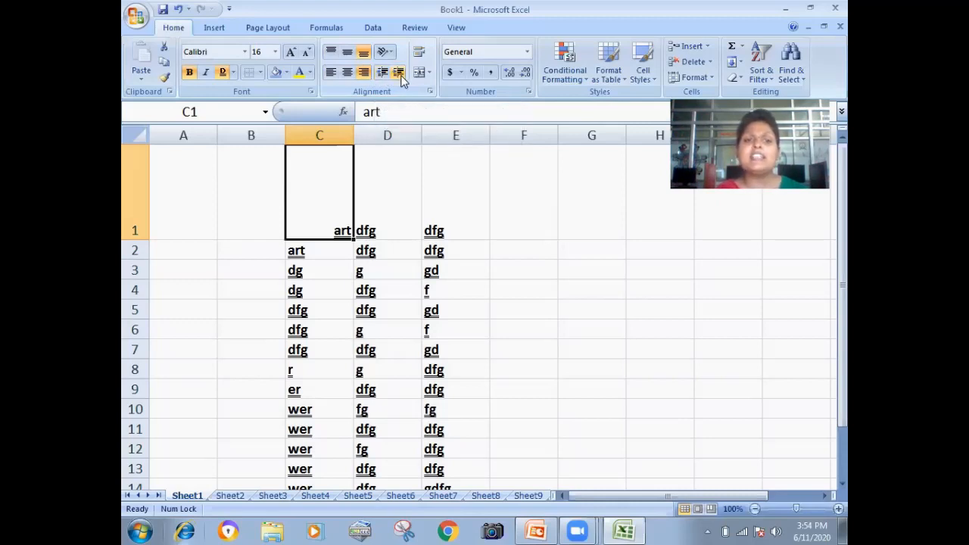
Increase the indent of C1 step by step and decrease it back to the cell's edge
left_click(402, 78)
left_click(401, 78)
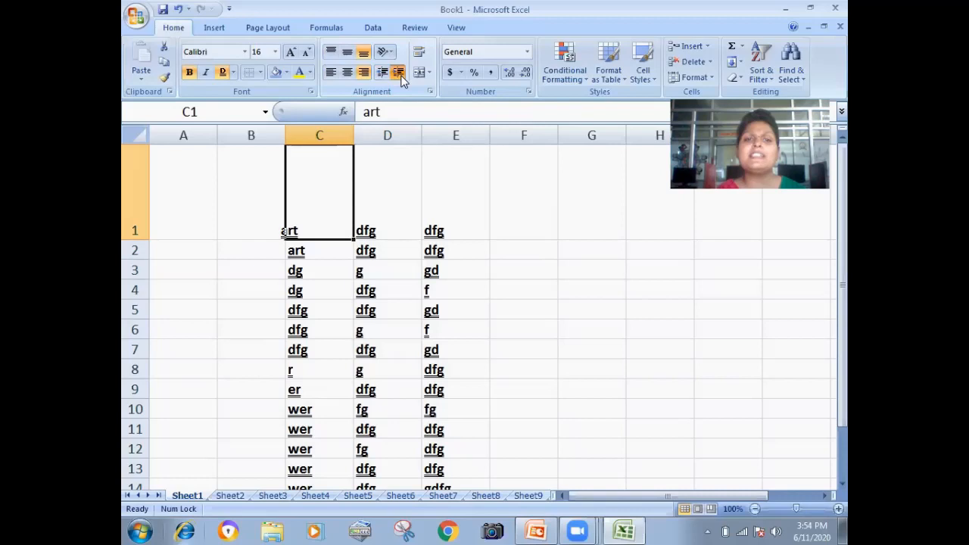
left_click(402, 78)
left_click(401, 78)
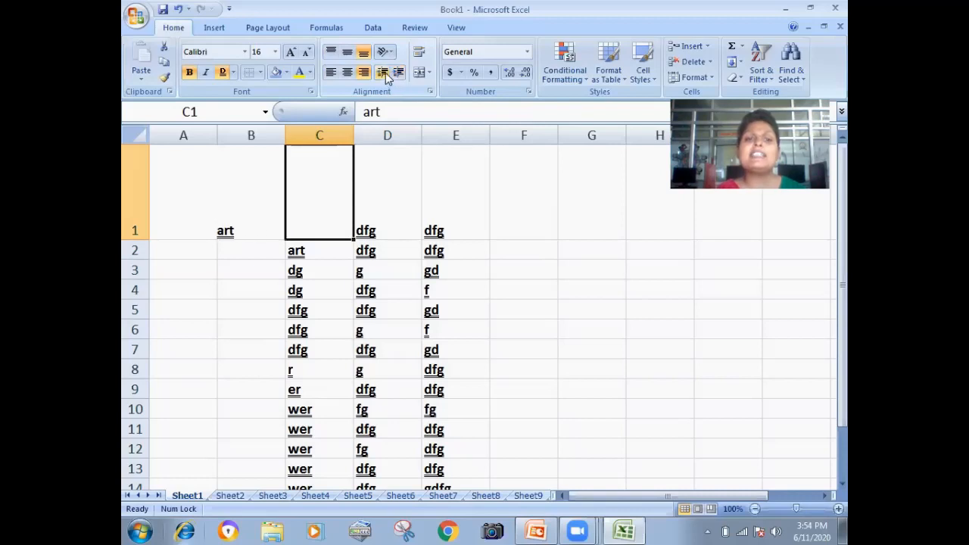
left_click(384, 73)
left_click(384, 73)
left_click(384, 72)
left_click(384, 72)
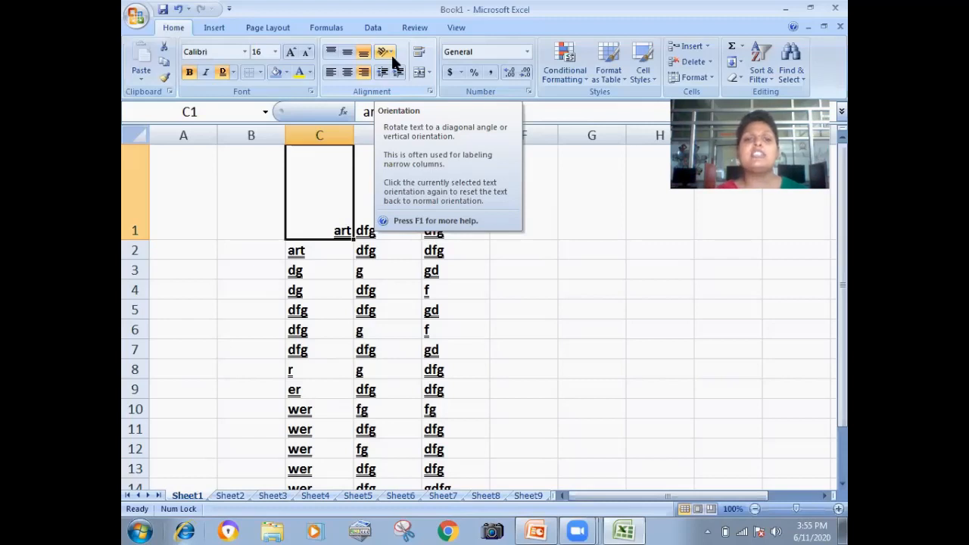
Orient the text of B1:E10 with Angle Counterclockwise, followed by Angle Clockwise
left_click(229, 216)
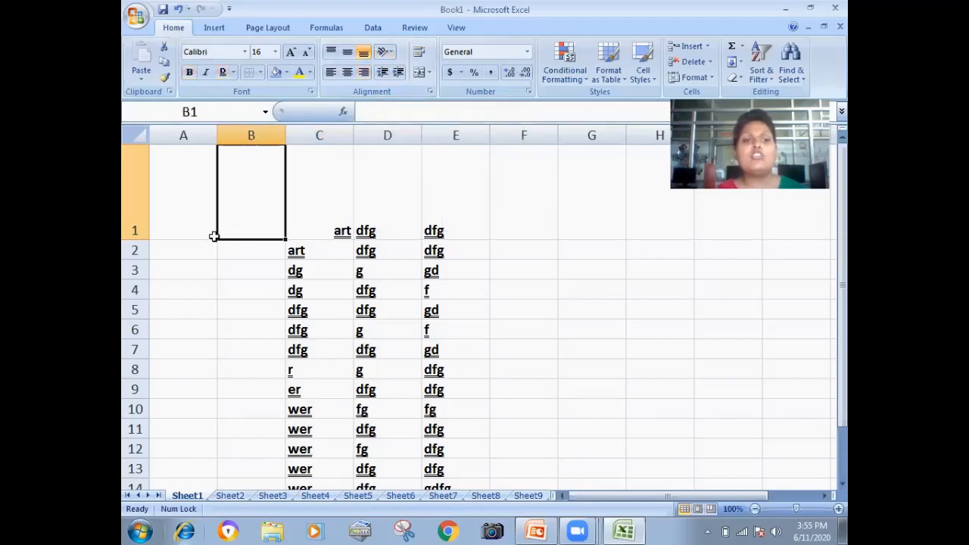
left_click_drag(247, 191, 485, 305)
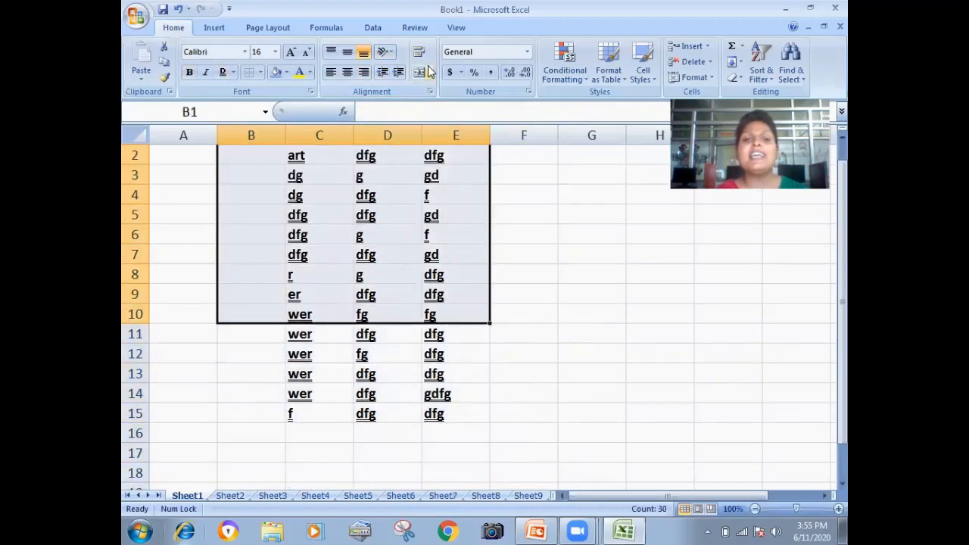
left_click(387, 52)
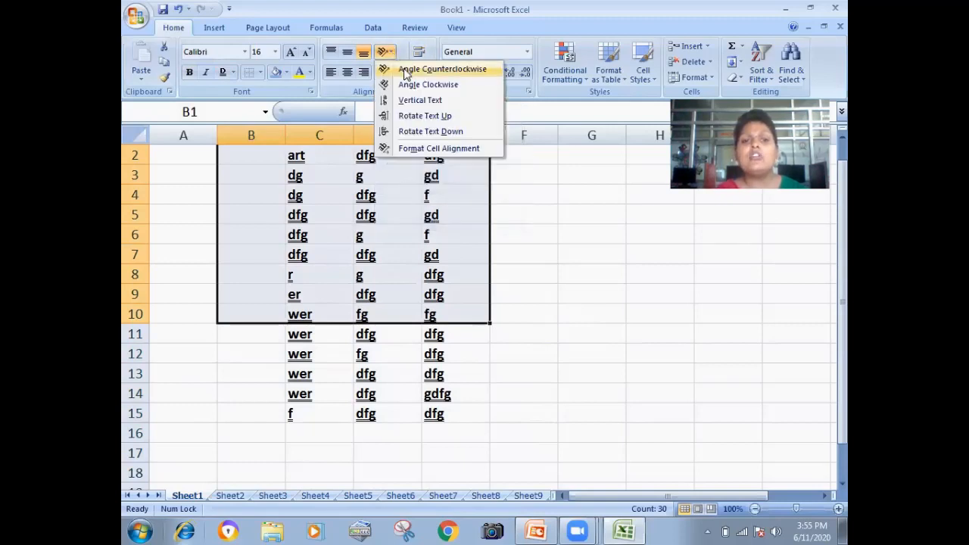
left_click(405, 70)
left_click(386, 53)
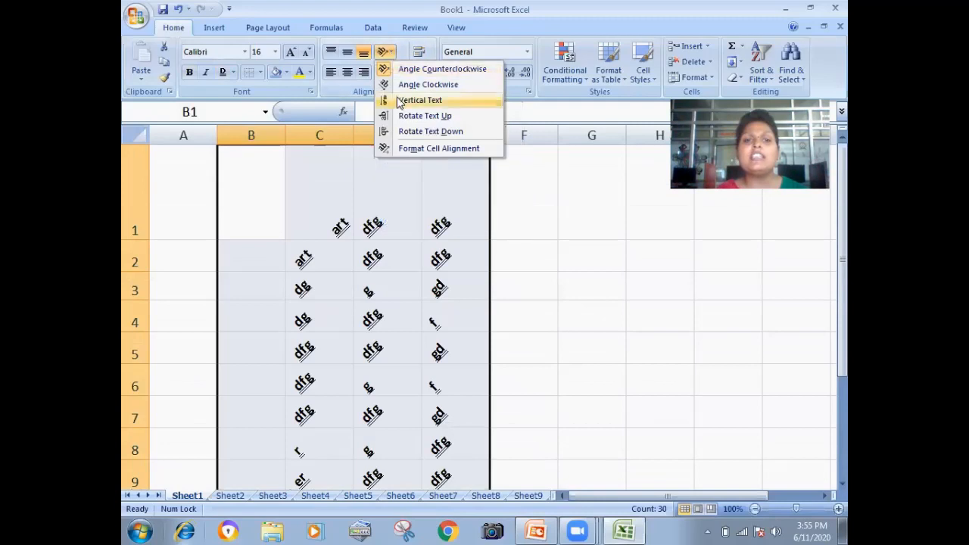
left_click(399, 85)
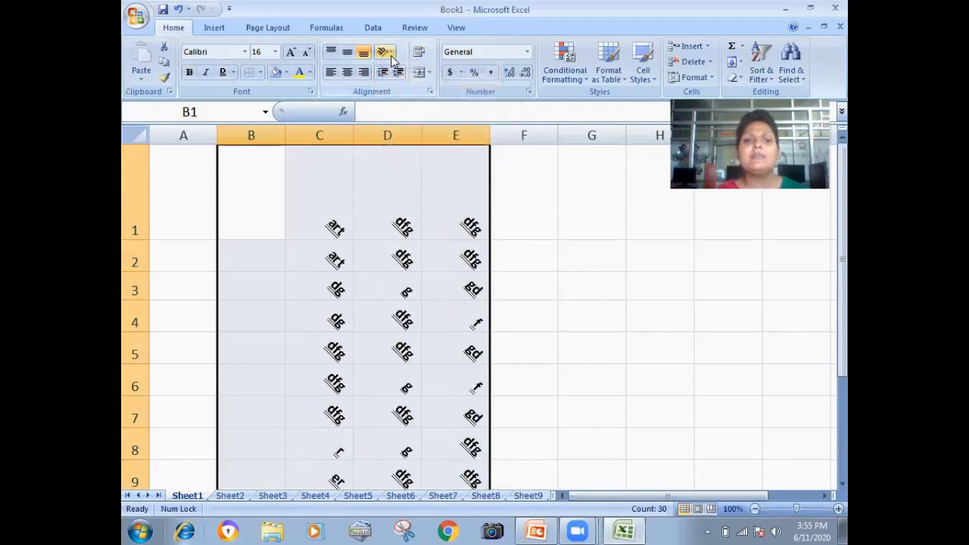
Change the orientation of B1:E10 to Vertical Text, Rotate Text Up and finally Rotate Text Down
left_click(386, 52)
left_click(401, 101)
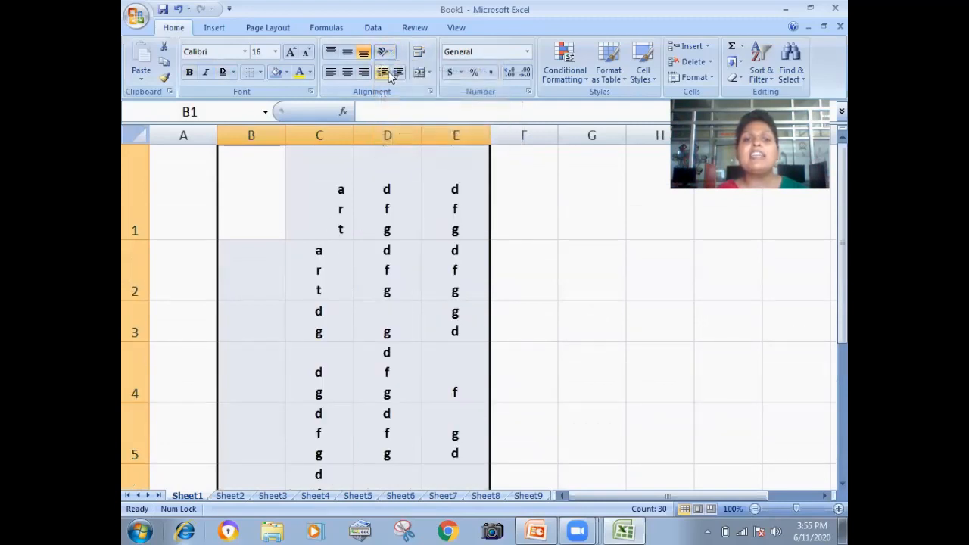
left_click(387, 53)
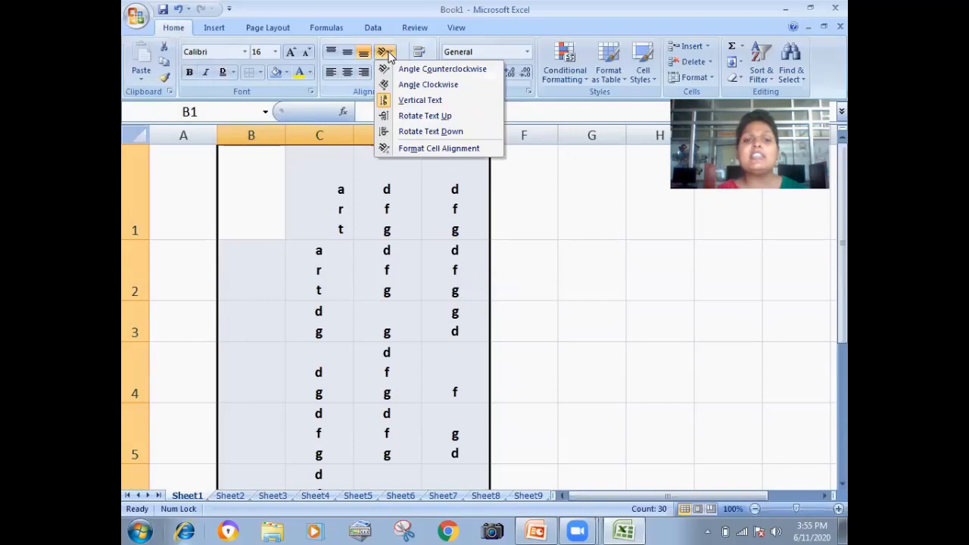
left_click(401, 116)
left_click(386, 52)
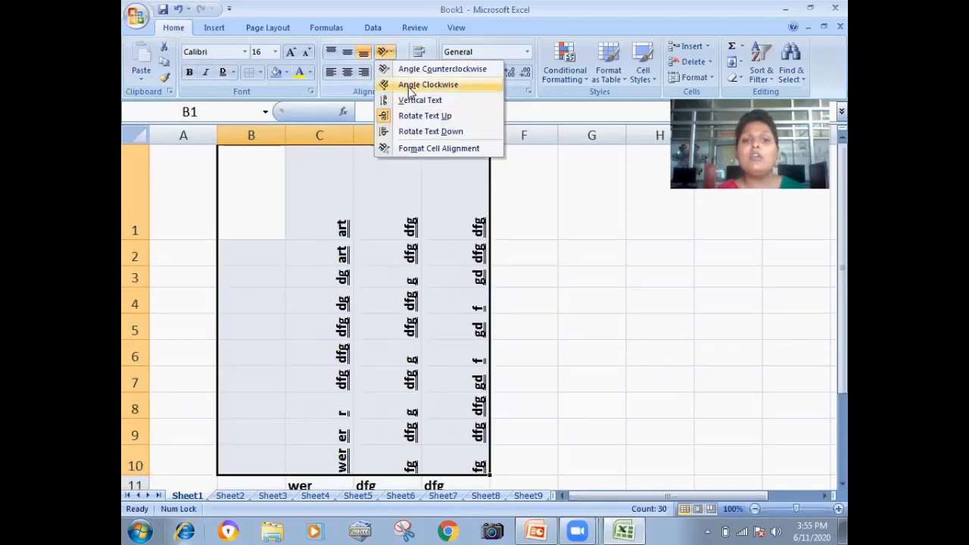
left_click(417, 132)
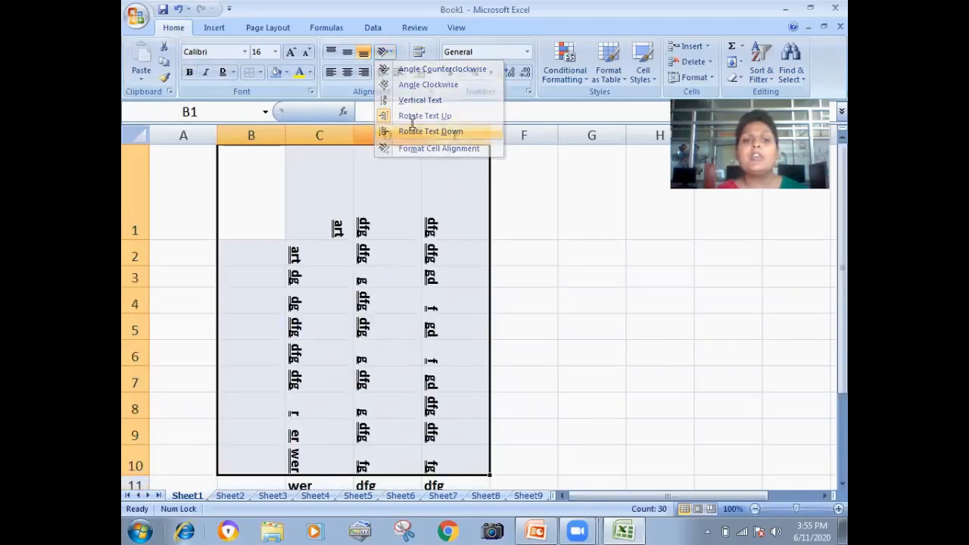
Set the text orientation of B1:E10 to 45 degrees in the cell alignment settings and apply it
left_click(388, 53)
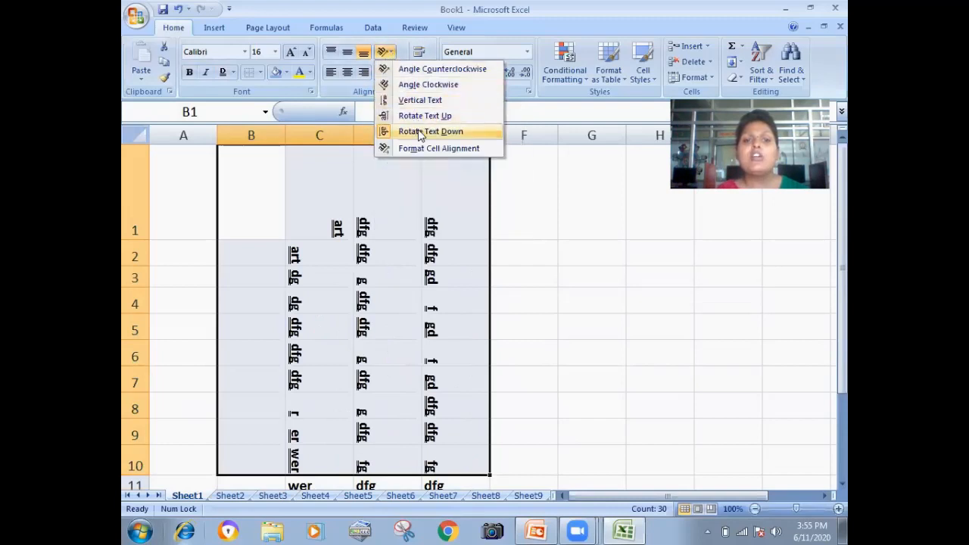
left_click(426, 148)
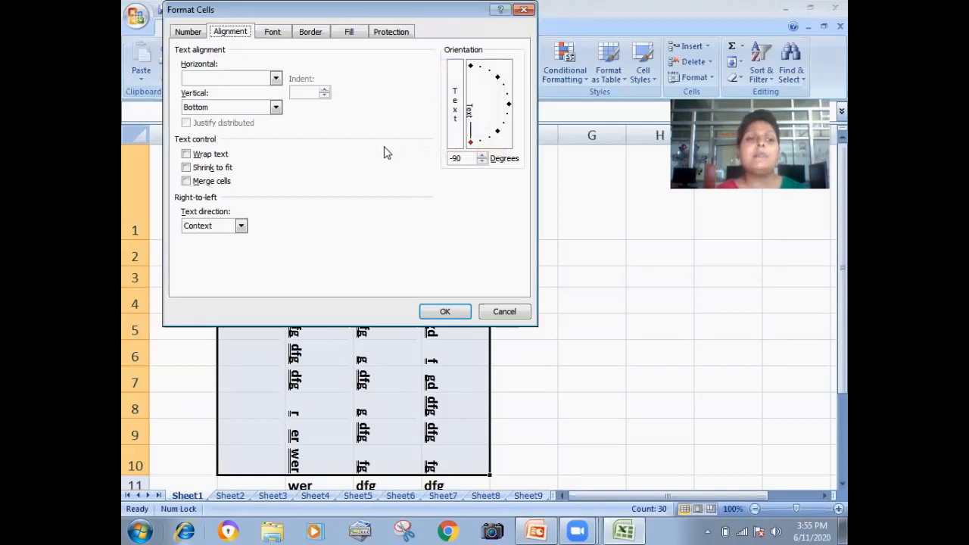
left_click(507, 107)
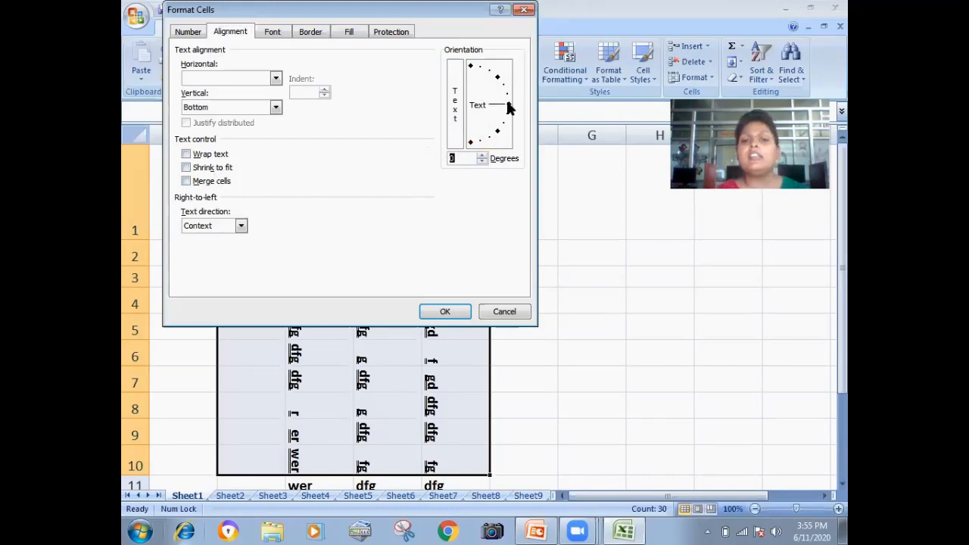
left_click(504, 90)
left_click_drag(503, 85, 498, 78)
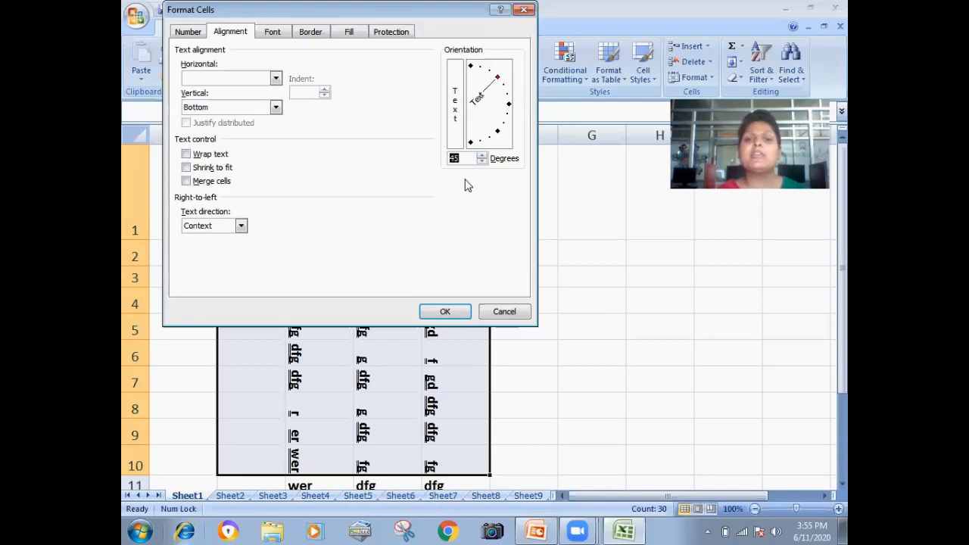
left_click(445, 311)
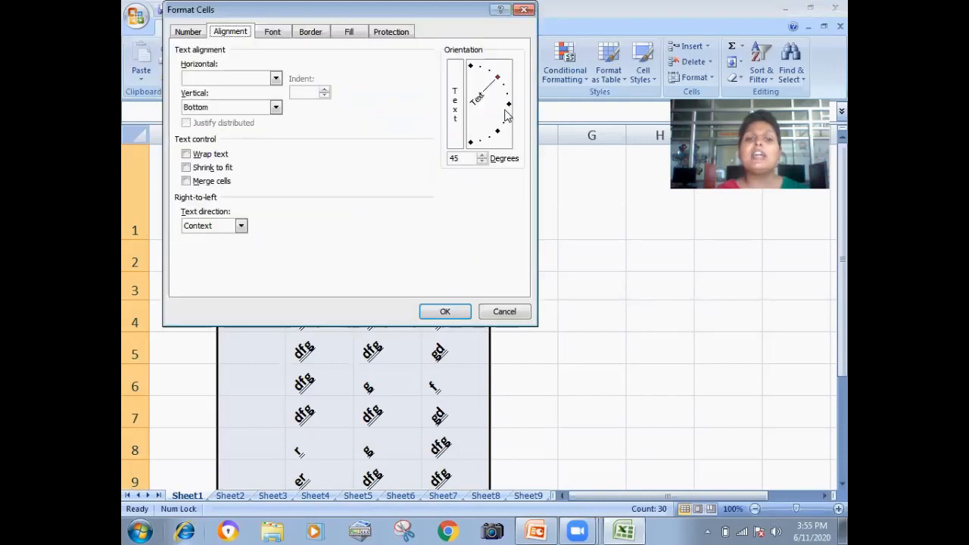
Reset the text orientation of B1:E10 to 0 degrees and apply it
left_click(509, 107)
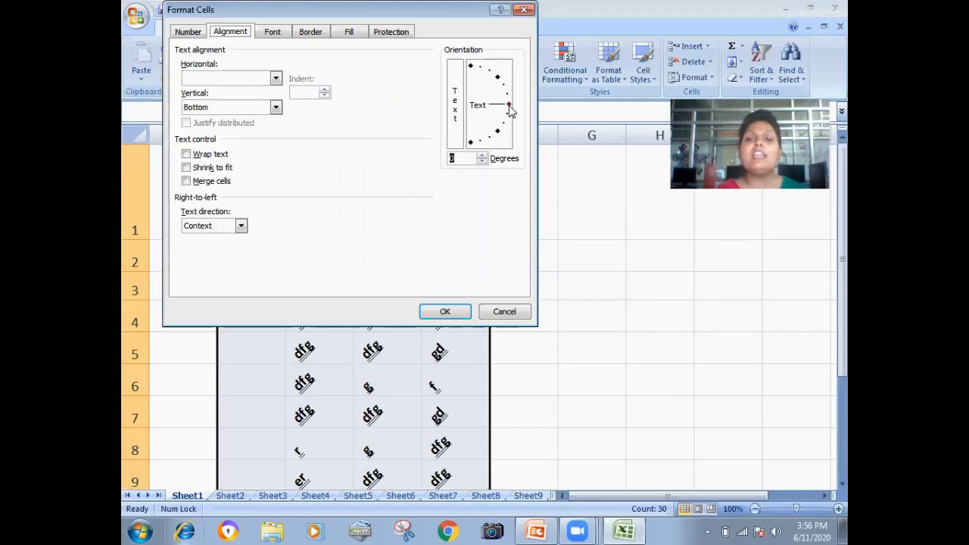
left_click(464, 157)
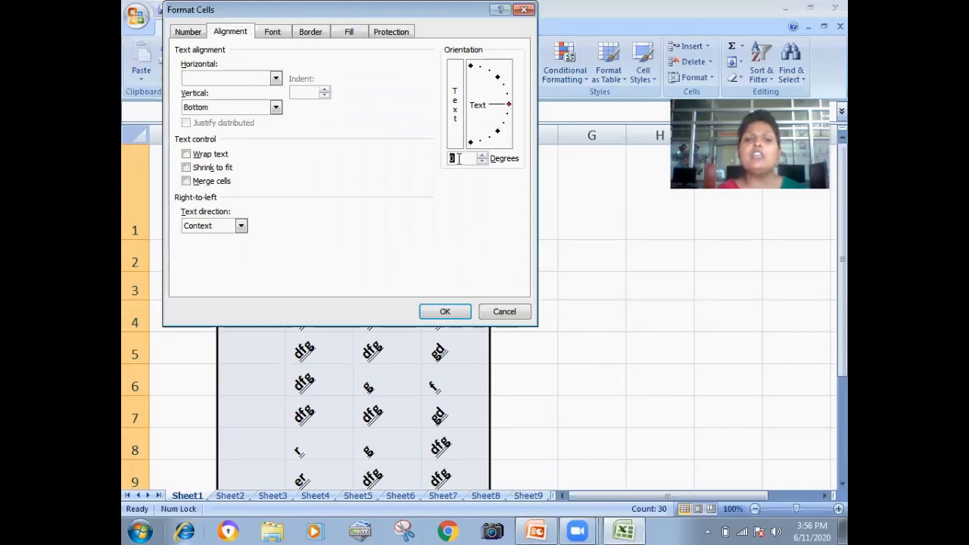
left_click(444, 312)
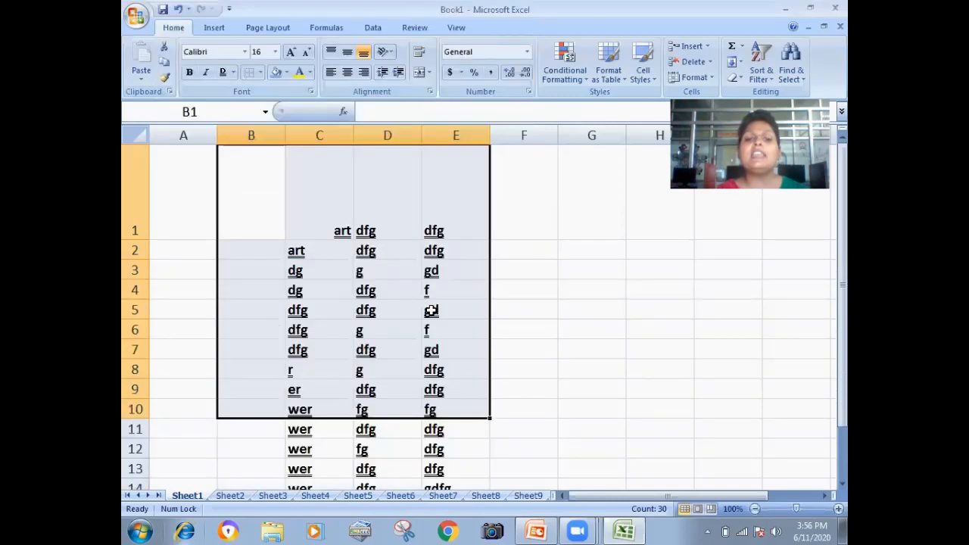
Try a single underline, light orange font colour and strikethrough on C1:E15 in the cell font settings, discarding the changes
left_click(508, 337)
left_click_drag(306, 168, 462, 418)
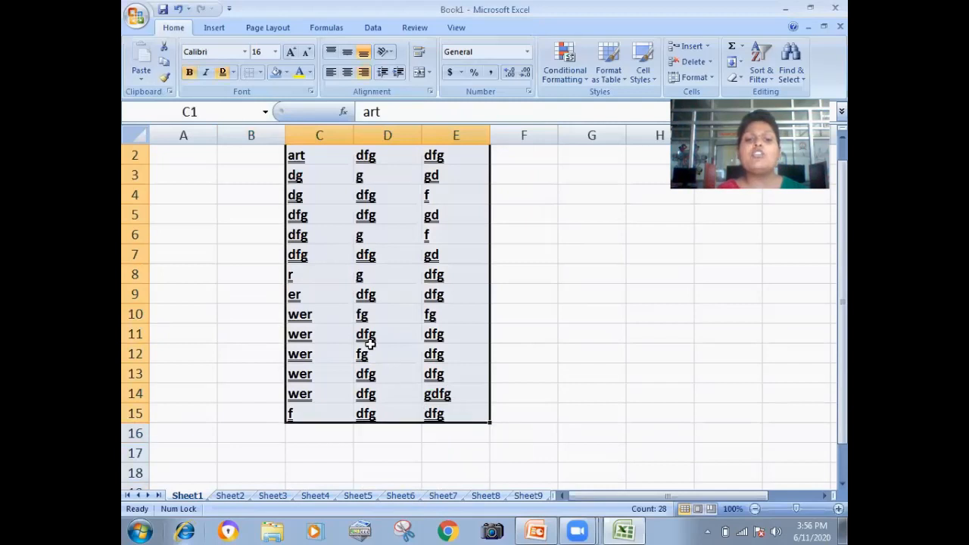
left_click(310, 92)
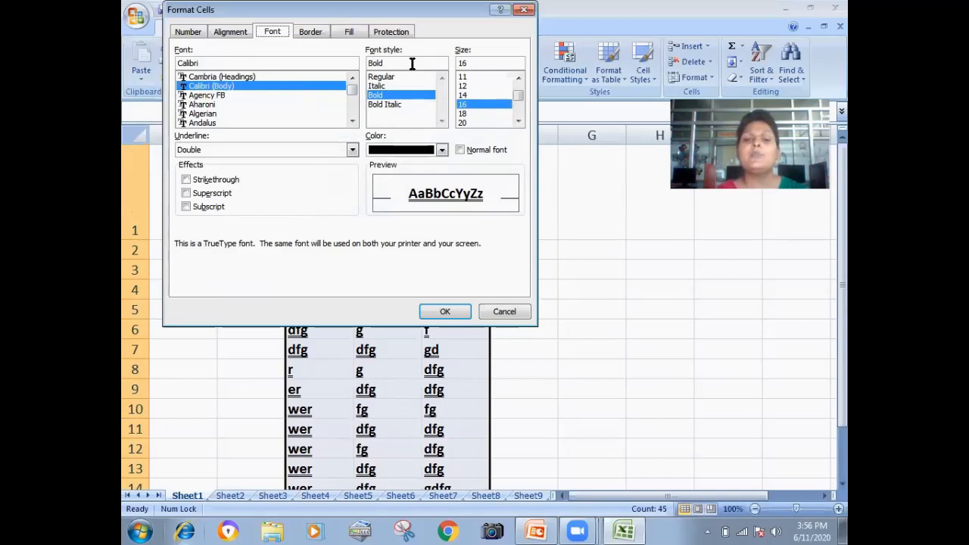
left_click(283, 149)
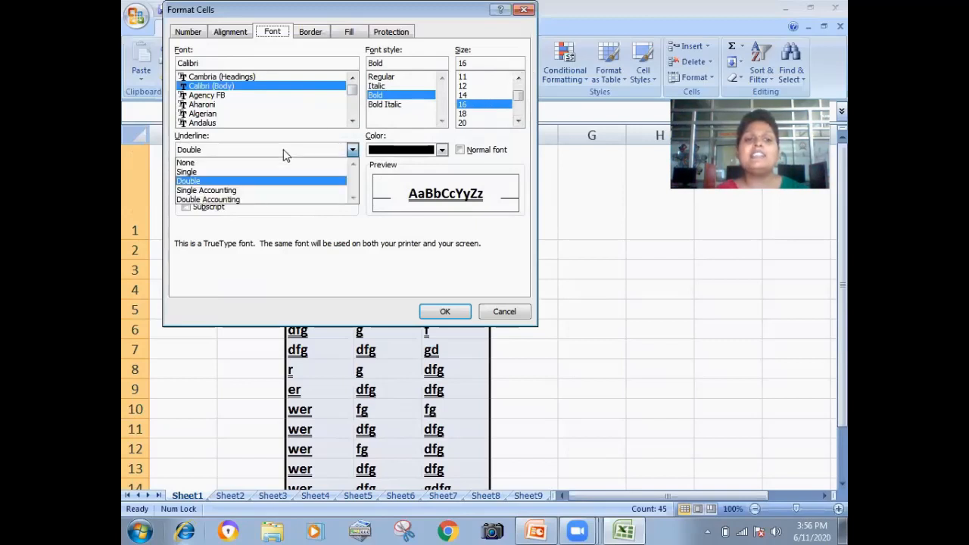
left_click(245, 174)
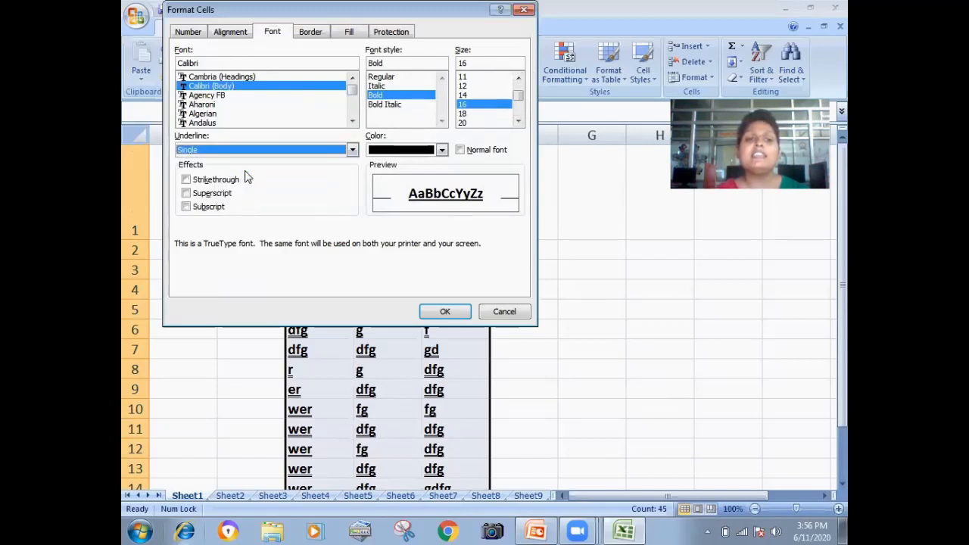
left_click(397, 150)
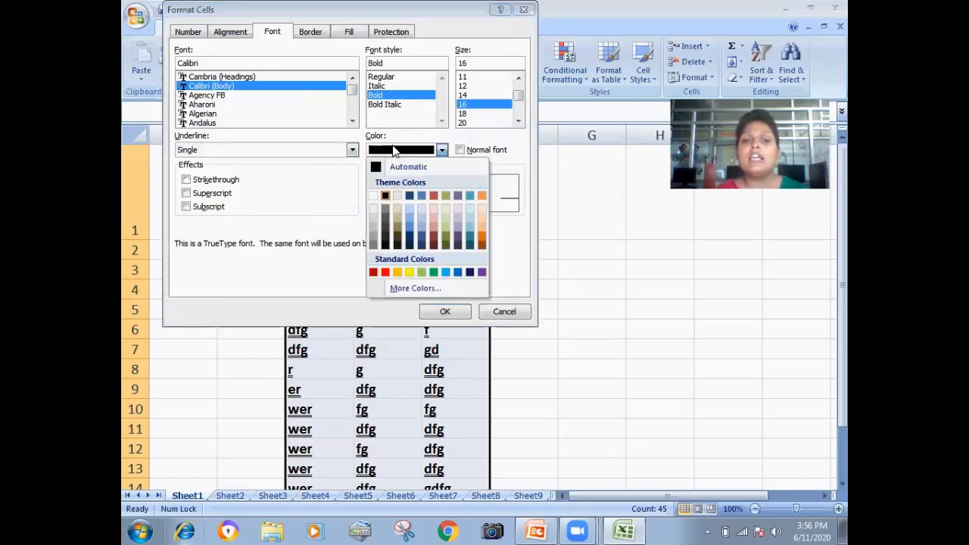
left_click(478, 230)
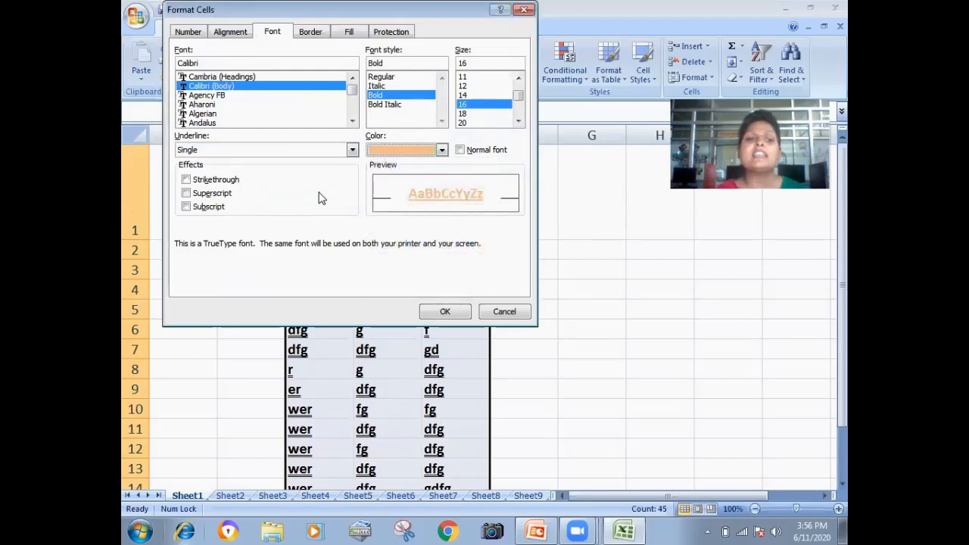
left_click(197, 183)
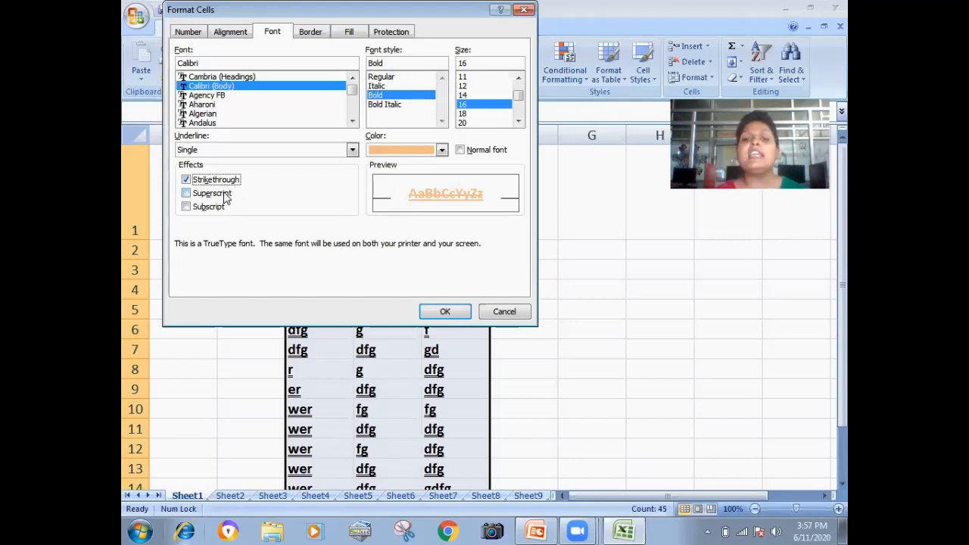
left_click(500, 315)
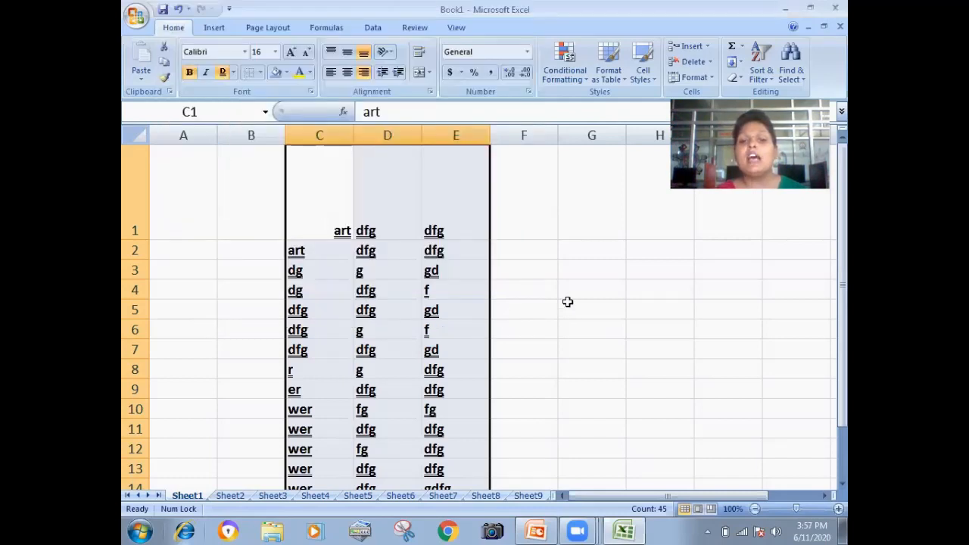
Enter the sample text x2 in cell G5
left_click(568, 302)
type("x")
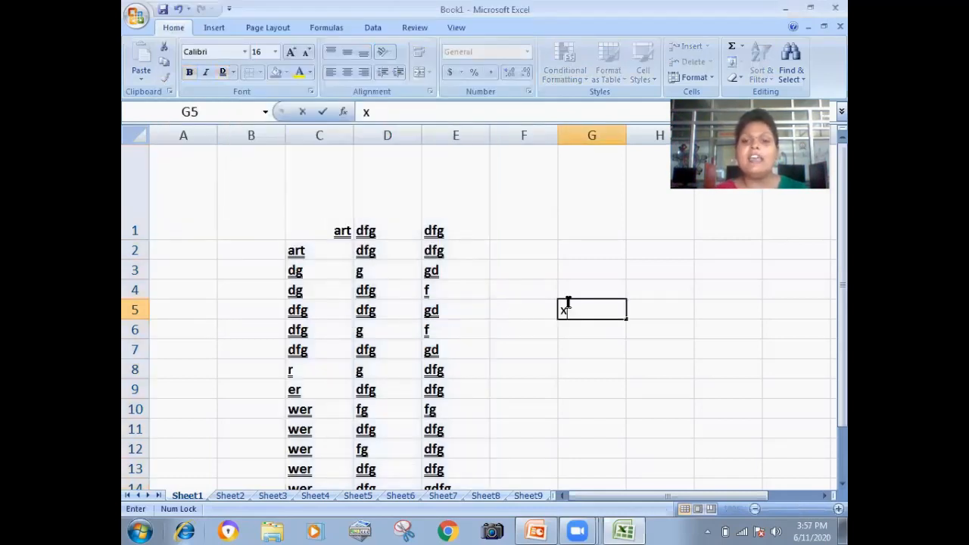
type("2")
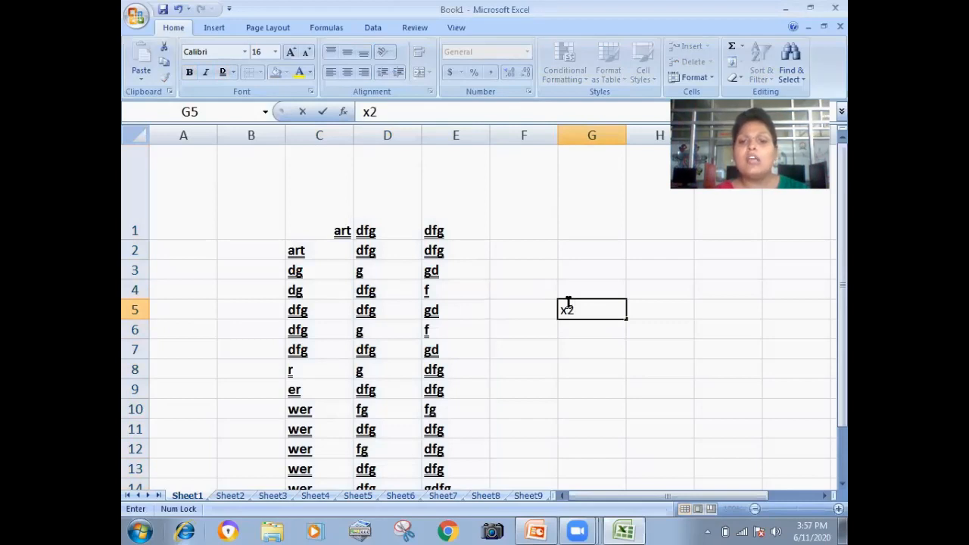
Try to format only the 2 of x2 in cell G5 as superscript
left_click_drag(567, 304, 573, 305)
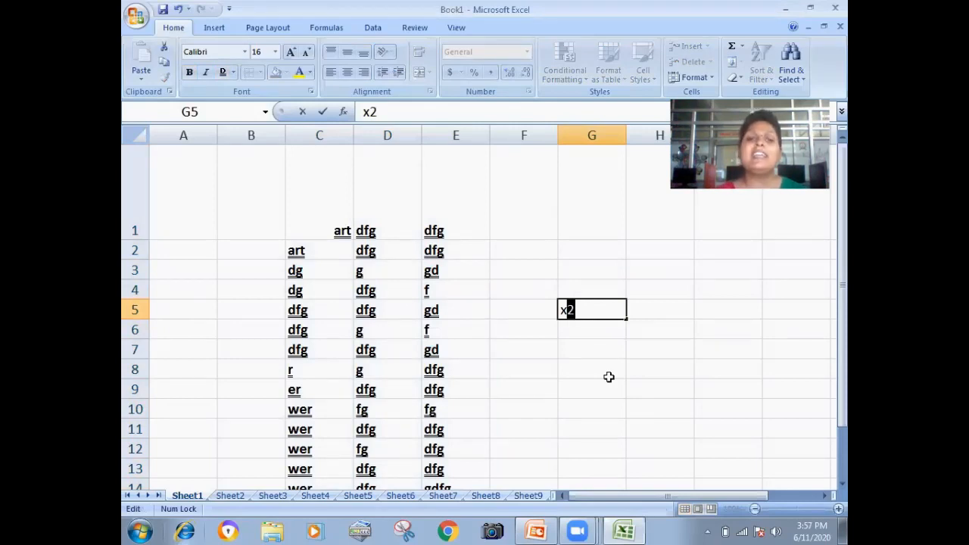
left_click(312, 93)
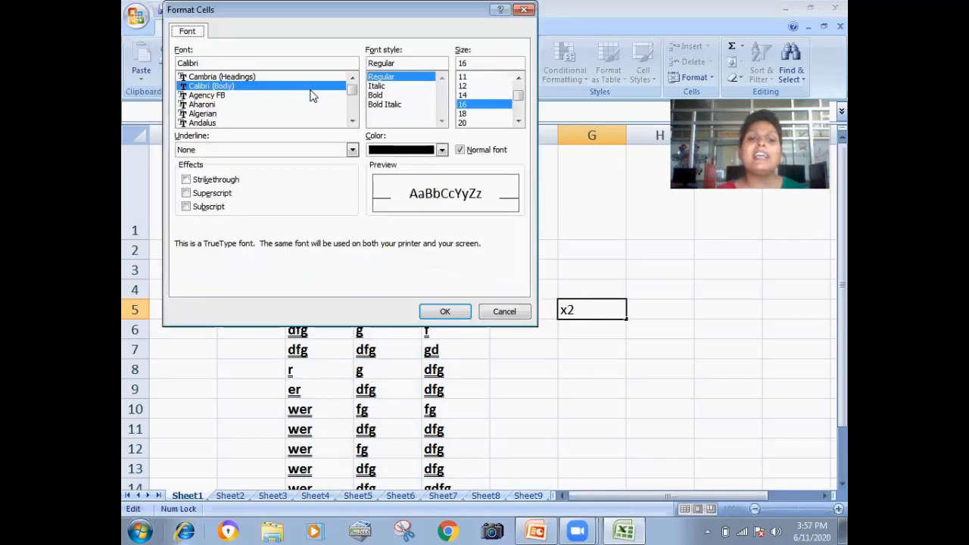
left_click(215, 195)
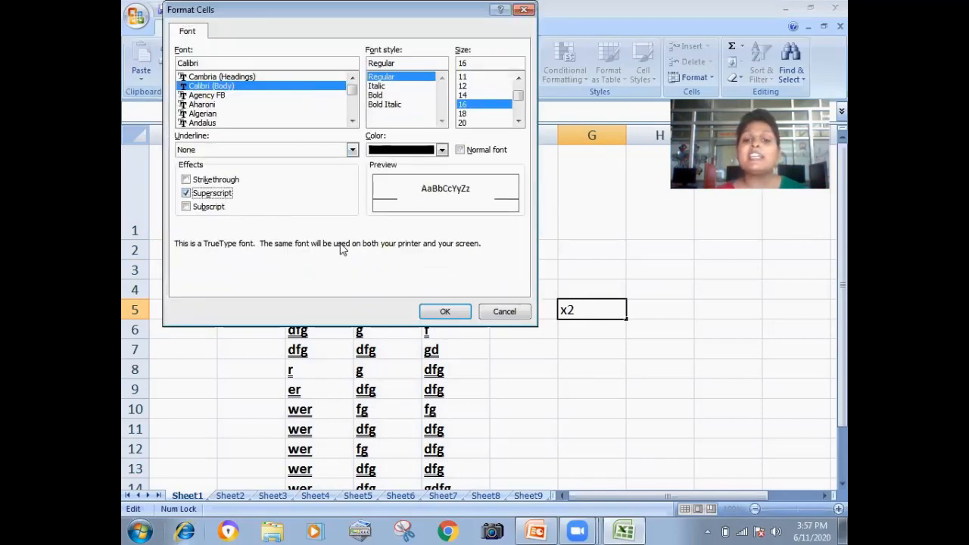
left_click(462, 312)
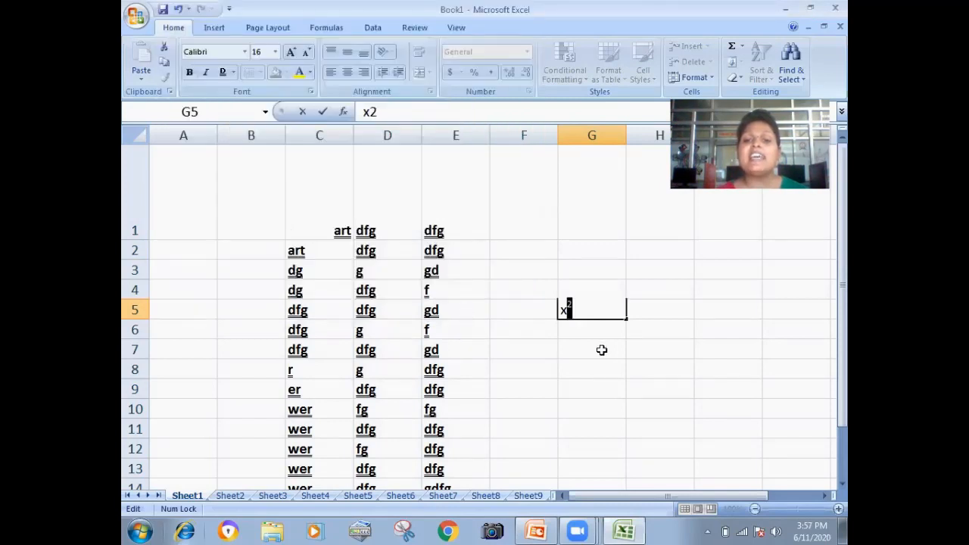
left_click(594, 346)
left_click(568, 311)
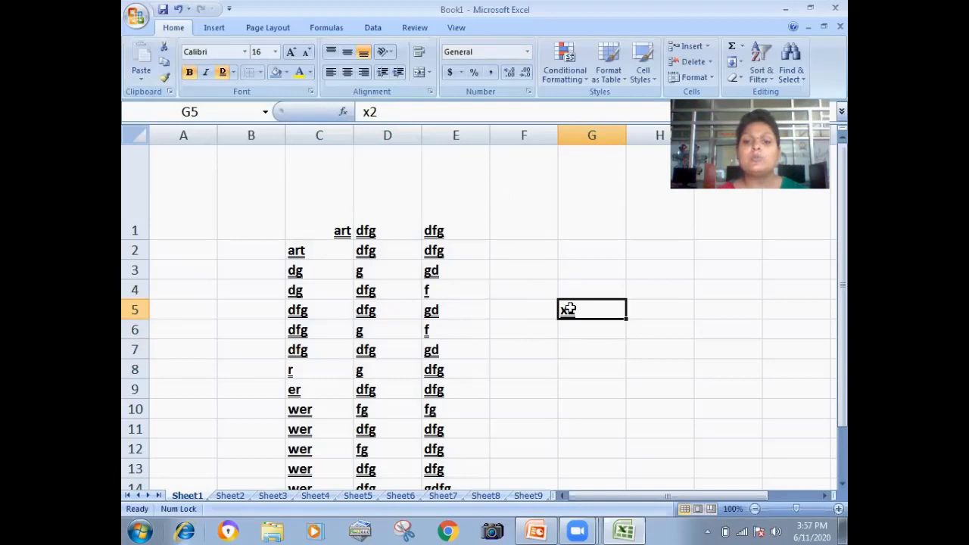
Apply the Superscript font effect to the 2 in cell G5, with regular style and no underline
double_click(577, 310)
left_click_drag(576, 311, 568, 309)
left_click(191, 73)
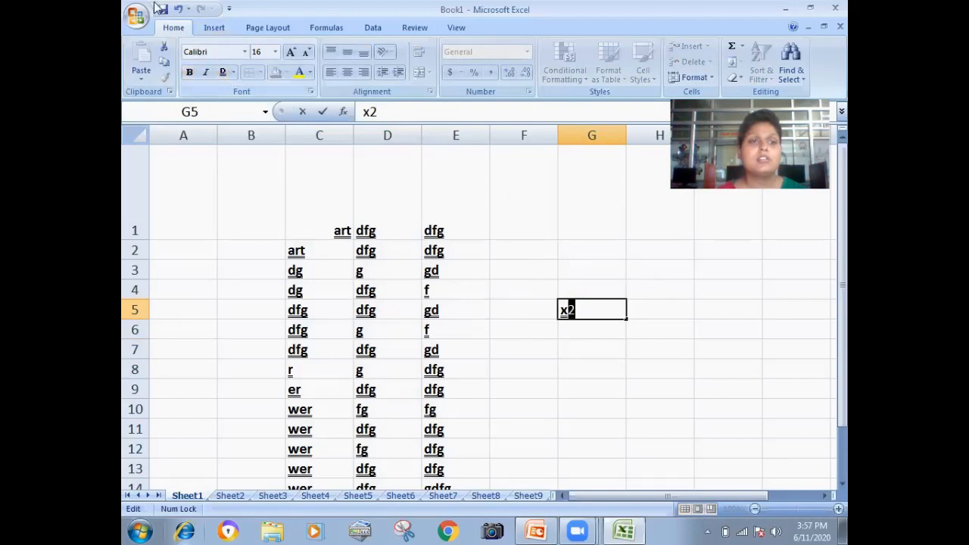
left_click(310, 93)
left_click(186, 193)
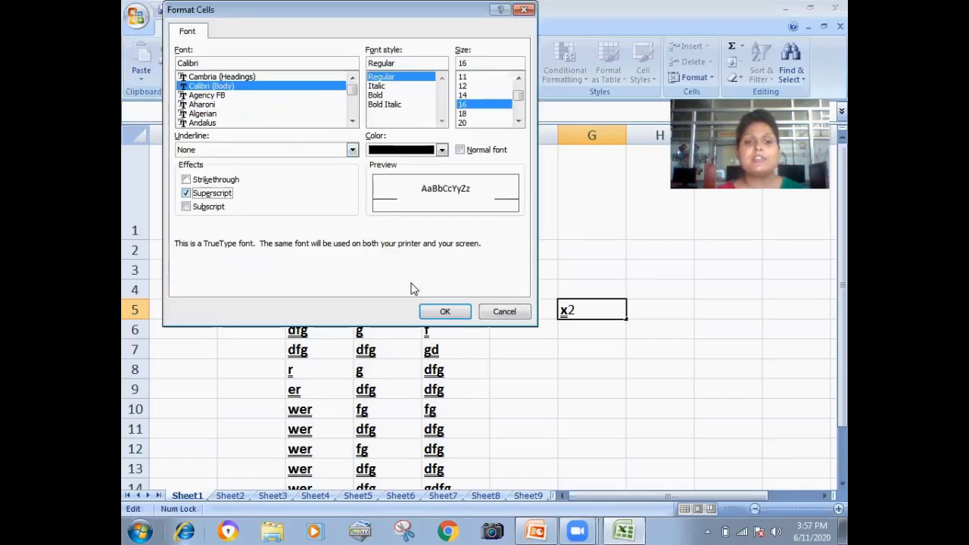
left_click(428, 310)
left_click(567, 353)
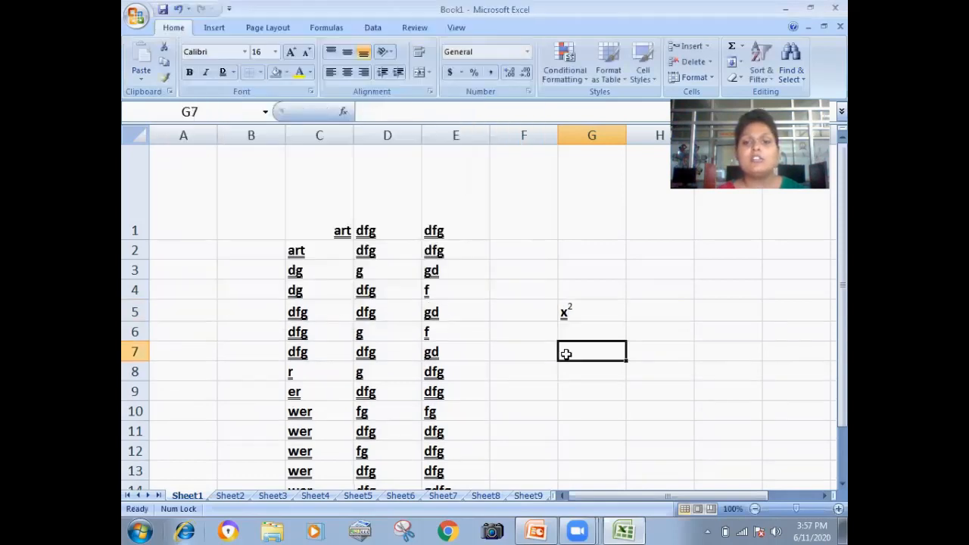
Change the 2 in cell G5 to the Subscript font effect and finish editing the cell
left_click(574, 316)
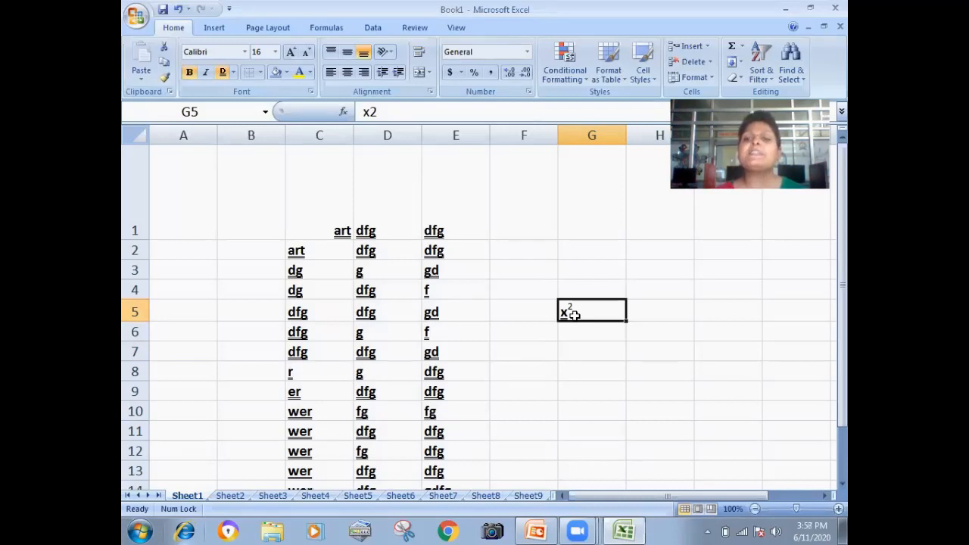
double_click(571, 311)
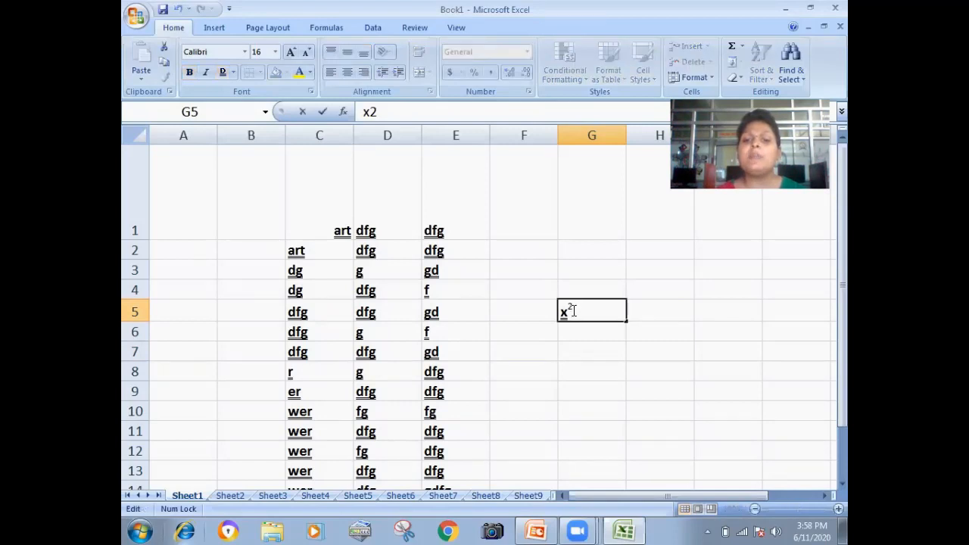
left_click_drag(573, 311, 567, 311)
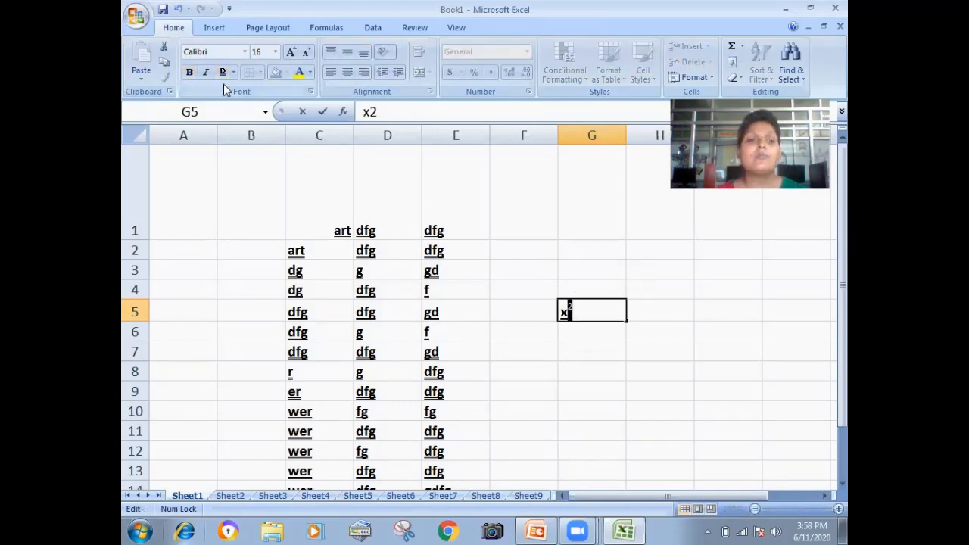
left_click(315, 92)
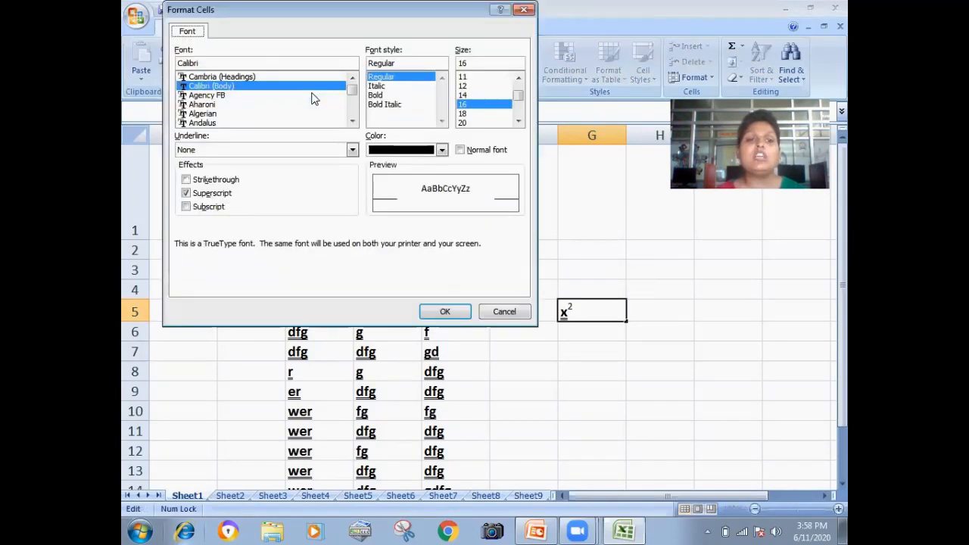
left_click(188, 204)
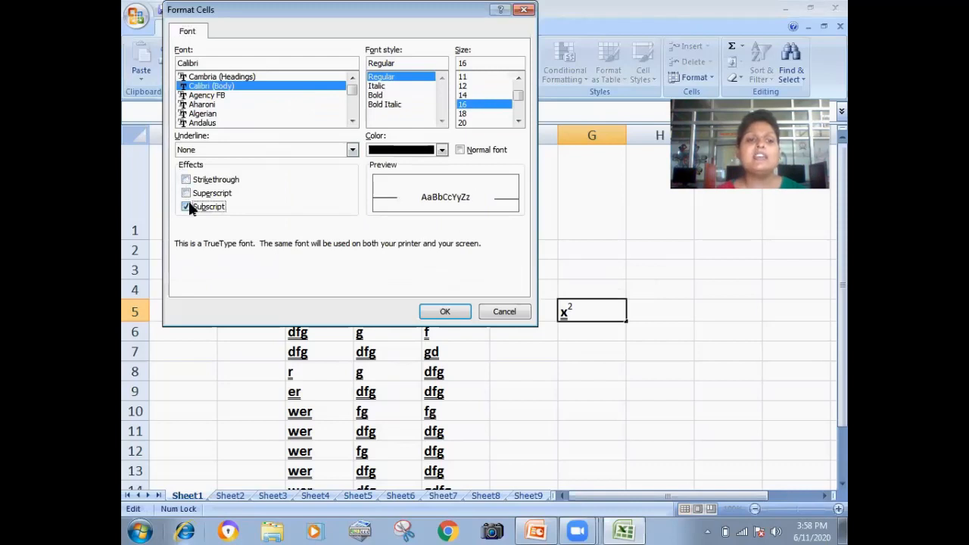
left_click(428, 311)
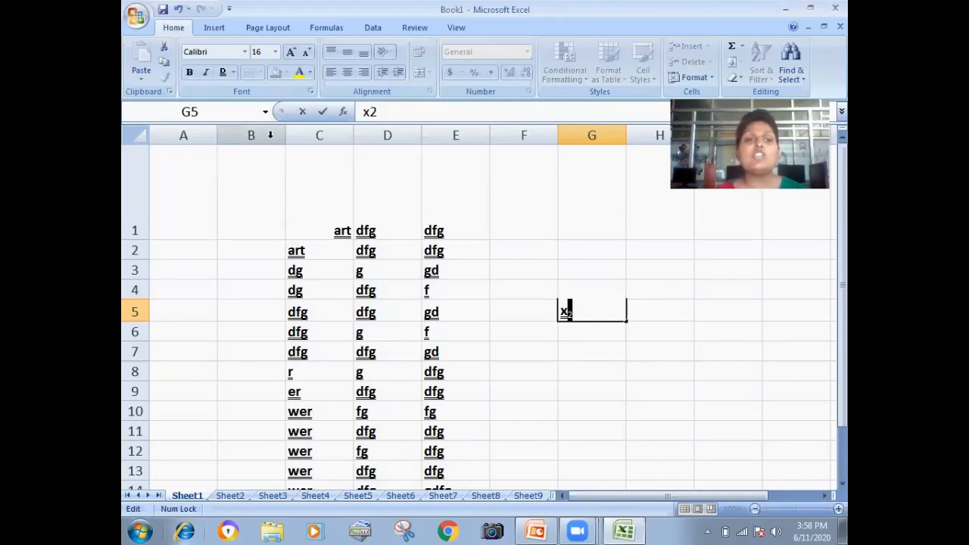
left_click(261, 174)
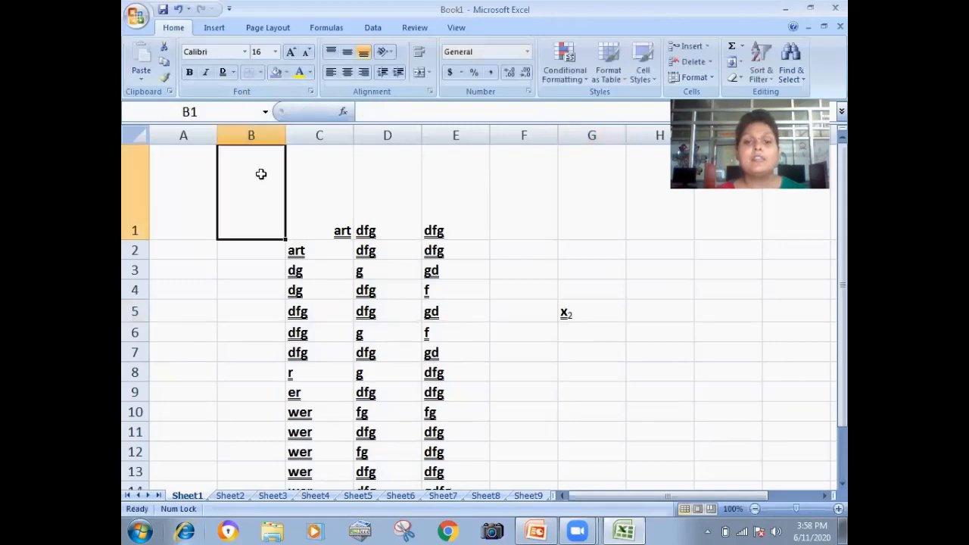
Review the font, border and alignment options available in the cell format settings for B1
left_click(311, 91)
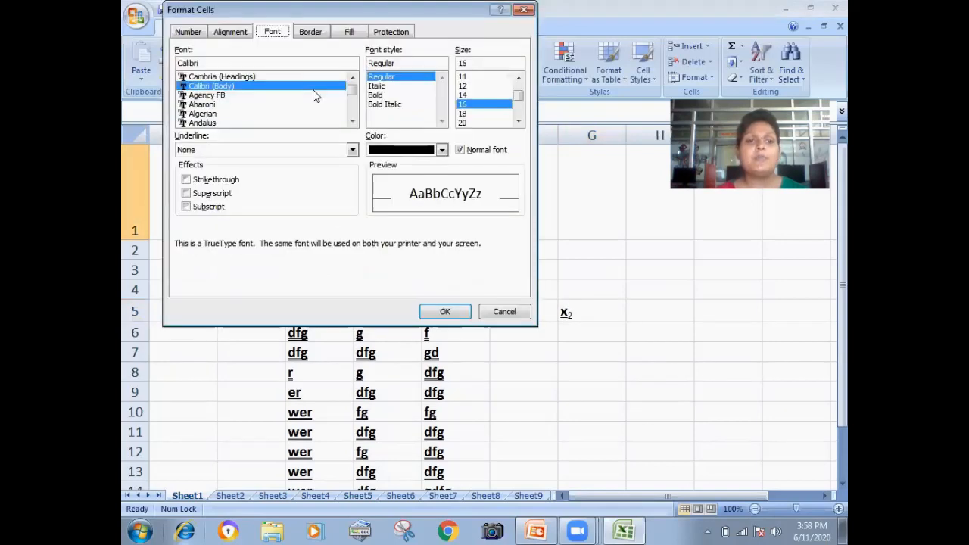
left_click(311, 34)
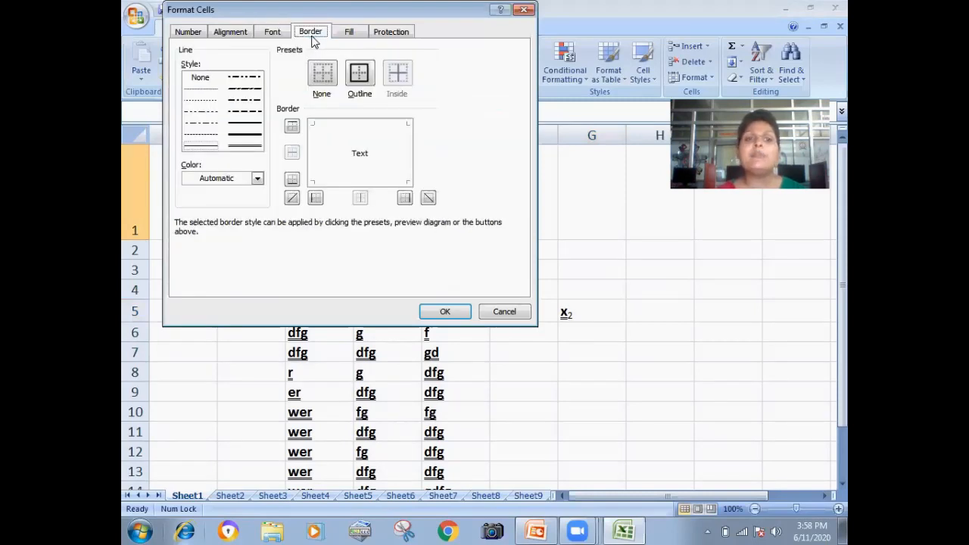
left_click(273, 33)
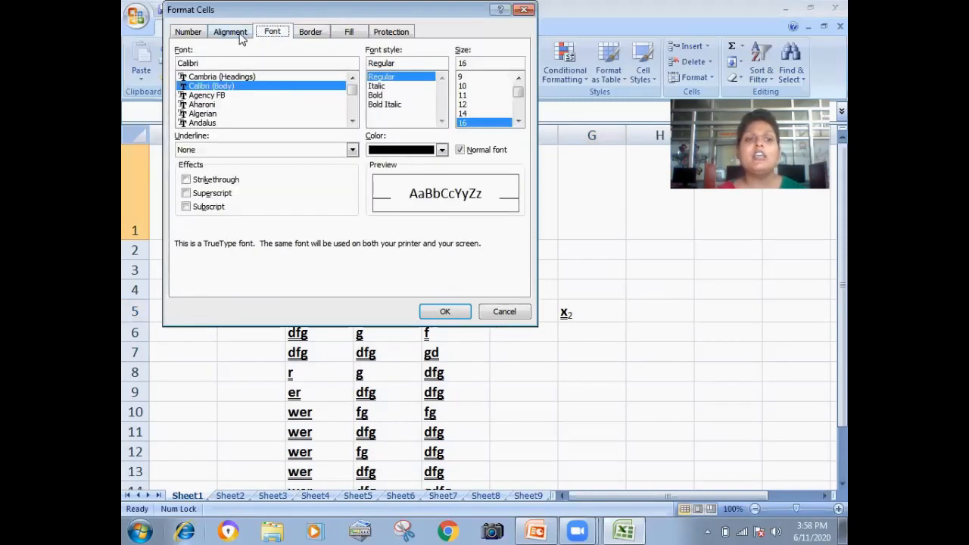
left_click(237, 35)
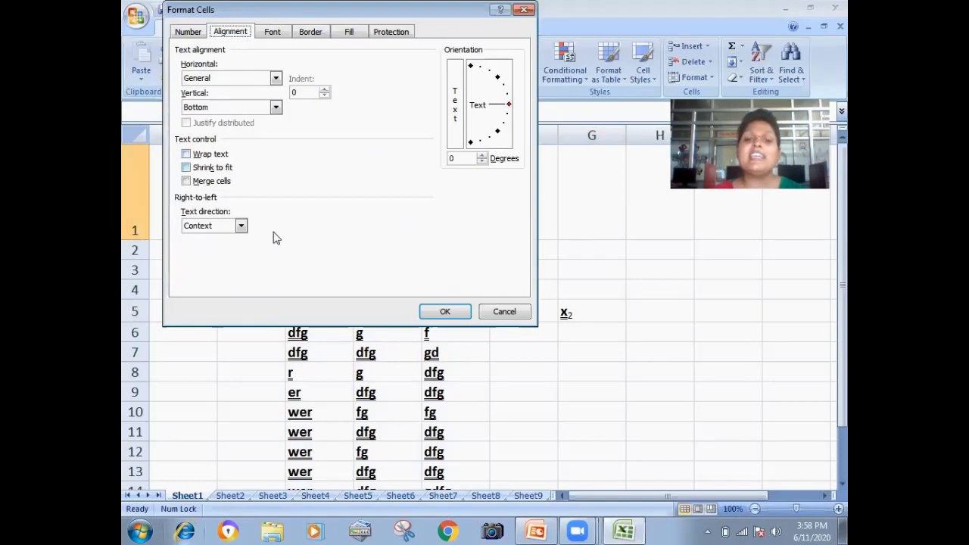
left_click(446, 311)
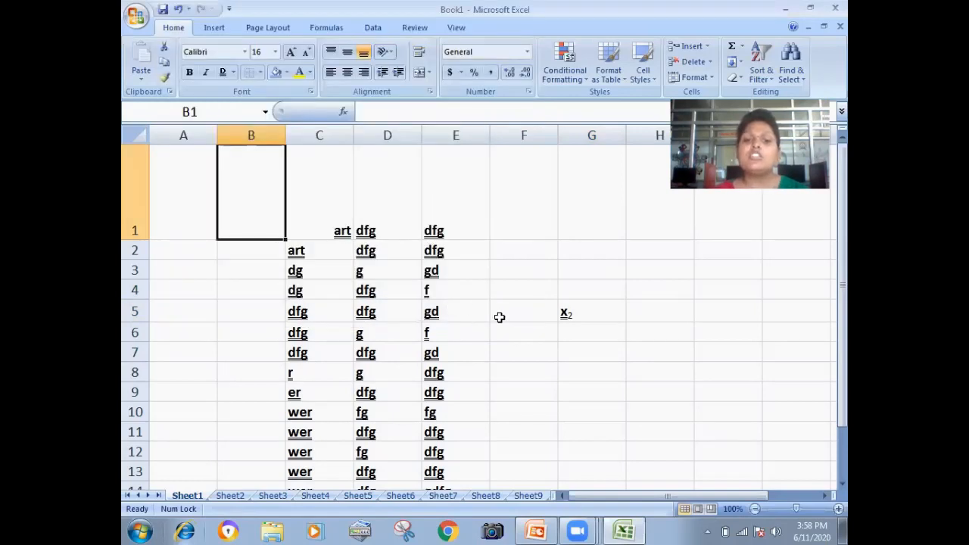
Enter the long sample text "sd fsfgshdghdg h dhgfsdhfg" in cell F3 and reselect that cell
left_click(517, 314)
left_click(511, 272)
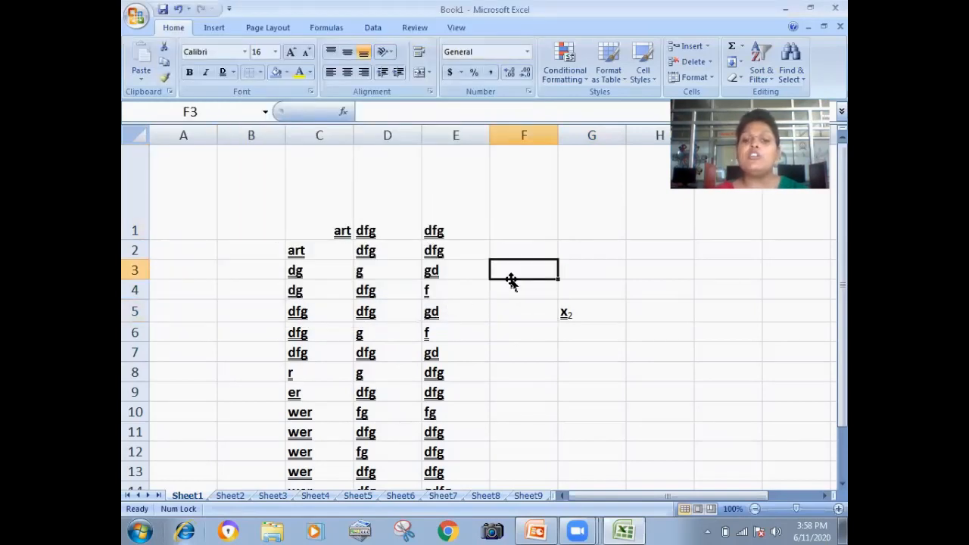
type("sd fsfgshdgh")
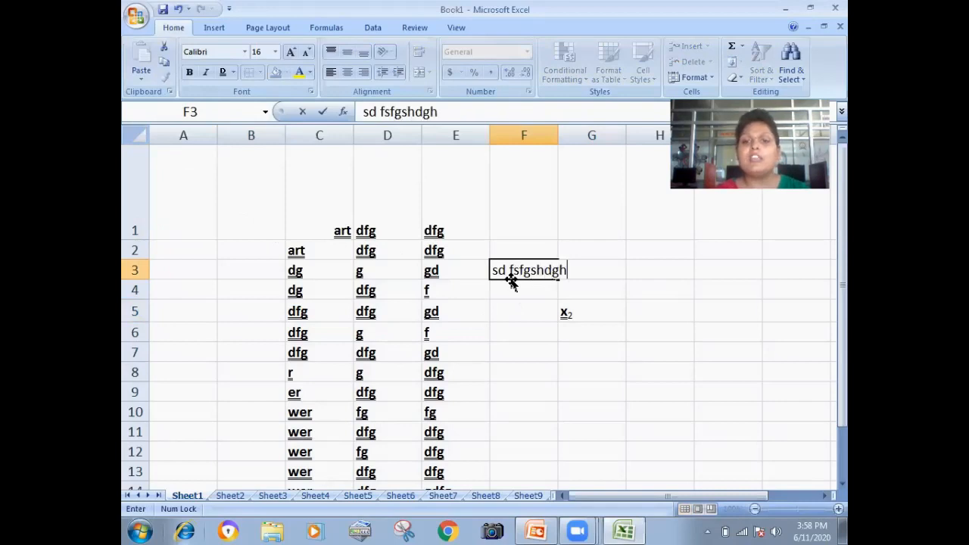
type("dg h  dhgfsdhfg")
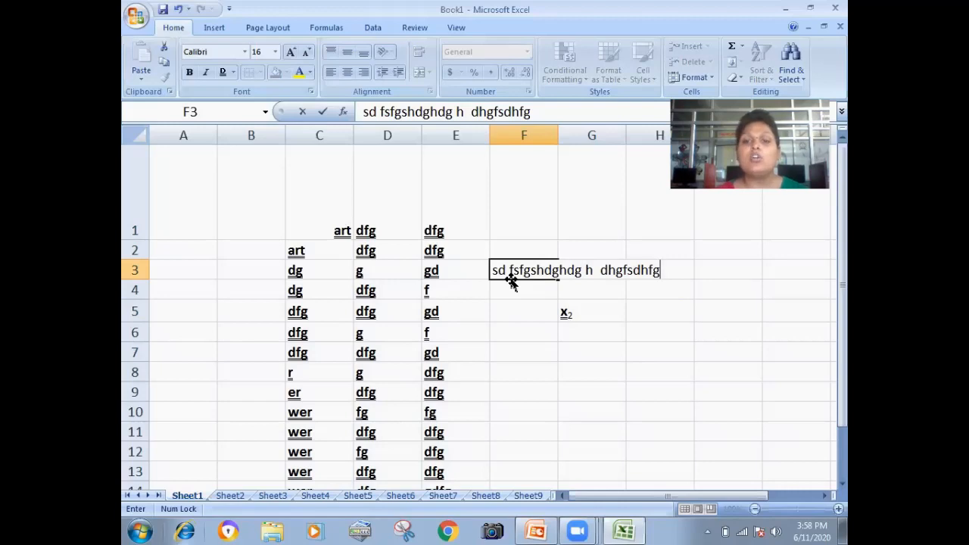
left_click(626, 355)
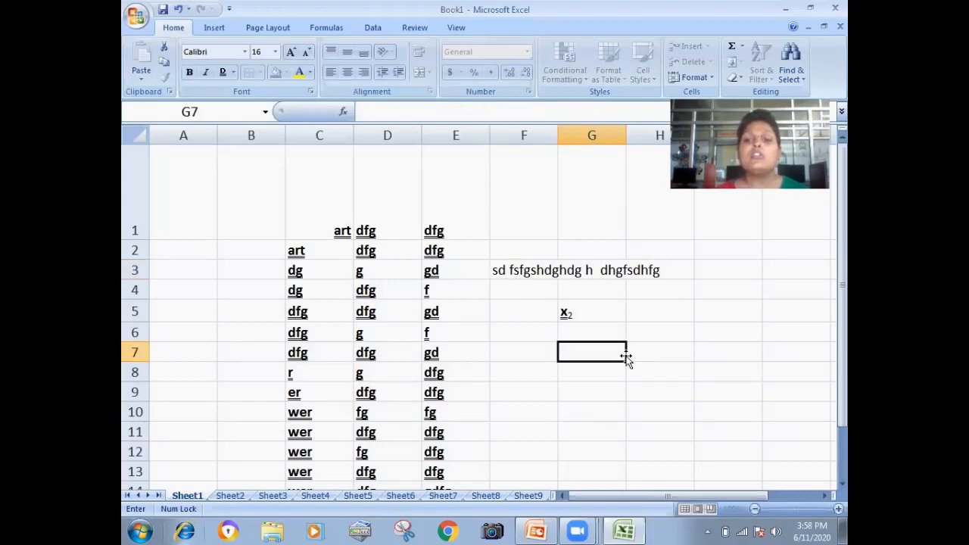
left_click(505, 272)
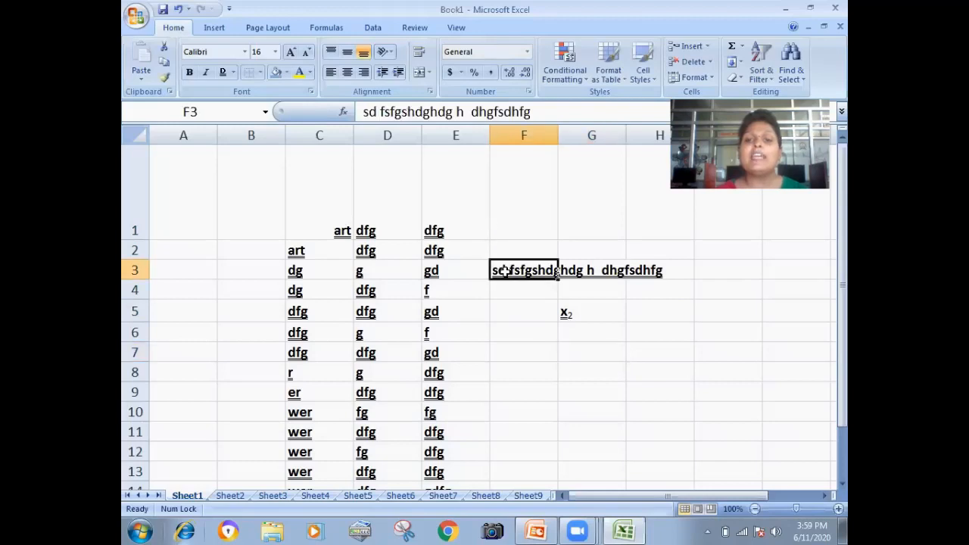
Turn Wrap Text on for the long text in cell F3, then off again
left_click(418, 54)
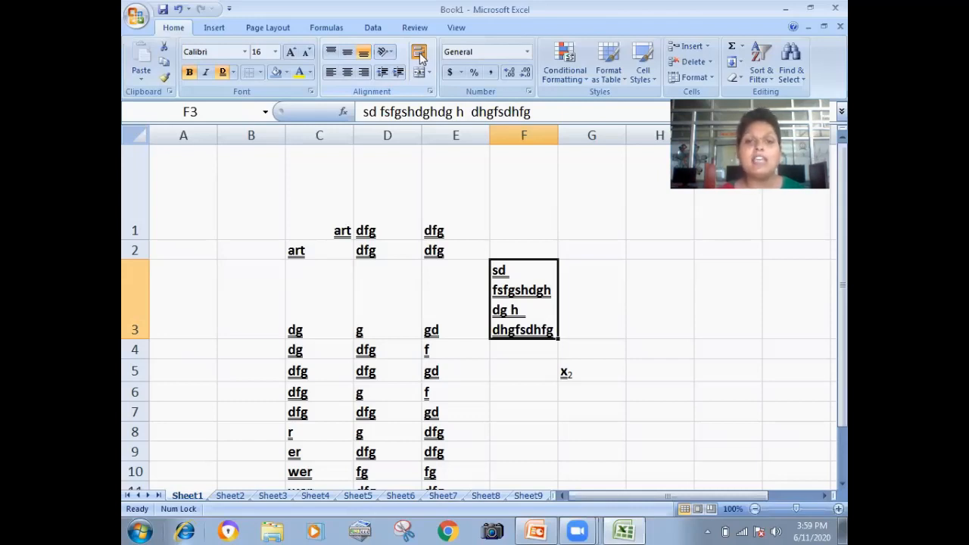
left_click(421, 53)
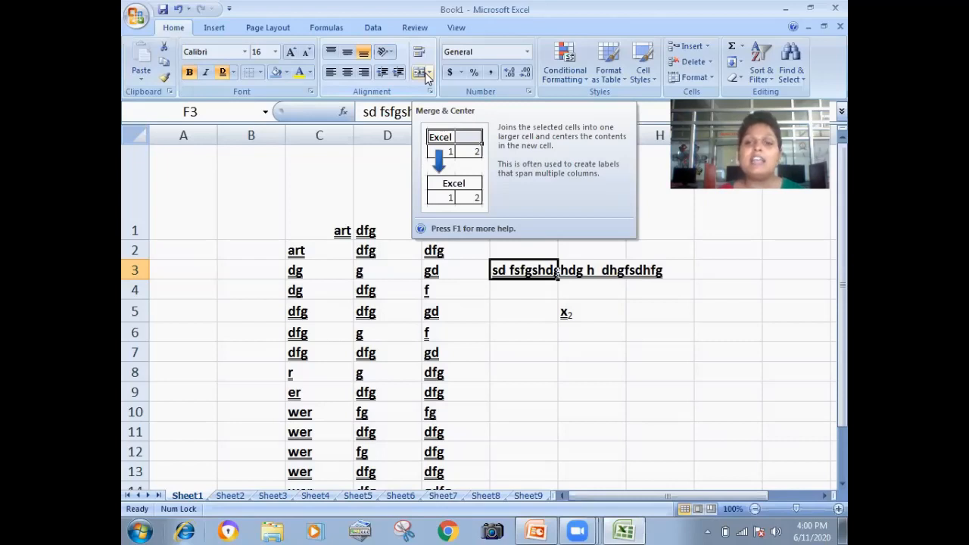
Undo the recent edits step by step, back to before the orientation and alignment changes to the sample text in C1:E15
left_click(551, 331)
key("ctrl+z")
key("ctrl+z")
key("ctrl+z")
key("ctrl+z")
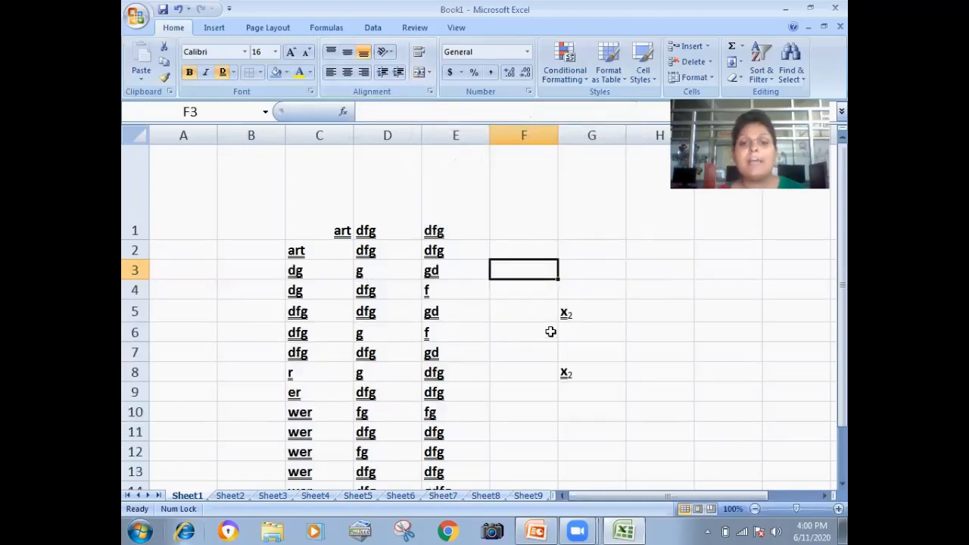
key("ctrl+z")
key("ctrl+z")
key("ctrl+z")
key("ctrl+z")
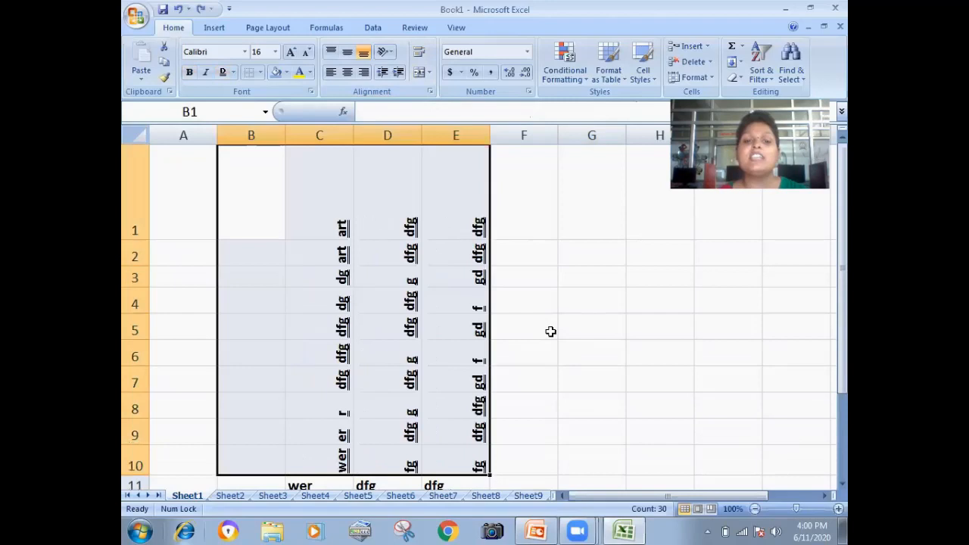
key("ctrl+z")
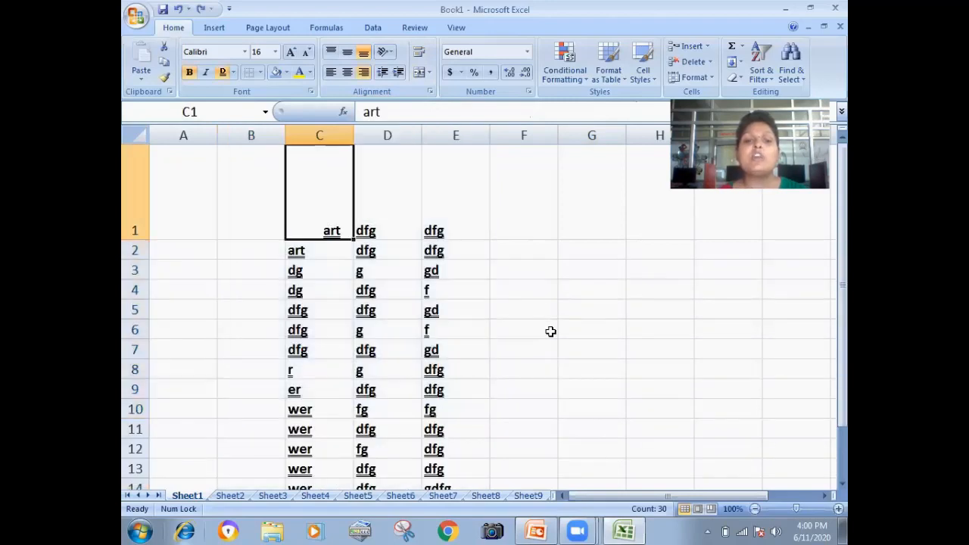
key("ctrl+z")
key("ctrl+z")
key("ctrl+z")
key("ctrl+z")
key("ctrl+z")
key("ctrl+z")
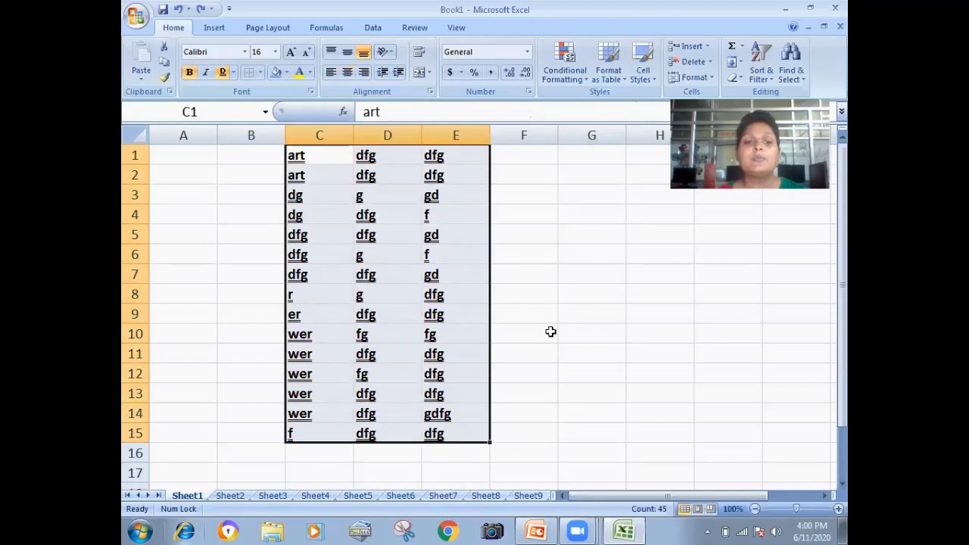
Set the defaults for new workbooks to font size 11 and 3 sheets
double_click(136, 17)
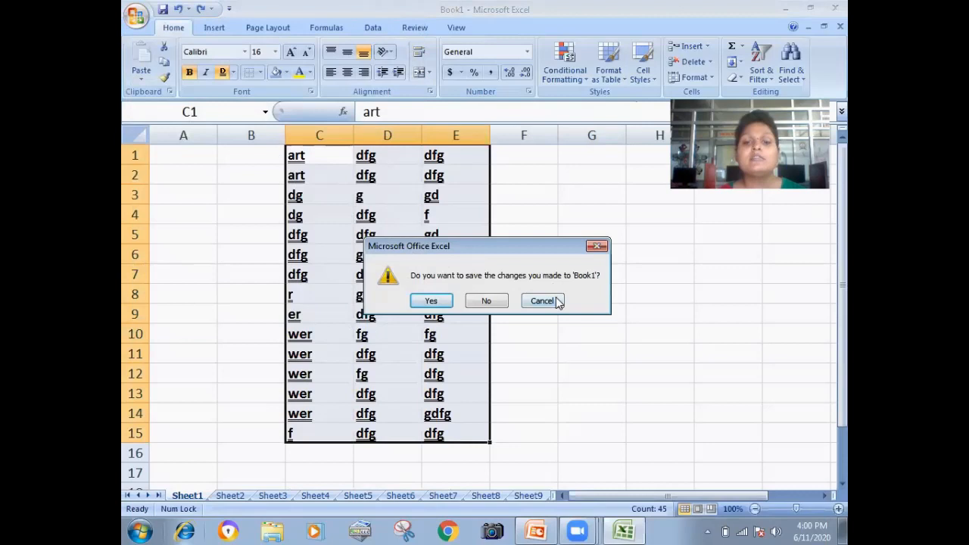
left_click(558, 301)
left_click(136, 16)
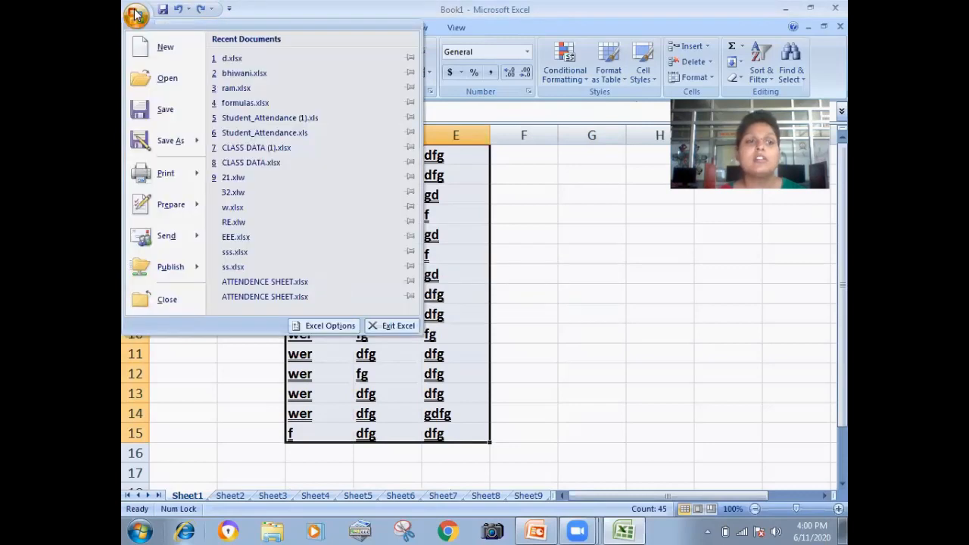
left_click(314, 326)
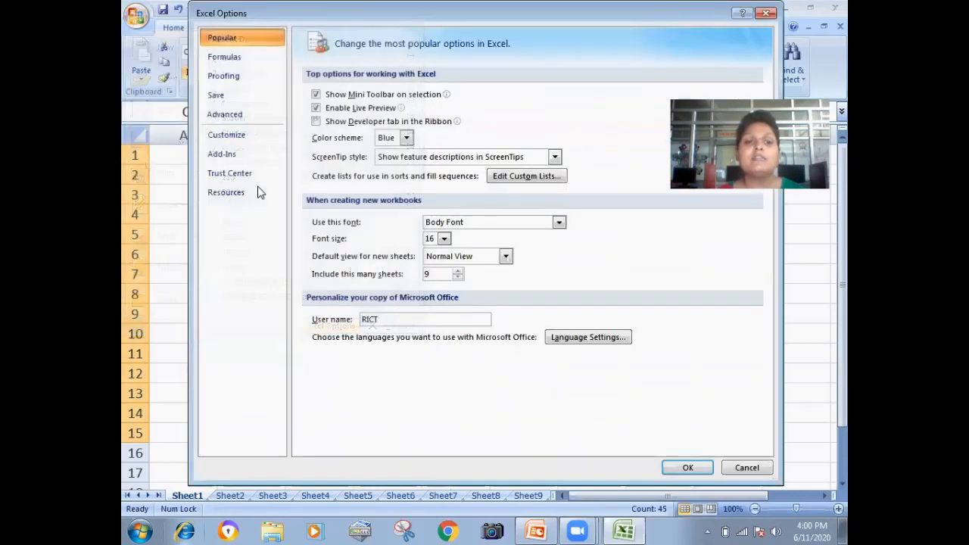
left_click(444, 239)
left_click(433, 290)
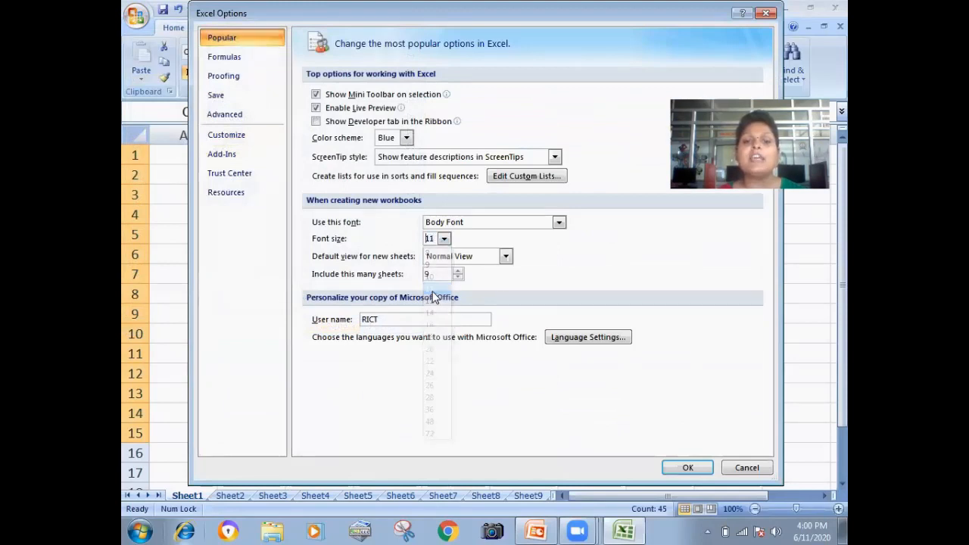
left_click(457, 278)
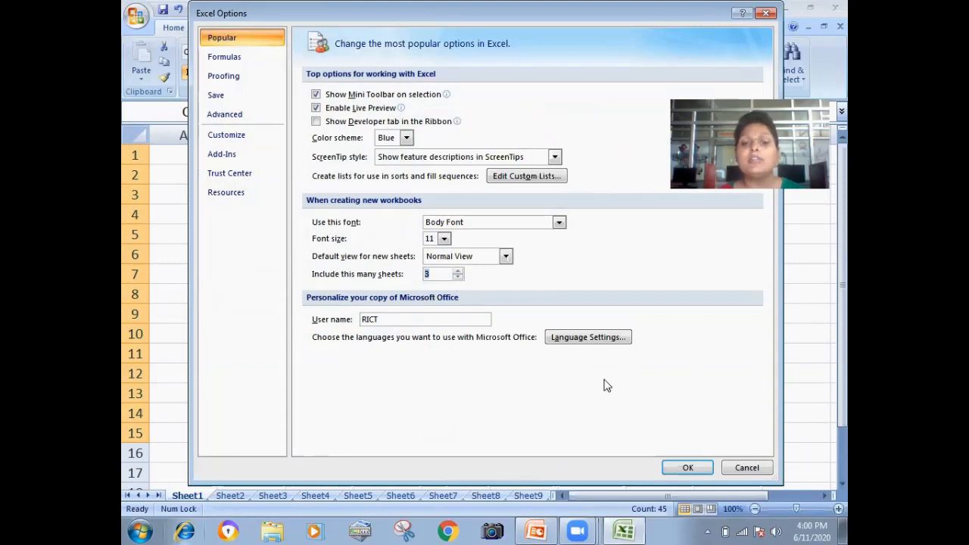
left_click(693, 470)
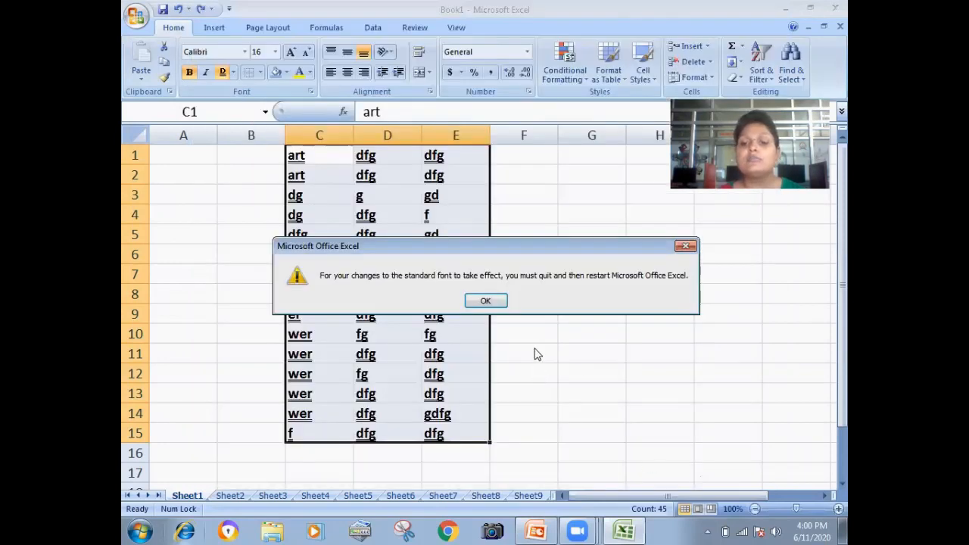
left_click(471, 298)
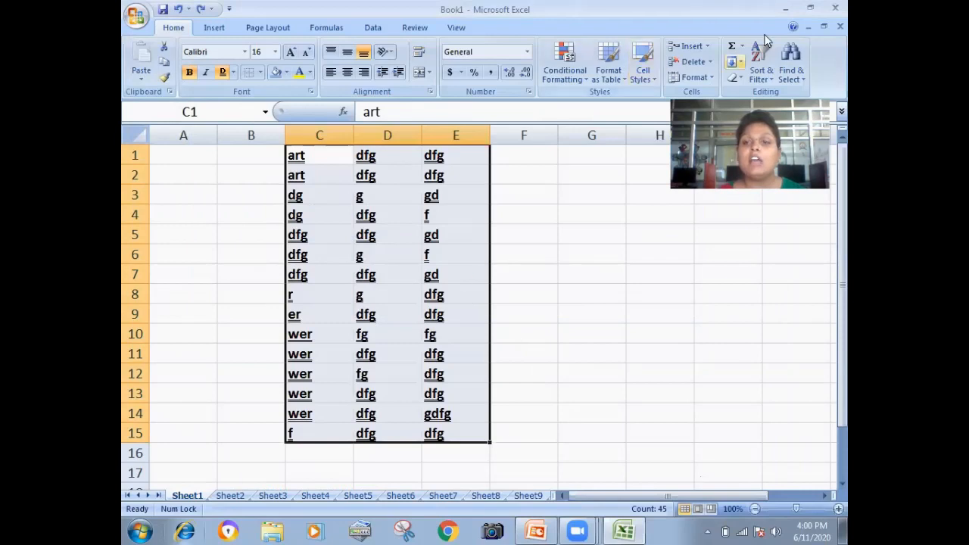
Close Book1 without saving and restart Excel with a new blank workbook
left_click(835, 7)
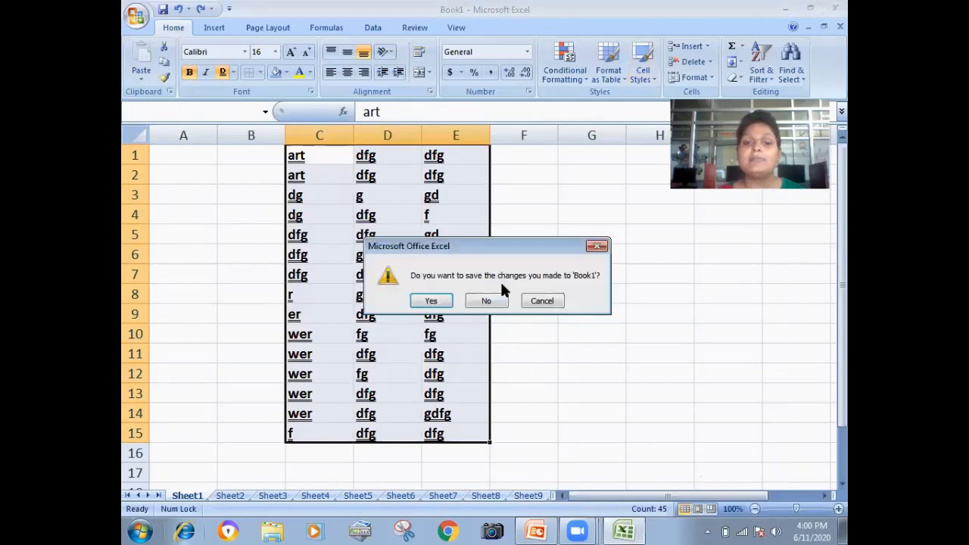
left_click(499, 301)
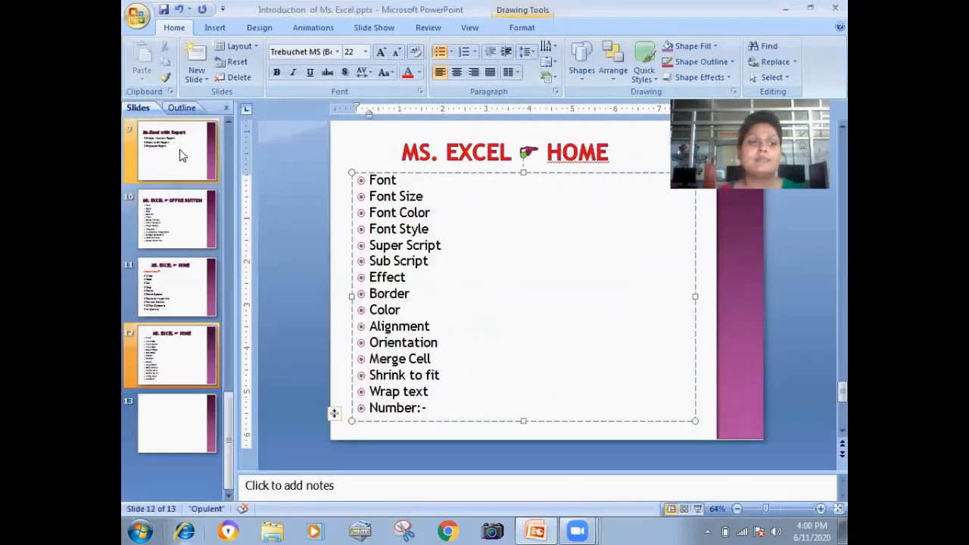
left_click(141, 530)
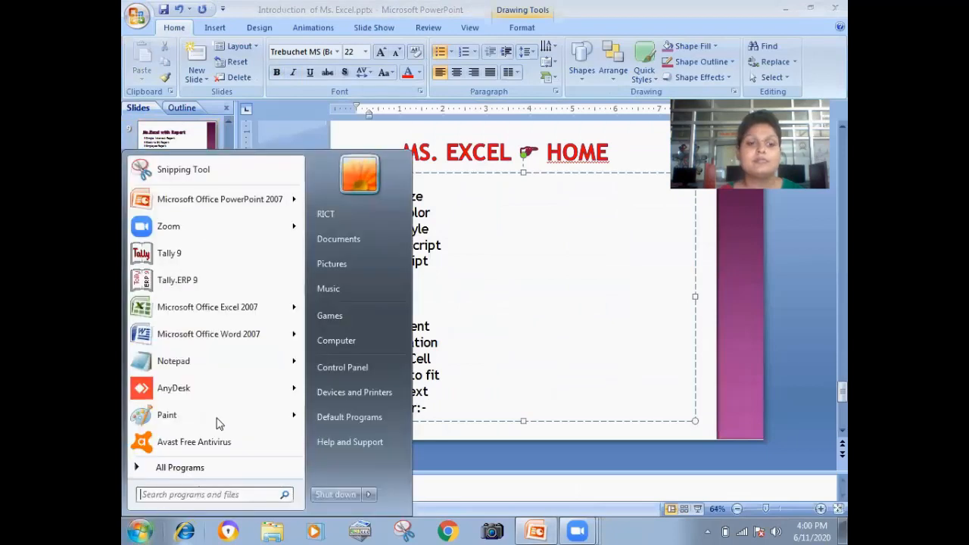
left_click(267, 308)
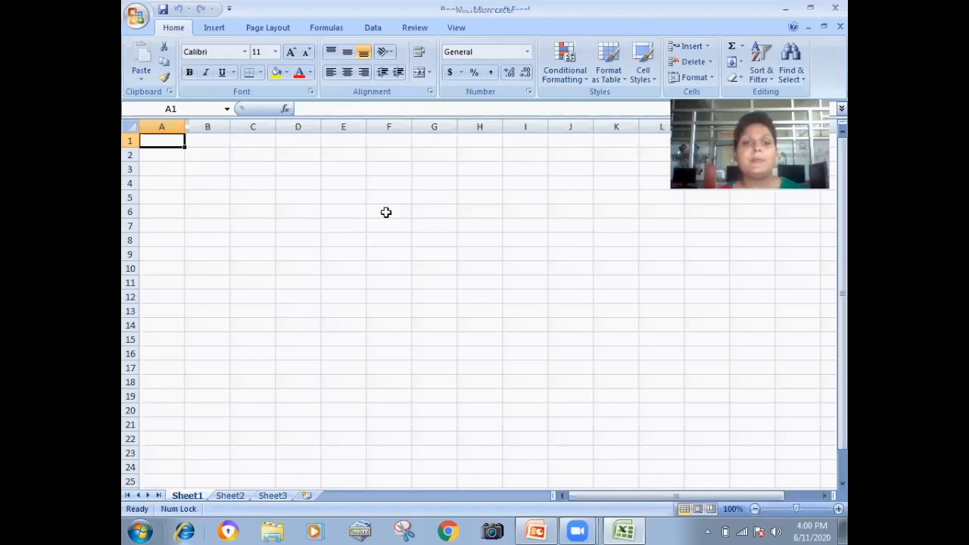
Enter art, er, dfg, dfg, sdf, we, wer, 35, 45, 456, 567, 567, 56, 34, 34, 456, 456 down D2:D18 and 456 in E18
left_click(360, 180)
left_click(311, 147)
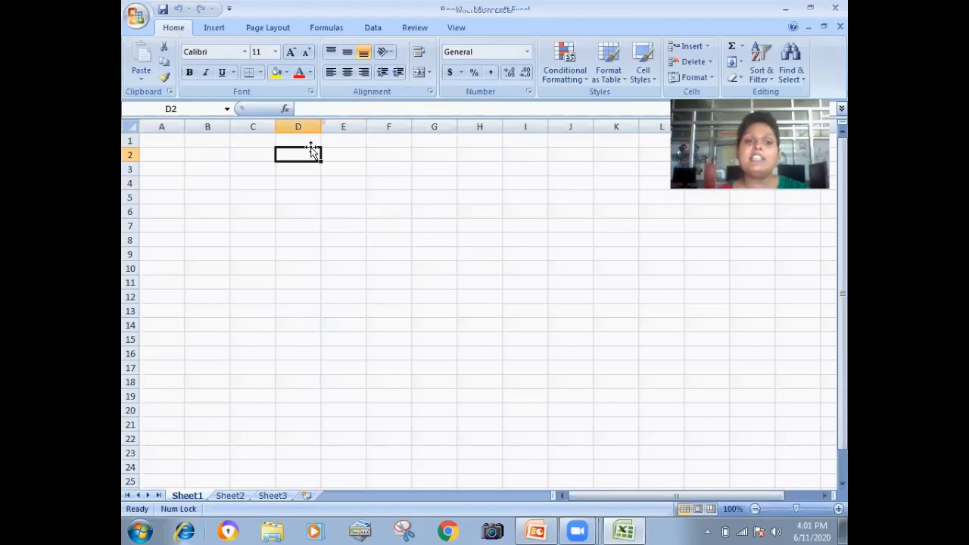
type("art")
key("Return")
type("er")
key("Return")
type("dfg")
key("Return")
type("dfg")
key("Return")
type("sdf")
key("Return")
type("we")
key("Return")
type("wer")
key("Return")
type("35")
key("Return")
type("45")
key("Return")
type("456")
key("Return")
type("567 567")
key("Return")
type("56")
key("Return")
type("34")
key("Return")
type("34")
key("Return")
type("456 456\t456")
Fill column E upward from E17 with 4, 56, 4, 5, 45, 64, 5, 6, 456, a blank E8, 456, 456, 456, 4, 6, 45, 456456
key("shift+Return")
type("4")
key("shift+Return")
type("56")
key("shift+Return")
key("4")
key("shift+Return")
key("5")
key("shift+Return")
key("4")
key("5")
key("shift+Return")
key("6")
key("4")
key("shift+Return")
key("5")
key("shift+Return")
key("6")
key("shift+Return")
key("4")
key("5")
key("6")
key("shift+Return")
key("shift+Return")
key("4")
key("5")
key("6")
key("shift+Return")
key("4")
key("5")
key("6")
key("shift+Return")
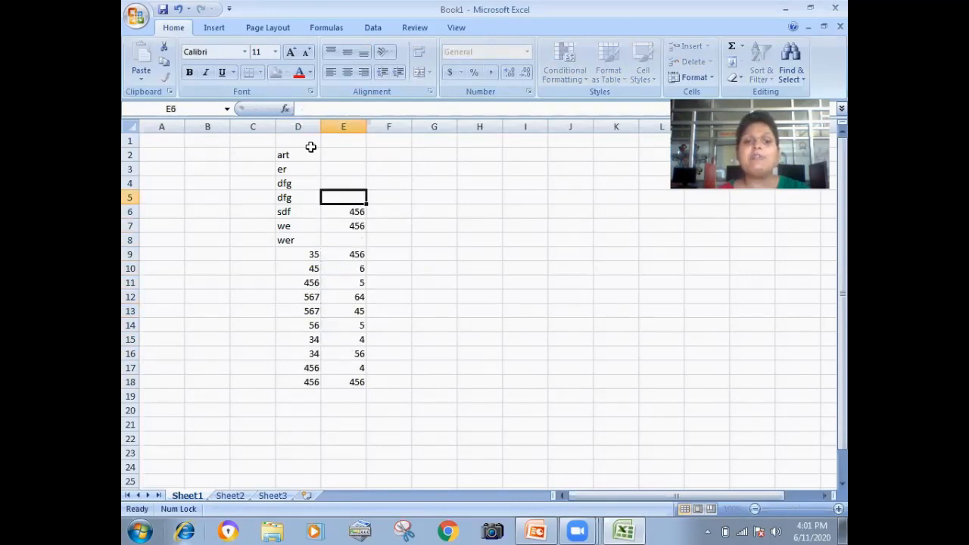
key("4")
key("5")
key("6")
key("shift+Return")
key("4")
key("shift+Return")
key("6")
key("shift+Return")
key("4")
key("5")
key("shift+Return")
type("456")
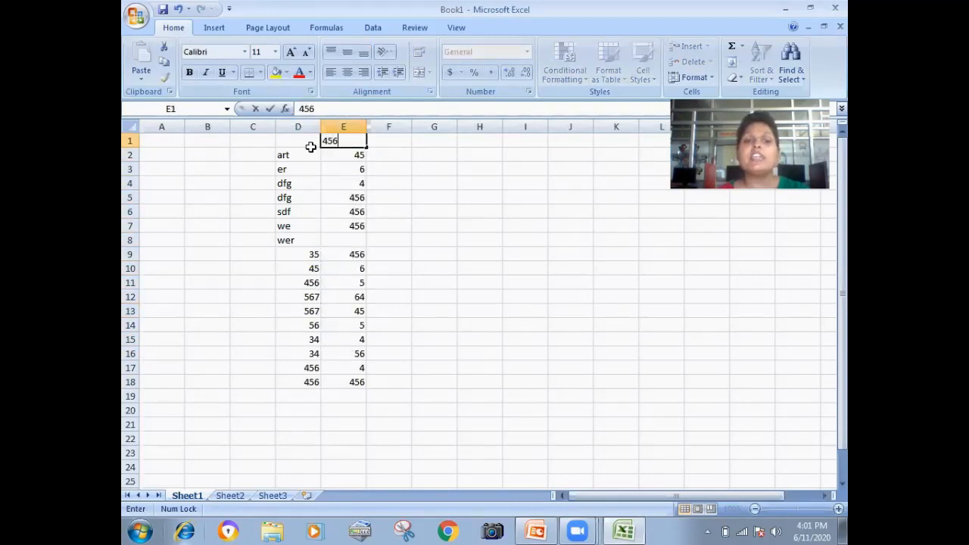
type("456")
Fill F1:F18 downward with 456, 45, blank, 45, blank, 4, 5, 6, 45, 6, 45, 6, 45, 6, 45, 645, 645, 6456
key("Tab")
type("456")
key("Return")
type("45")
key("Return")
key("Return")
key("4")
key("5")
key("Return")
key("Return")
key("4")
key("Return")
key("5")
key("Return")
key("6")
key("Return")
key("4")
key("5")
key("Return")
key("6")
key("Return")
key("4")
key("5")
key("Return")
key("6")
key("Return")
key("4")
key("5")
key("Return")
key("6")
key("Return")
type("45")
key("Return")
type("645")
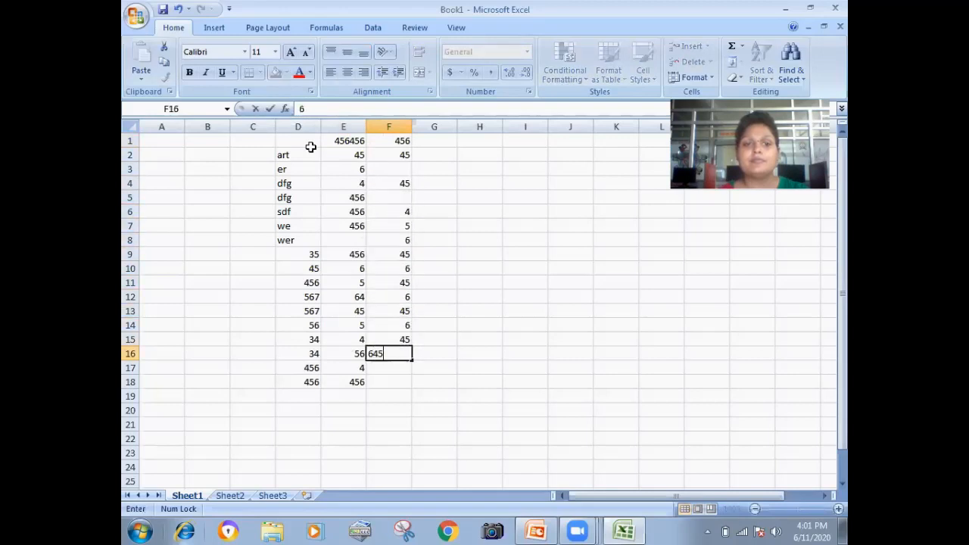
key("Return")
type("645")
key("Return")
type("6456")
Fill G18:G1 upward with 456, 456, 456, blank, 456, 456, blank, 456, 456, 456, 4, 56, 456, 456, blank, 456, 4, 6
key("Tab")
type("456")
key("Up")
key("4")
key("5")
key("6")
key("Up")
type("456")
key("Up")
key("Up")
type("456")
key("Up")
type("456")
key("Up")
key("Up")
key("4")
key("5")
key("6")
key("Up")
type("456")
key("Up")
key("4")
key("5")
key("6")
key("Up")
key("4")
key("Up")
key("5")
key("6")
key("Up")
type("456")
key("Up")
type("456")
key("Up")
key("Up")
type("456")
key("Up")
key("4")
key("Up")
type("6")
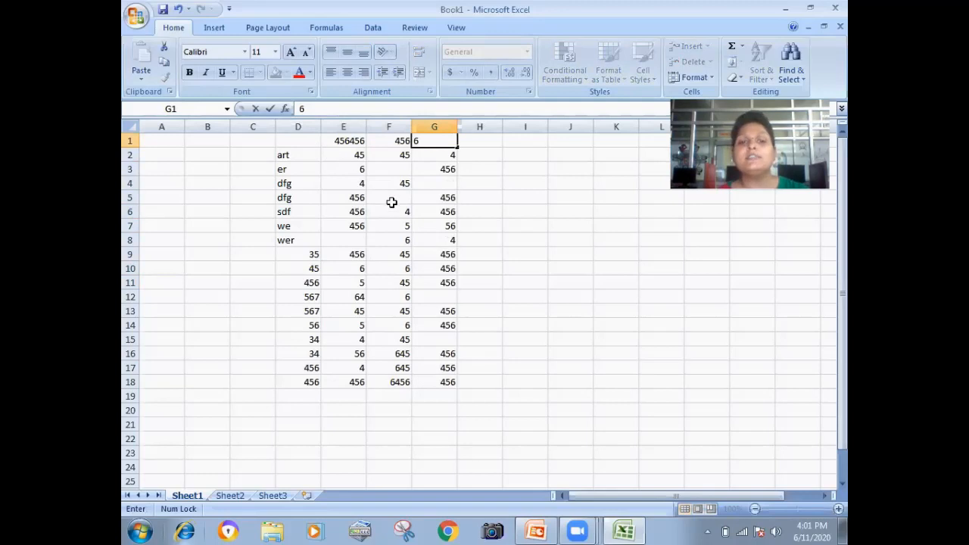
left_click(566, 208)
Merge and center E2:G11 into a single cell, accepting that only the upper-left value is kept
left_click_drag(327, 148, 442, 281)
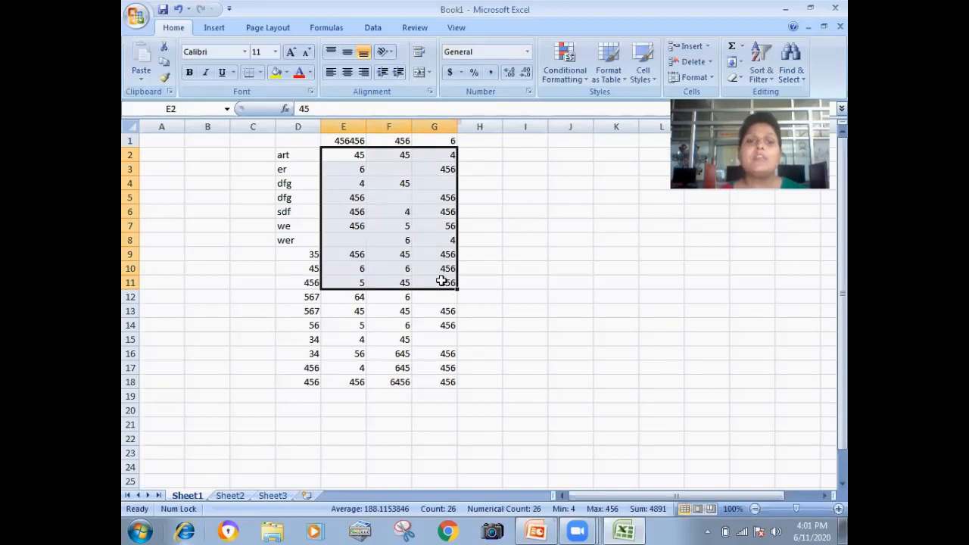
left_click(429, 72)
left_click(429, 87)
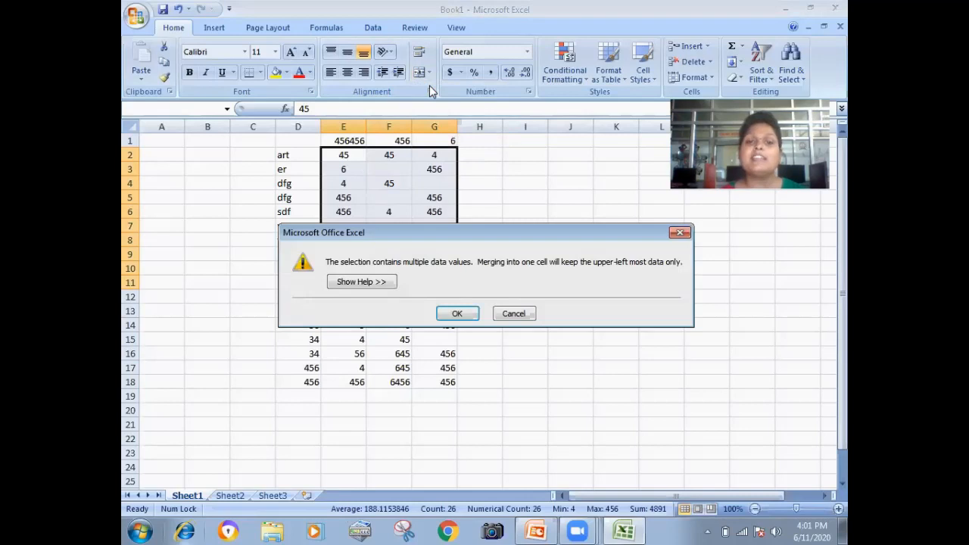
left_click(458, 314)
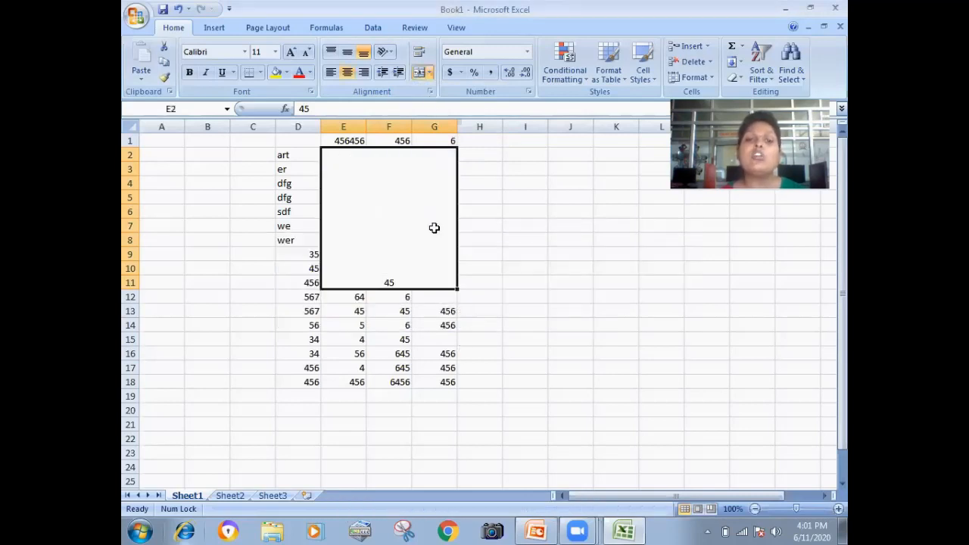
left_click(429, 72)
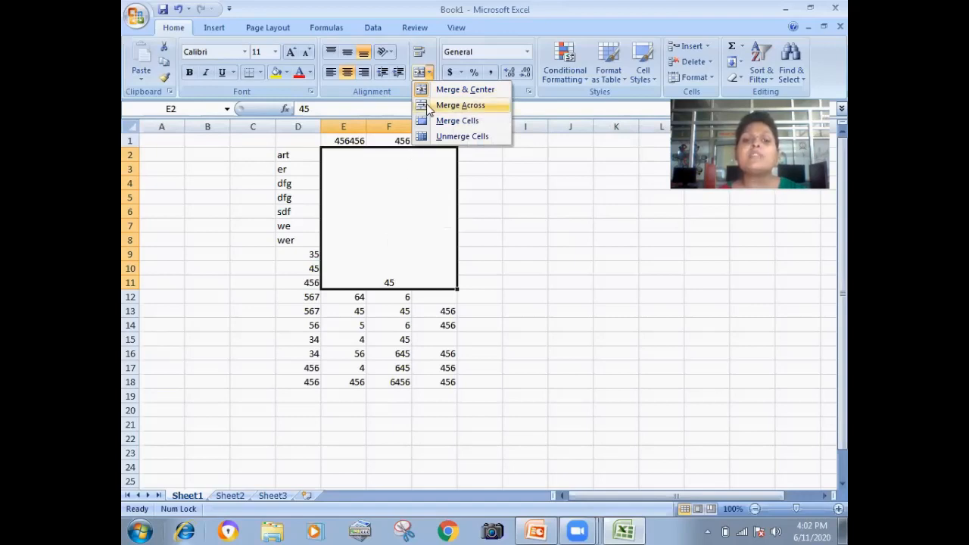
left_click(523, 253)
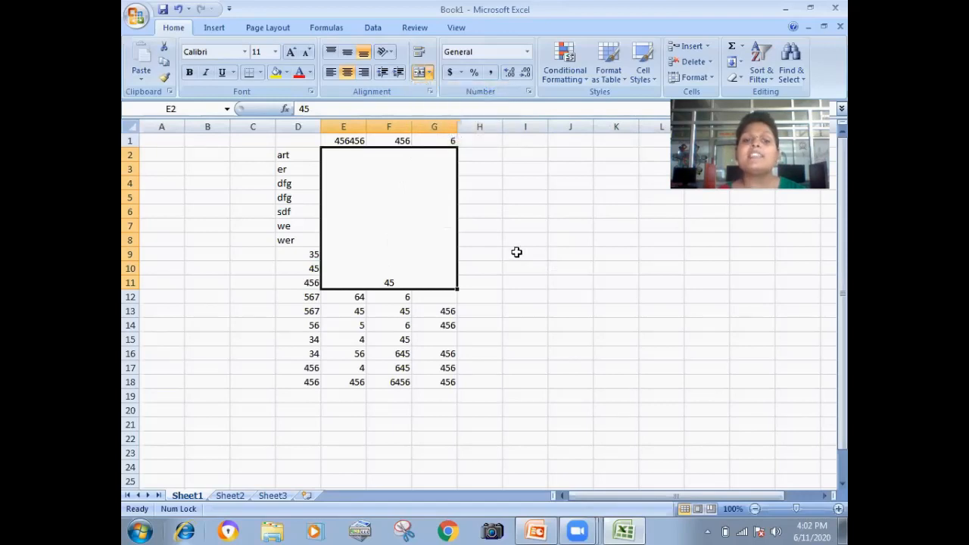
left_click(512, 253)
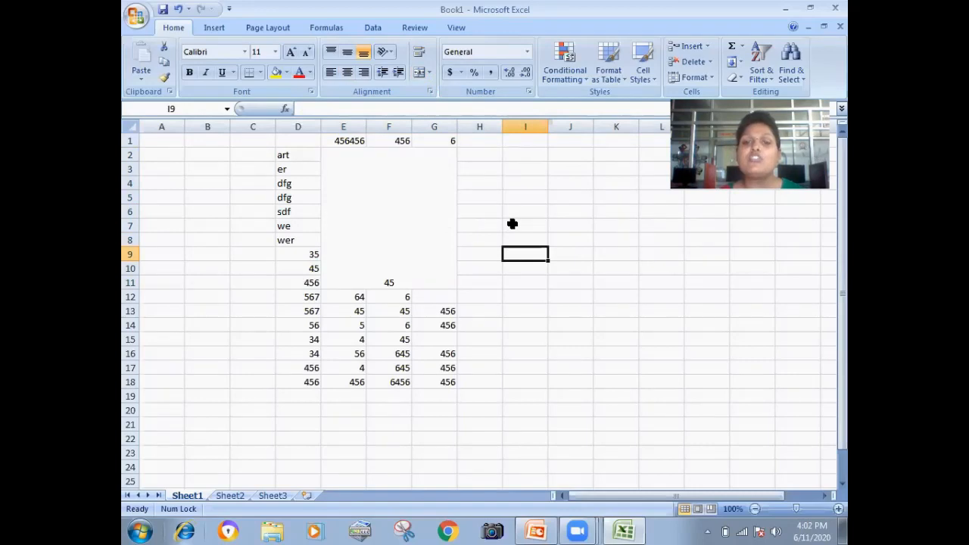
Apply Merge Across to A3:D14 so each row becomes one merged cell
left_click_drag(167, 168, 288, 318)
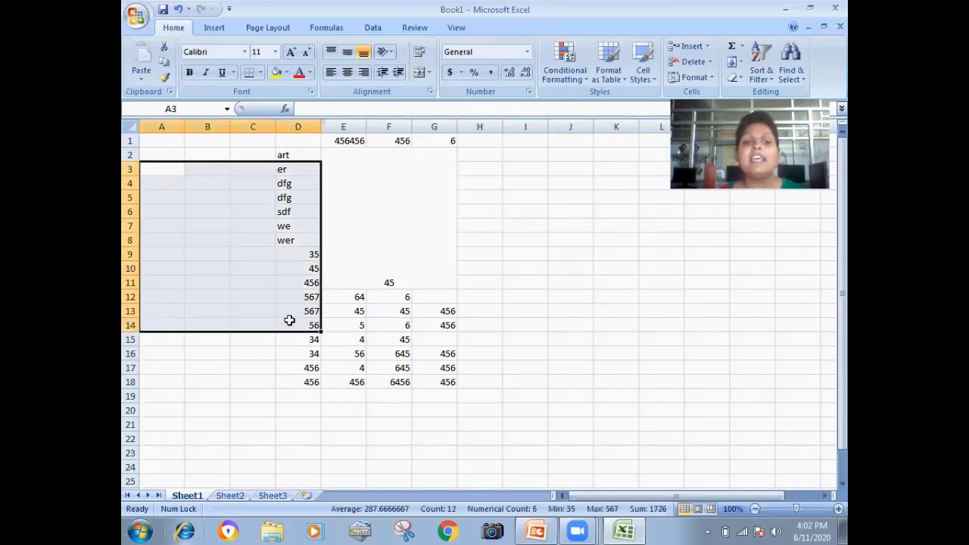
left_click(430, 72)
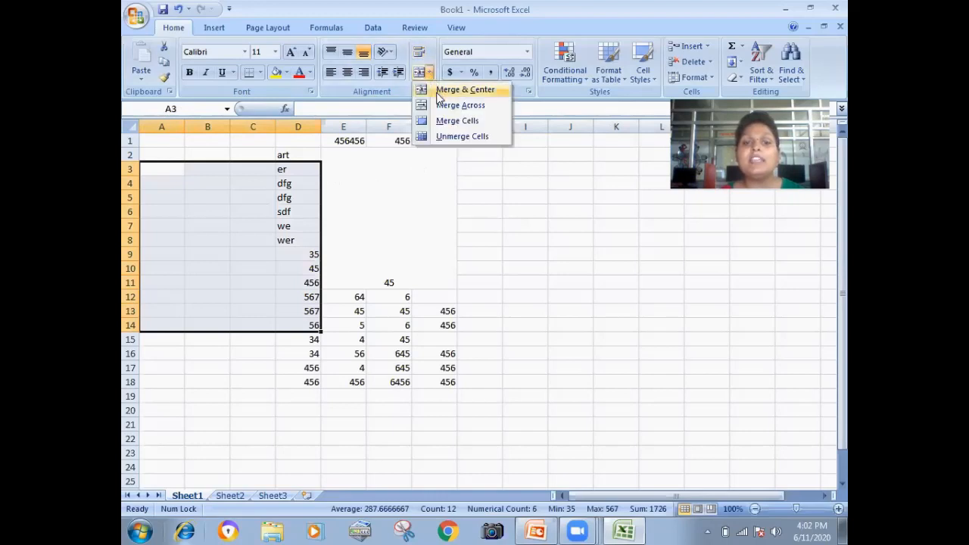
left_click(442, 105)
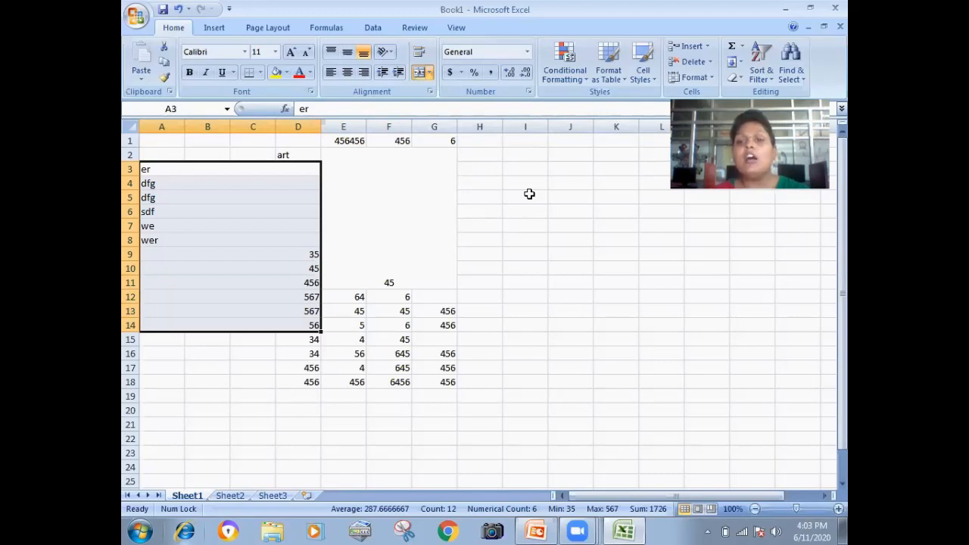
left_click(554, 194)
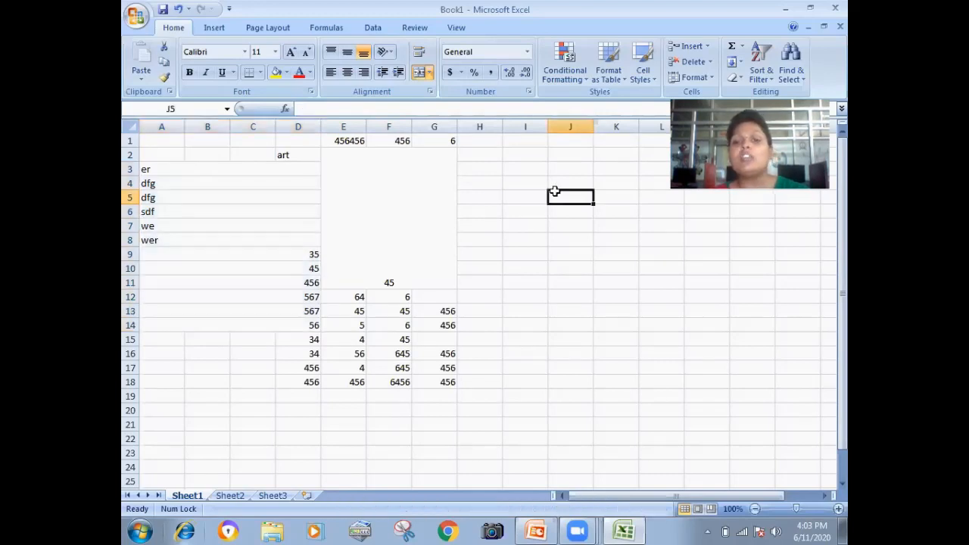
Merge and center I3:I12, and fill the merged cell across through column M
left_click_drag(504, 189, 657, 190)
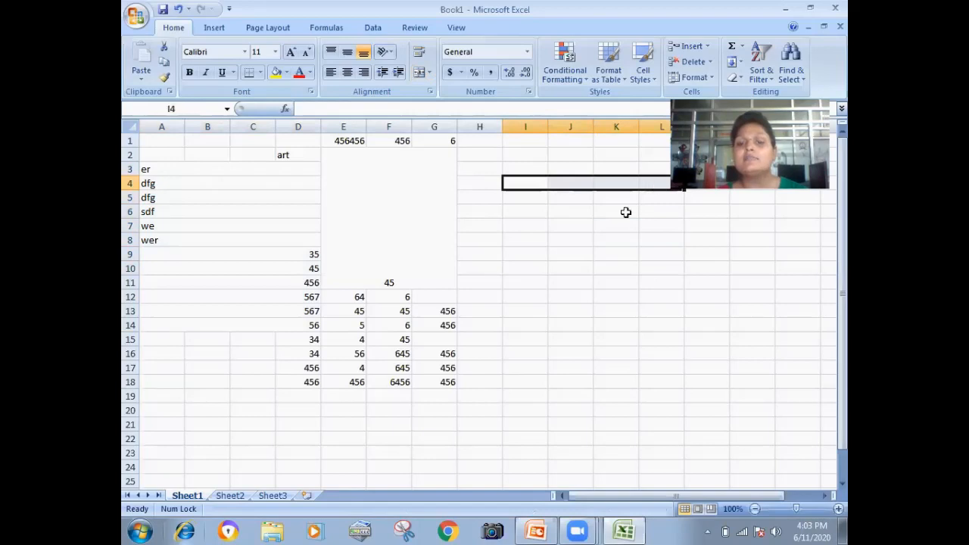
left_click(533, 170)
left_click(530, 236)
left_click_drag(522, 172, 524, 302)
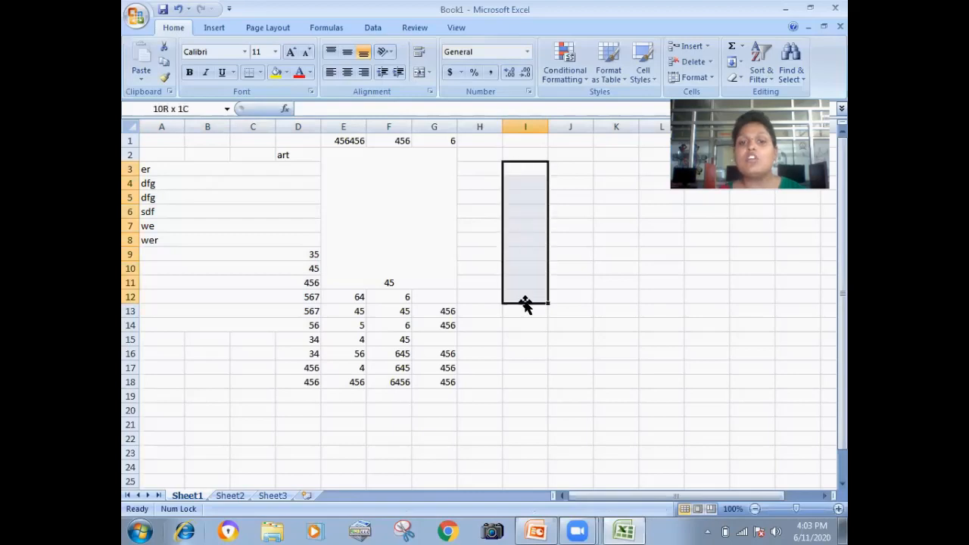
left_click(419, 75)
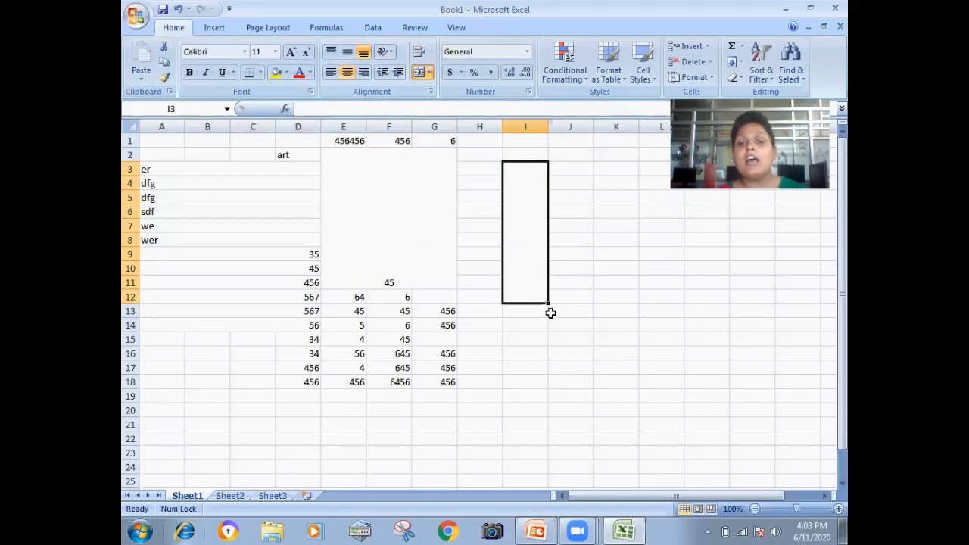
left_click_drag(552, 303, 736, 303)
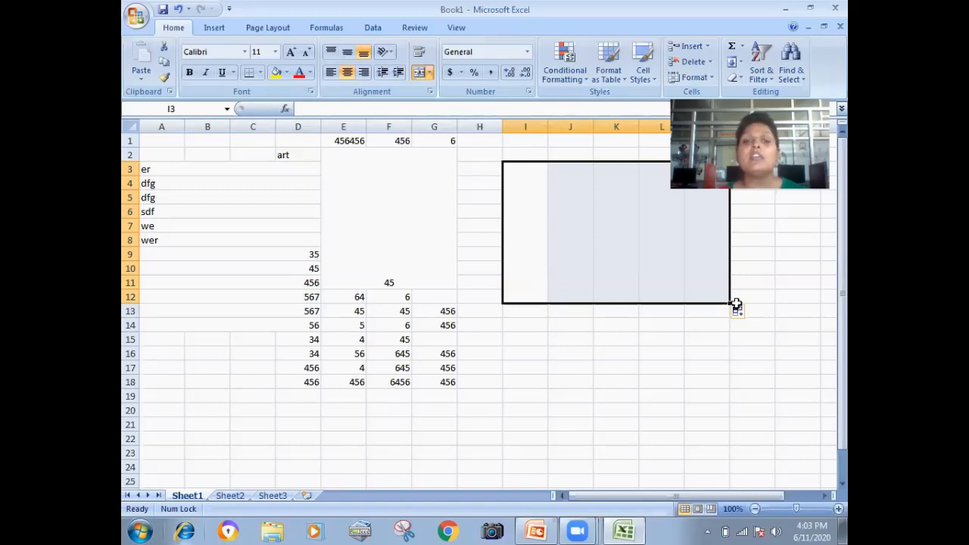
Unmerge the filled block of merged cells in I3:M12
left_click(432, 73)
left_click(451, 136)
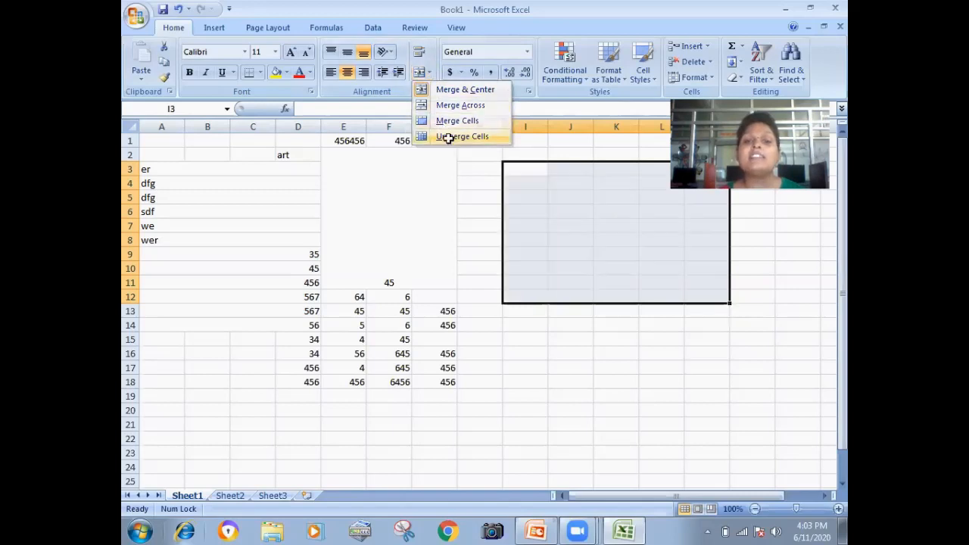
left_click(568, 223)
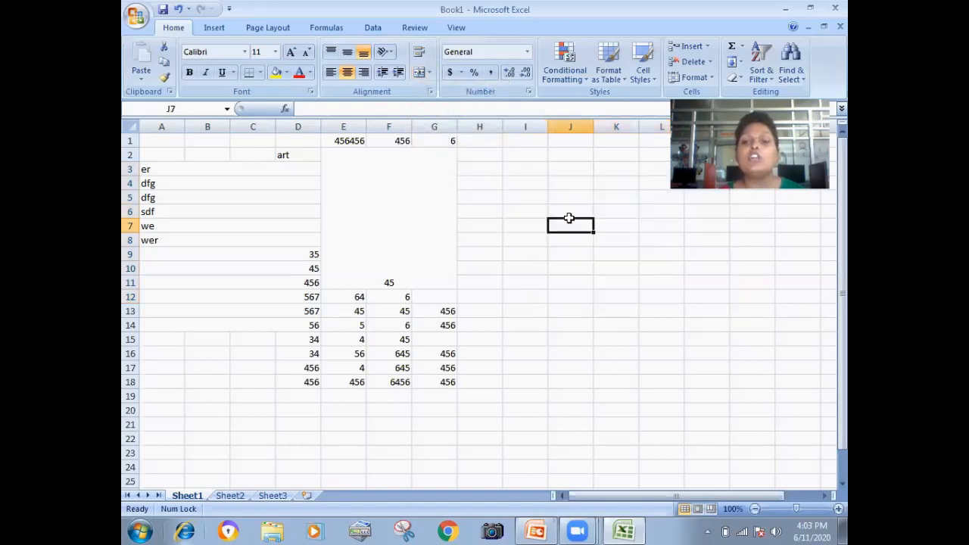
Unmerge the large merged cell E2:G11 and the row-merged cells in A3:D14
left_click(350, 172)
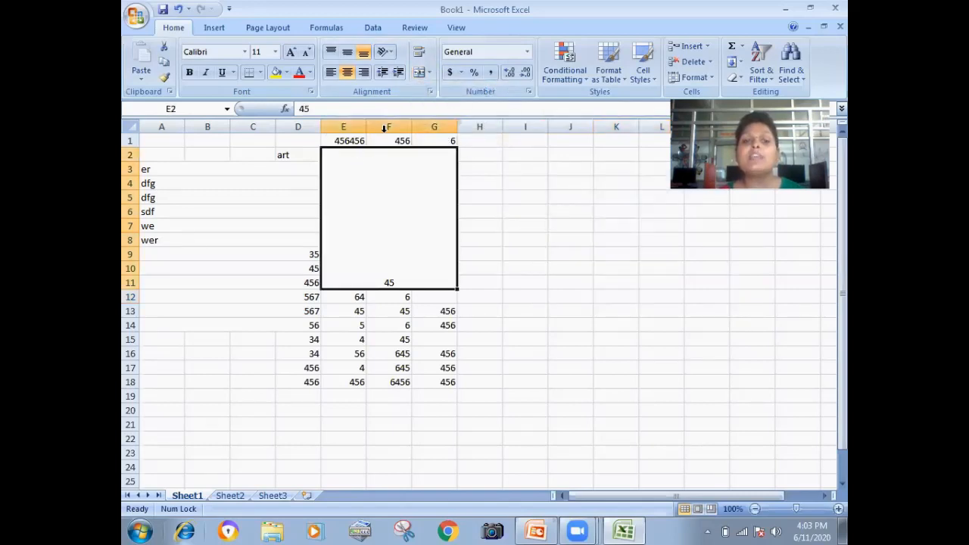
left_click(429, 75)
left_click(436, 137)
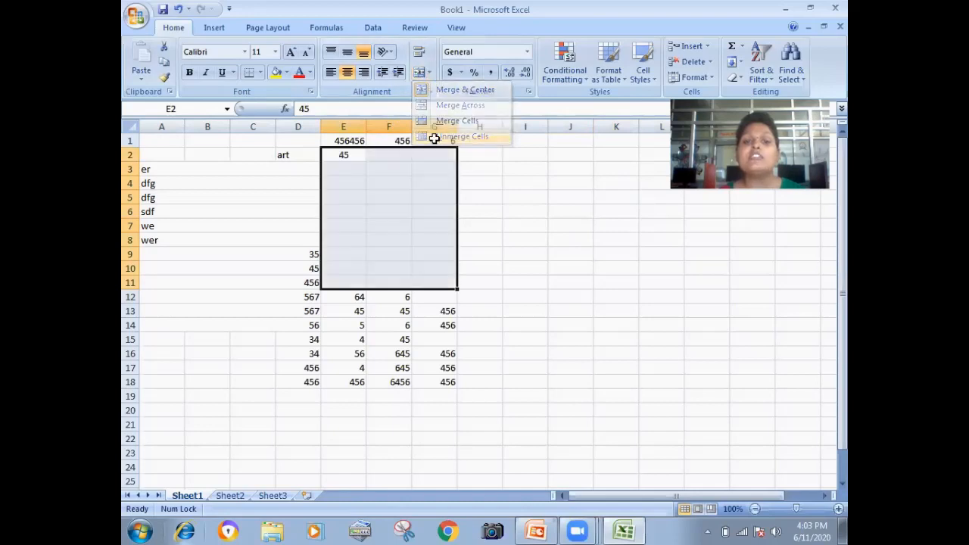
left_click_drag(220, 167, 227, 326)
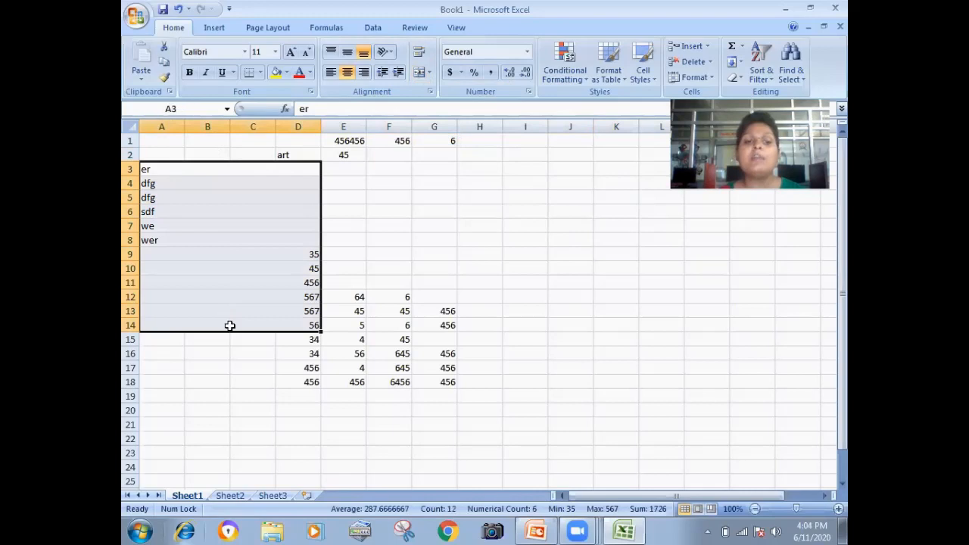
left_click(429, 73)
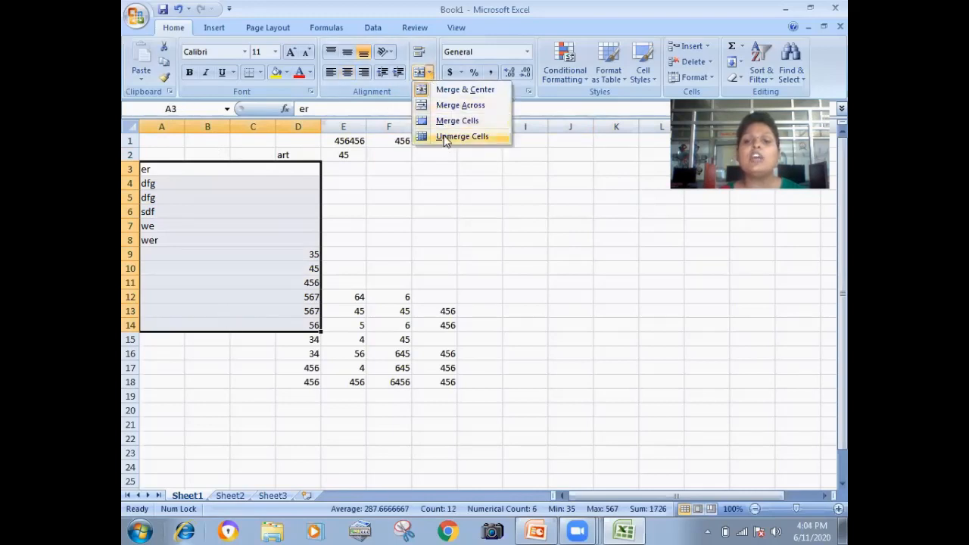
left_click(446, 138)
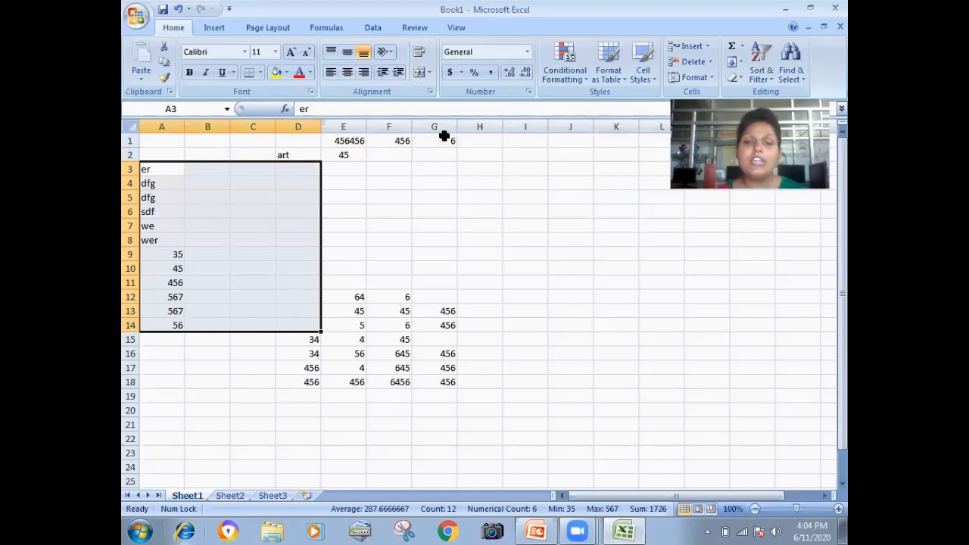
Review the text control options in the alignment settings for A3:D14, leaving them unchanged
left_click(430, 91)
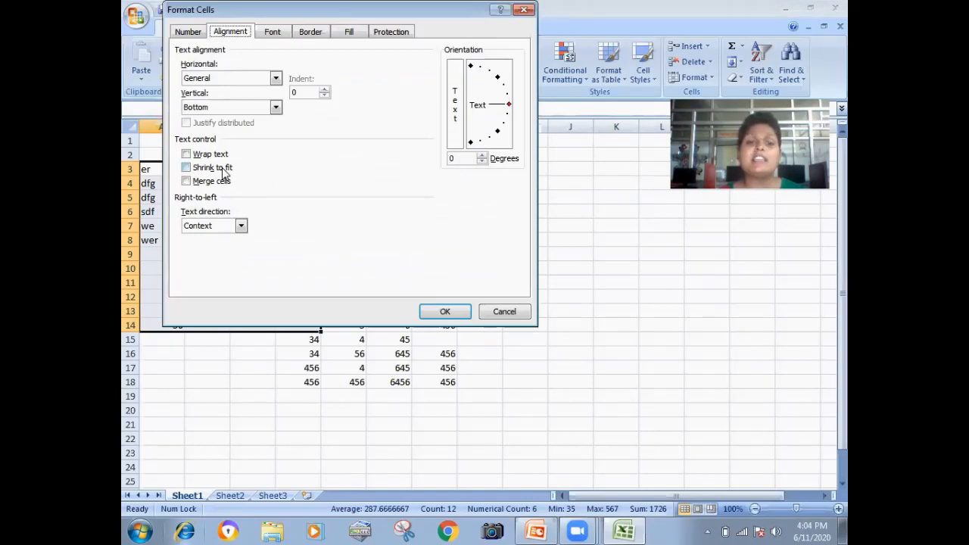
left_click(445, 312)
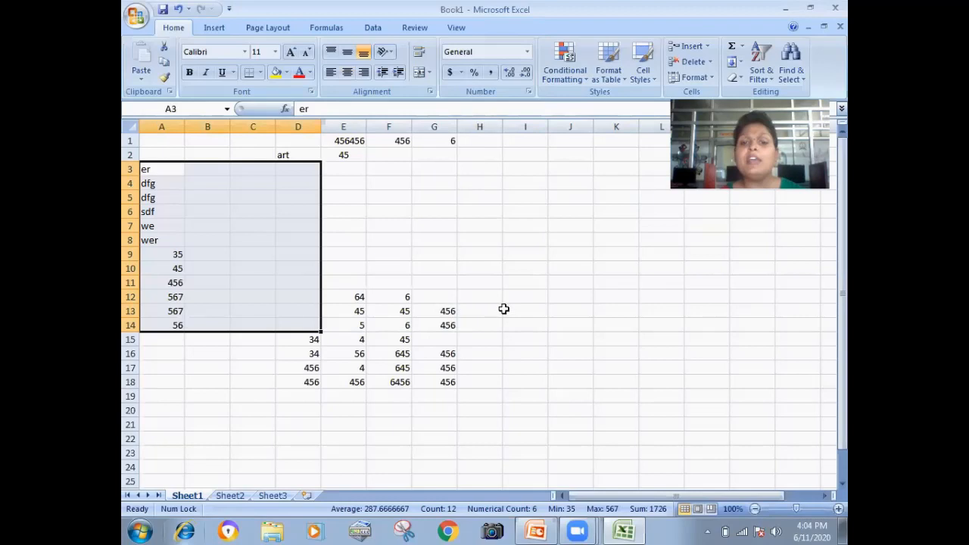
left_click(467, 237)
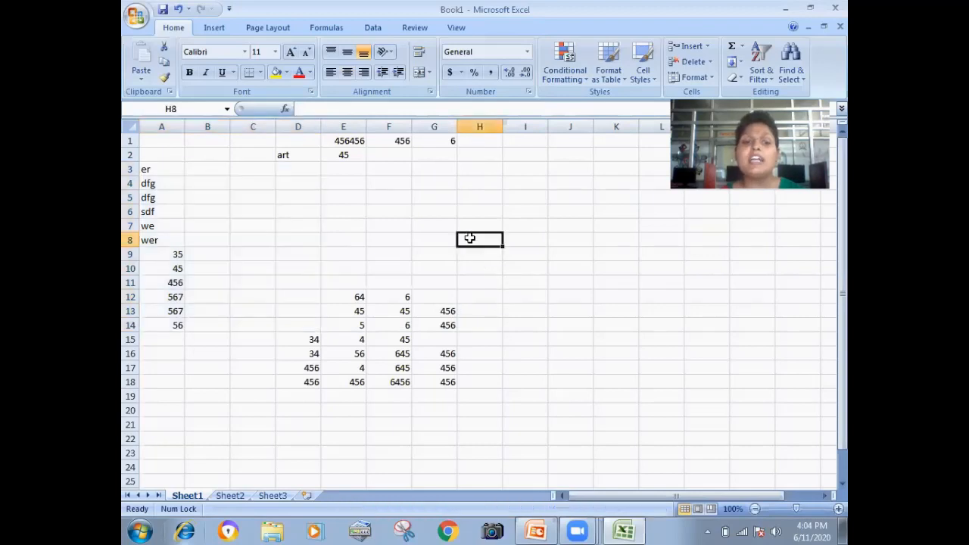
Enter the long text "fdhffg hd gdh gfdhg fhddg fdghhgjhjhdjhdjkf" in F5 and left-align cell I8
left_click(390, 194)
type("fdhffg hd gdh gfdhg fhddg fdghhgjhjhdjhdjkf")
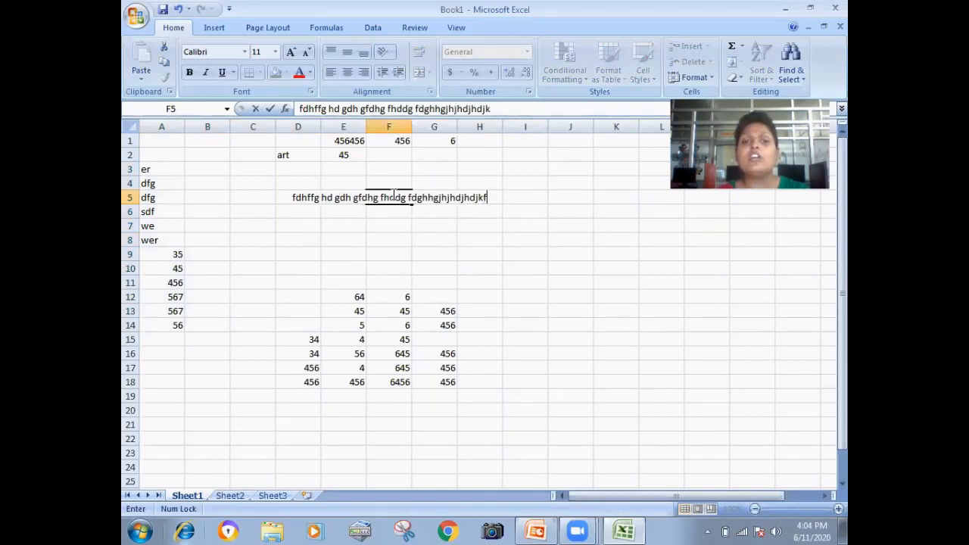
left_click(512, 241)
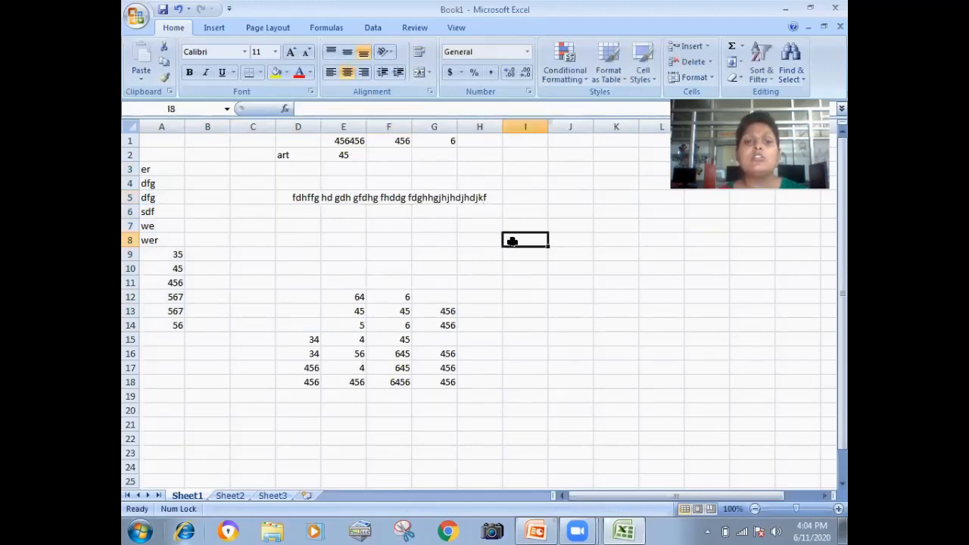
left_click(330, 74)
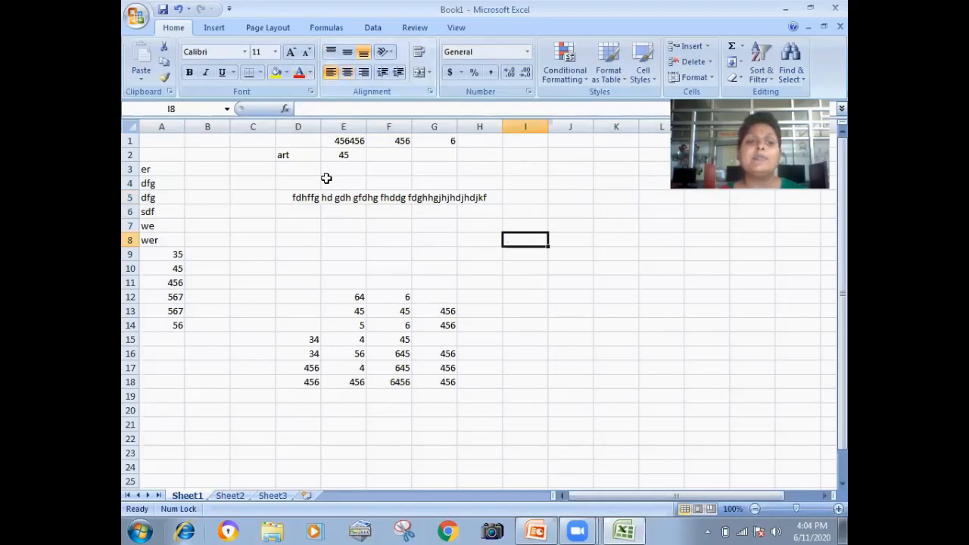
Turn on Shrink to fit for cell H5 in the alignment settings
left_click(450, 198)
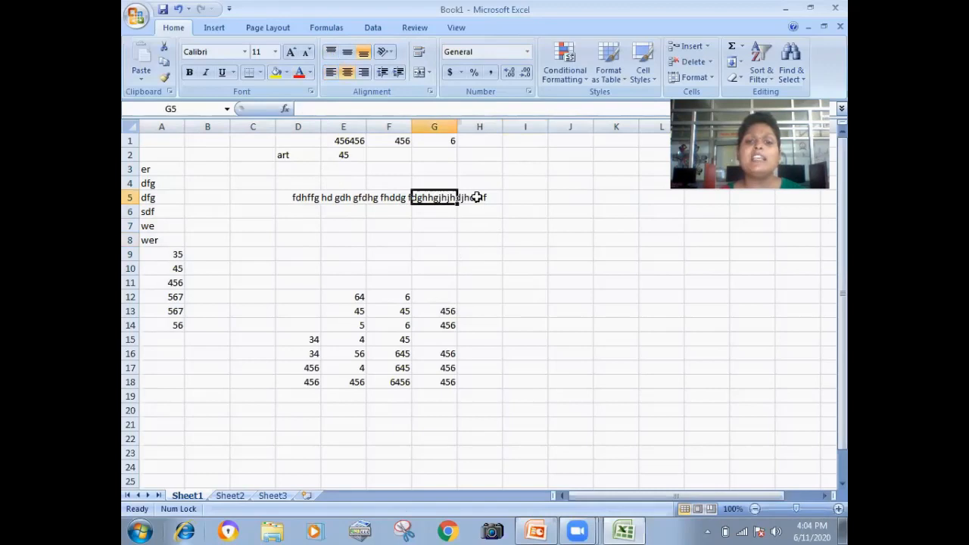
left_click(475, 197)
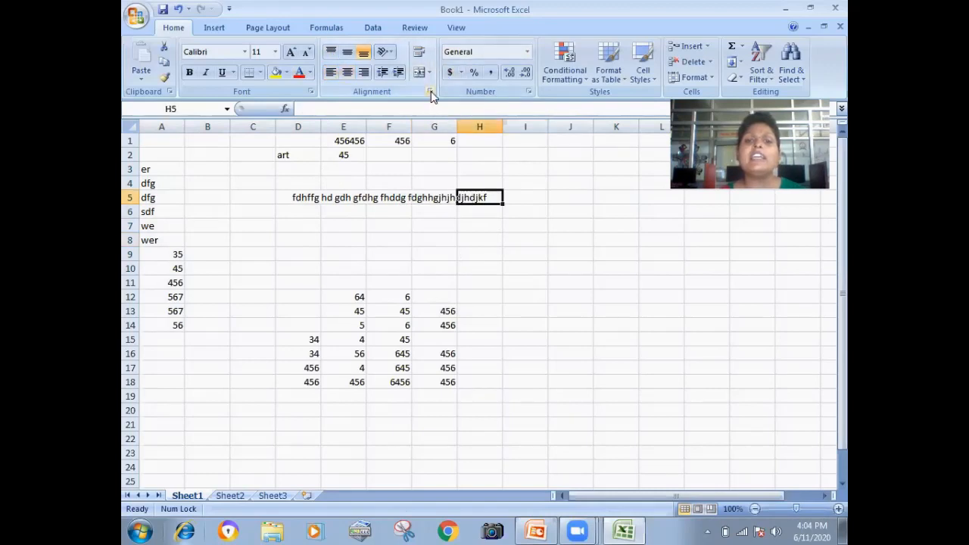
left_click(429, 91)
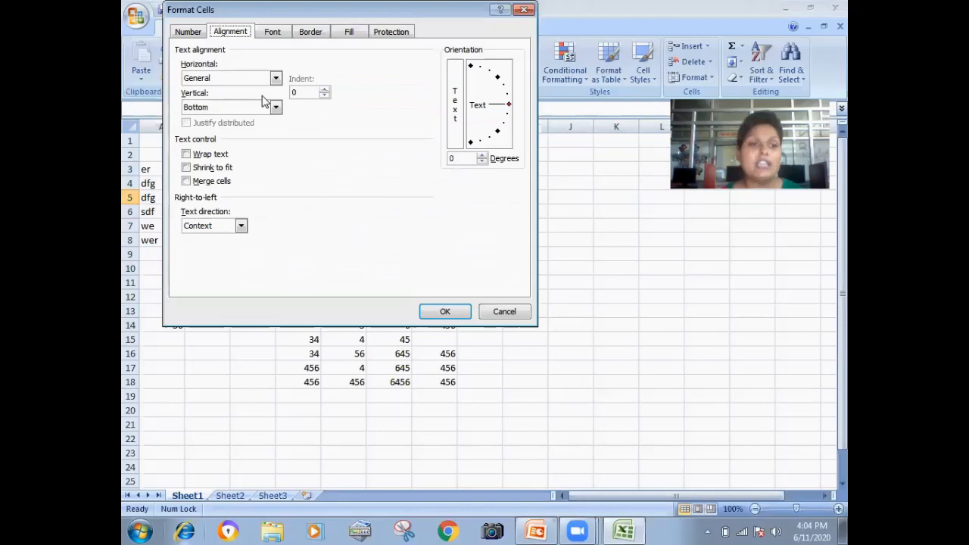
left_click(212, 170)
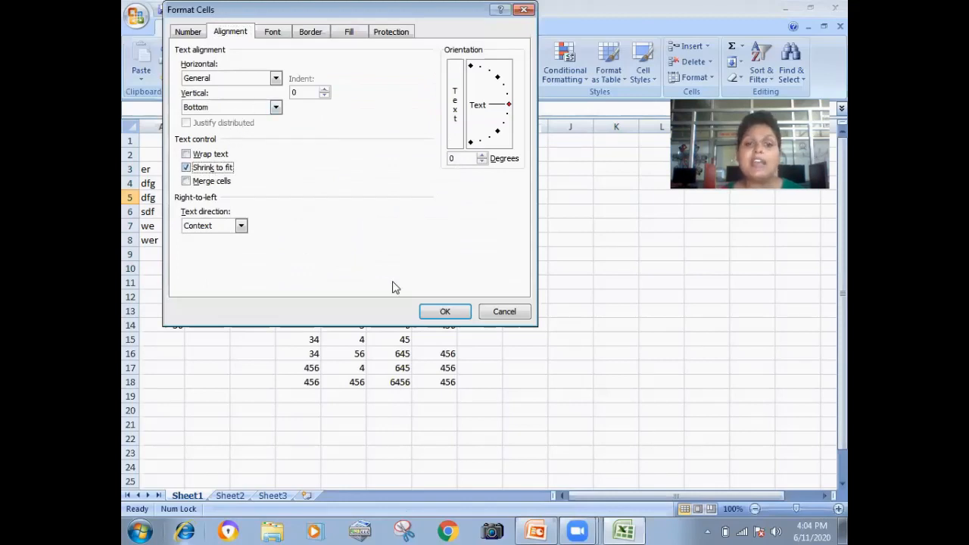
left_click(428, 311)
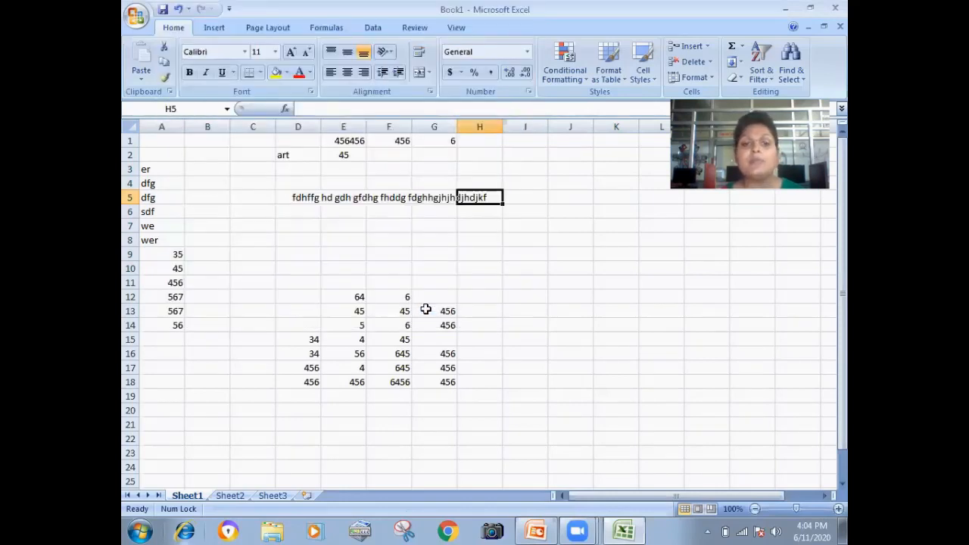
left_click(420, 197)
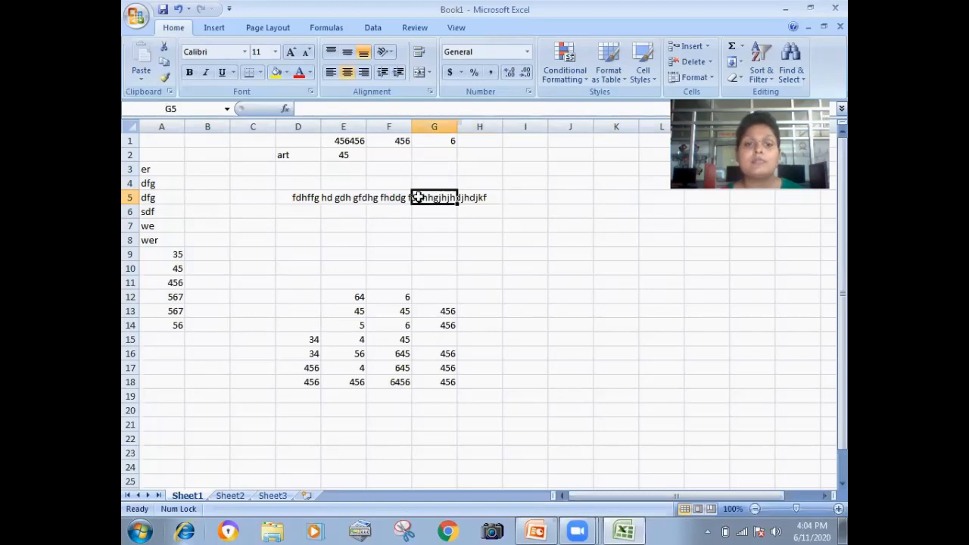
Turn on Shrink to fit for the long text in cell F5 in the alignment settings
left_click(383, 197)
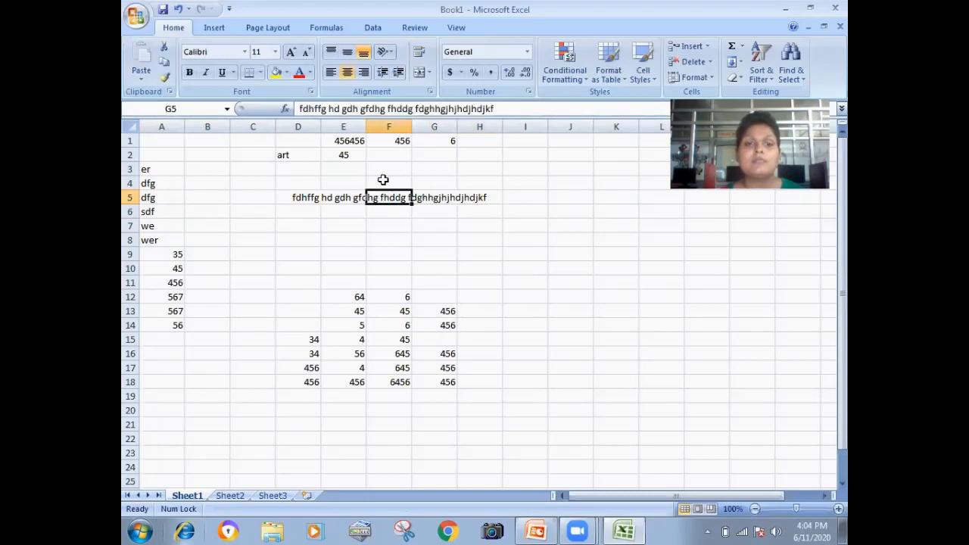
left_click(429, 92)
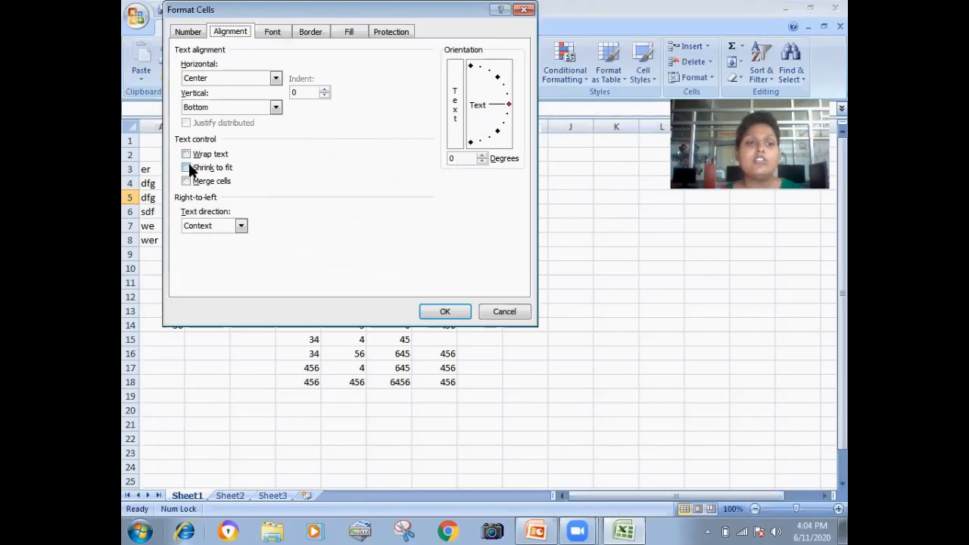
left_click(193, 169)
left_click(428, 313)
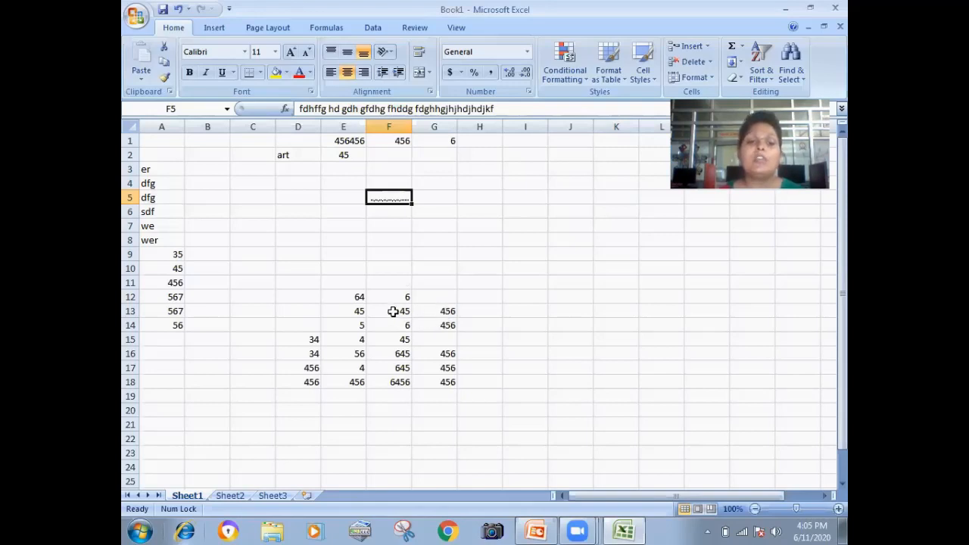
Review the horizontal and vertical text alignment options for cell E12 without changing them
left_click(390, 311)
left_click(348, 296)
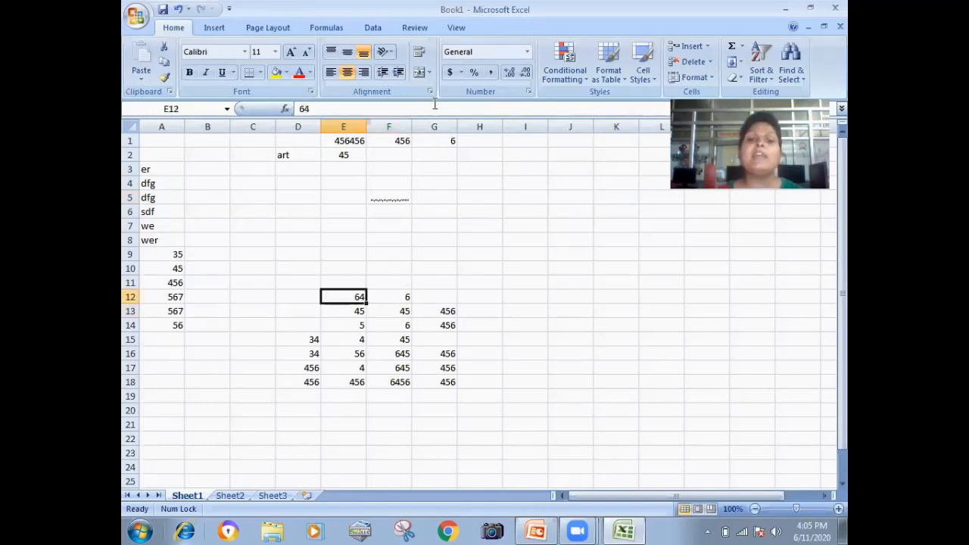
left_click(429, 91)
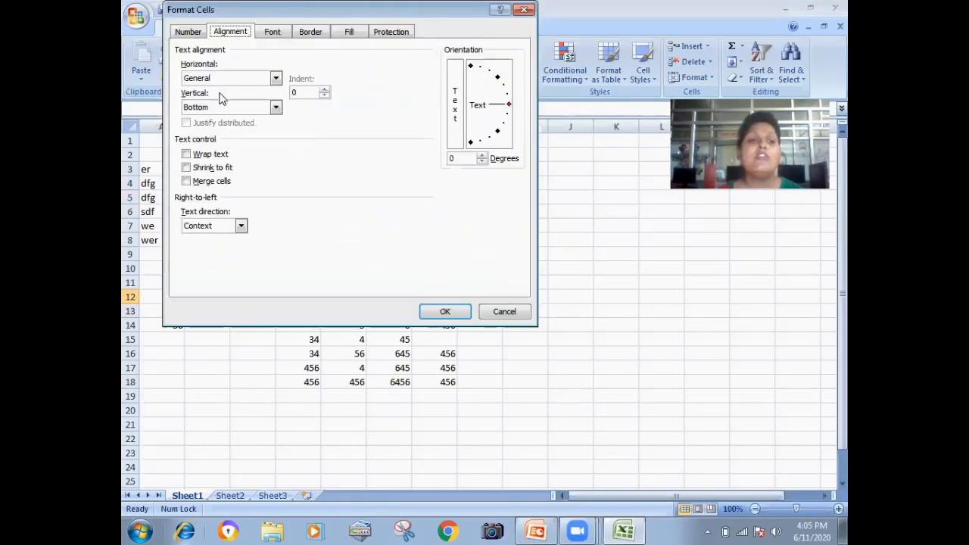
left_click(277, 79)
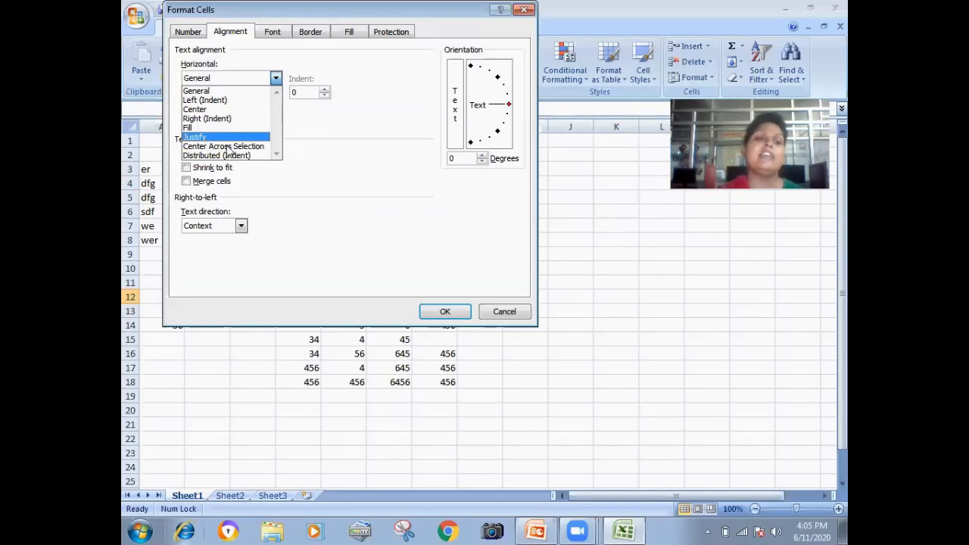
left_click(284, 177)
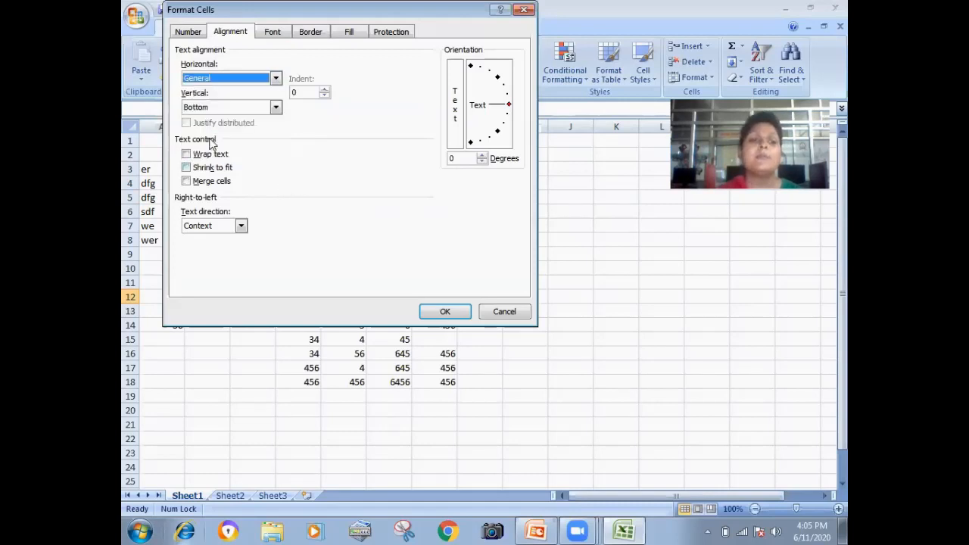
left_click(206, 110)
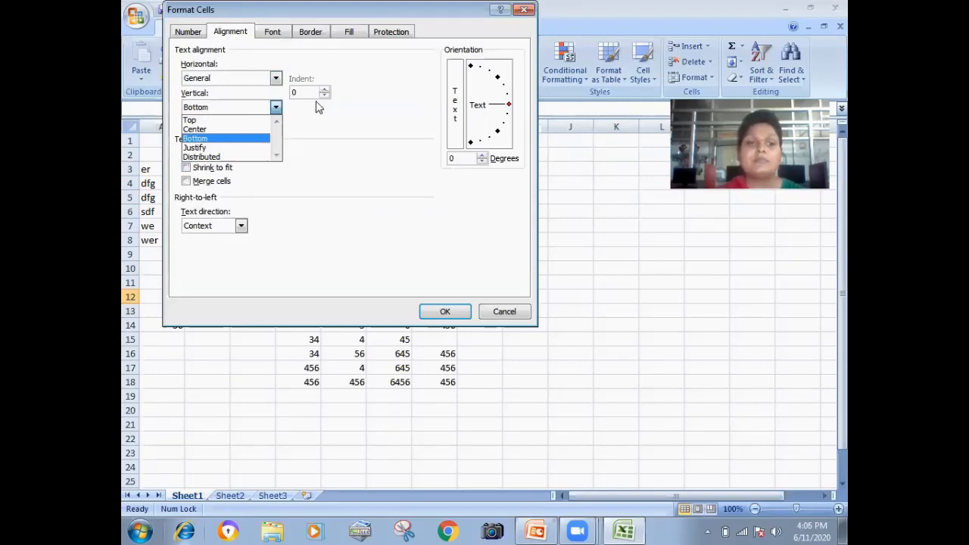
left_click(445, 314)
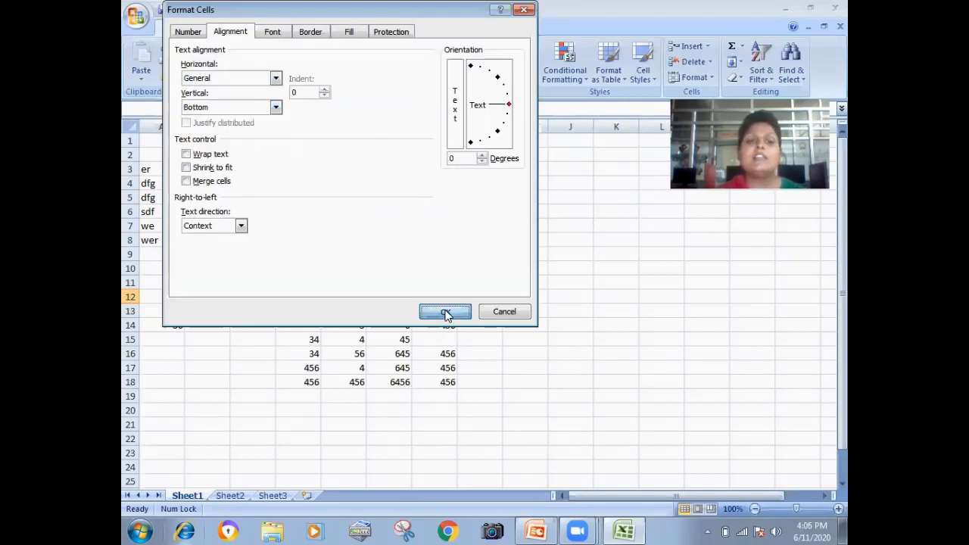
left_click(522, 297)
Turn off Shrink to fit for cells F5 and H5 in the alignment settings
left_click(393, 199)
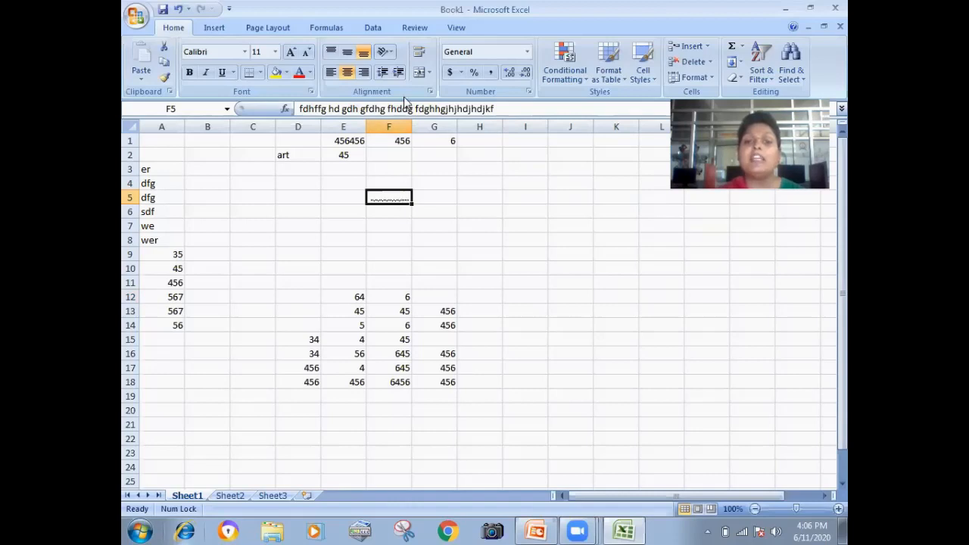
left_click(429, 92)
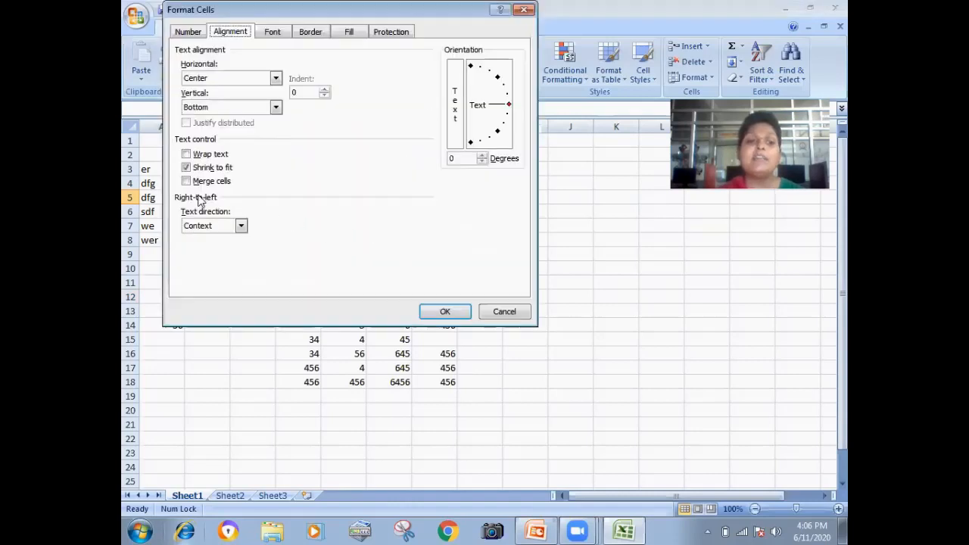
left_click(200, 170)
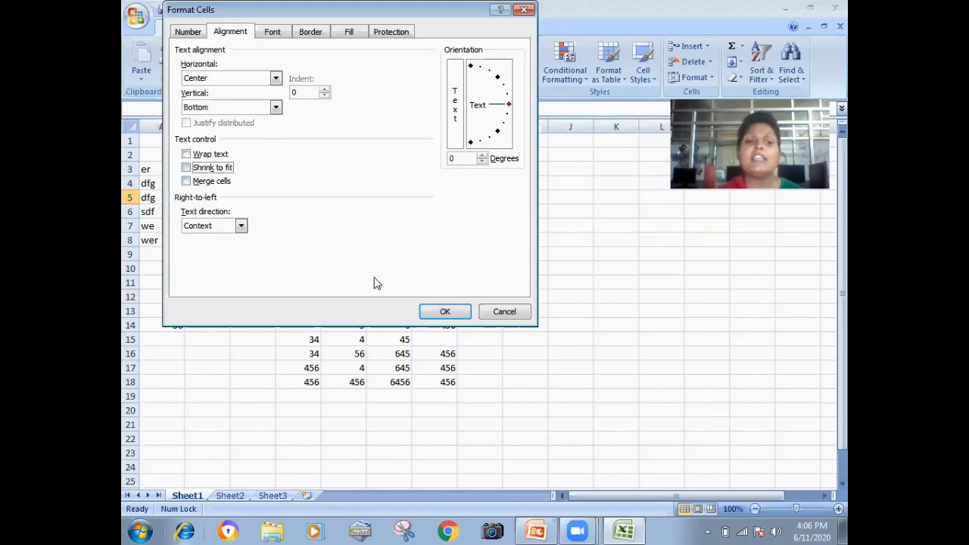
left_click(445, 313)
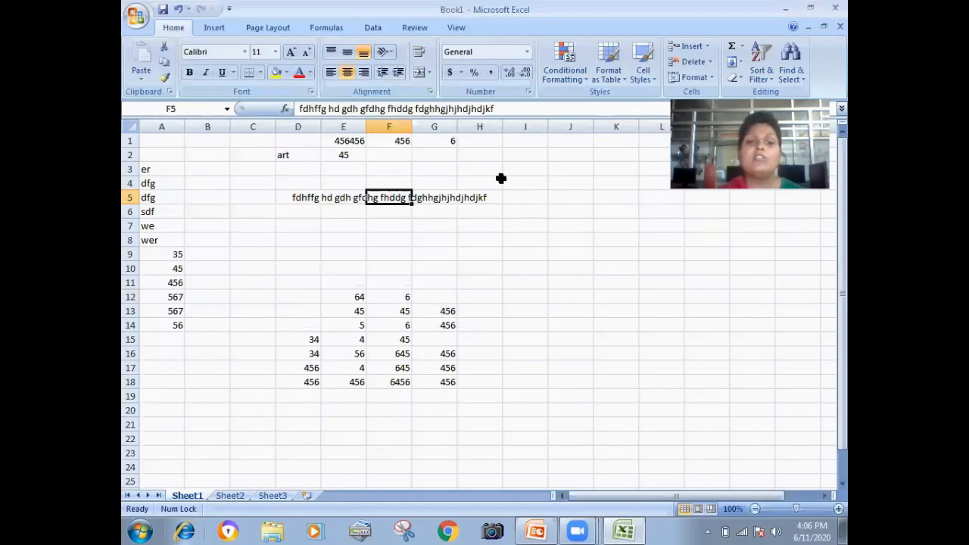
left_click(487, 198)
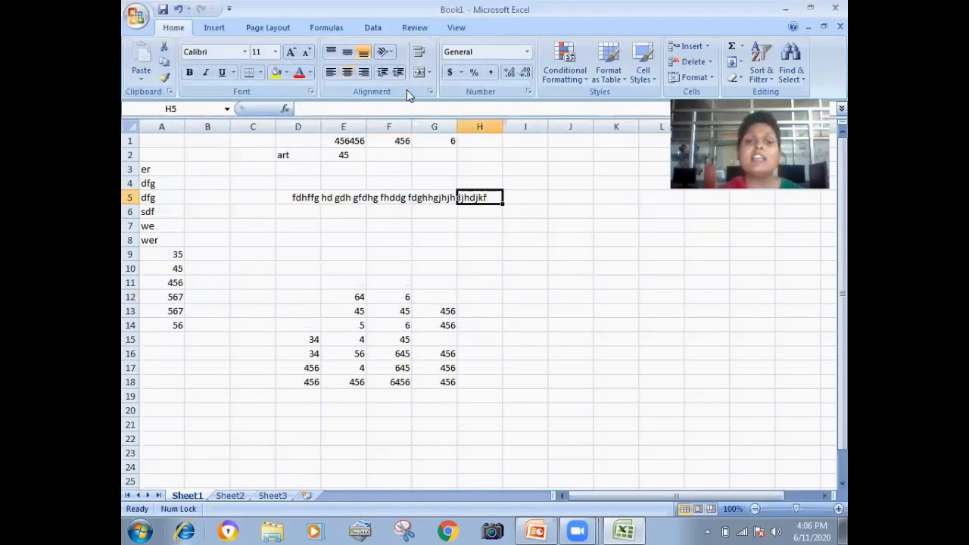
left_click(430, 92)
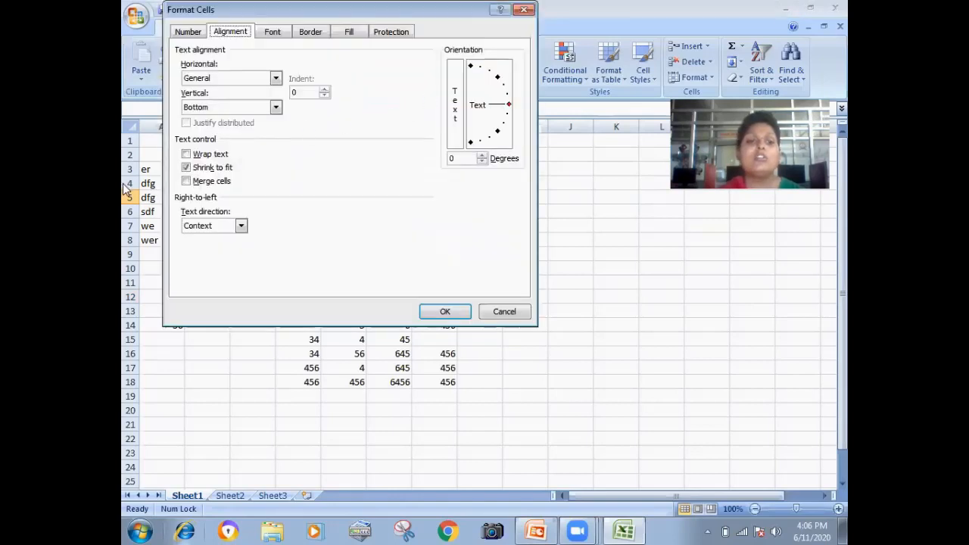
left_click(187, 169)
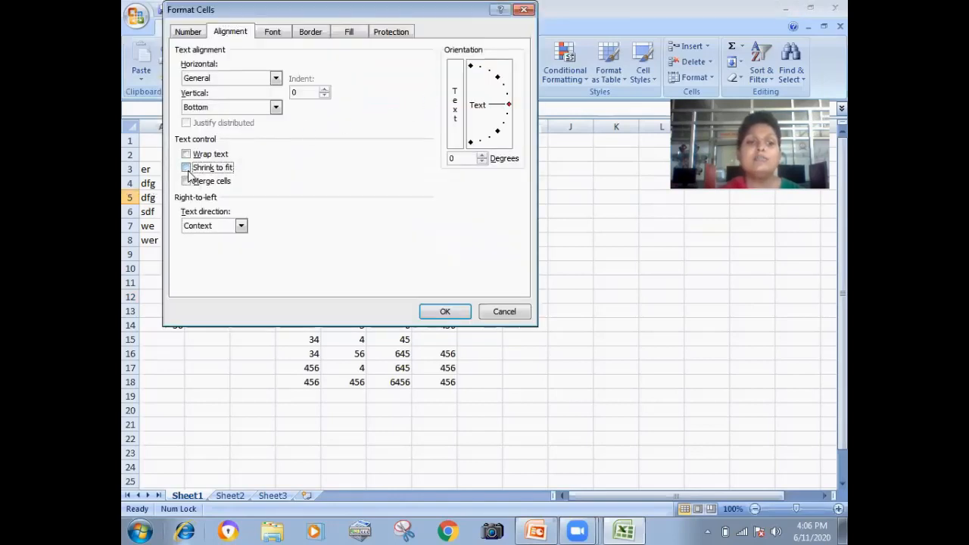
left_click(443, 311)
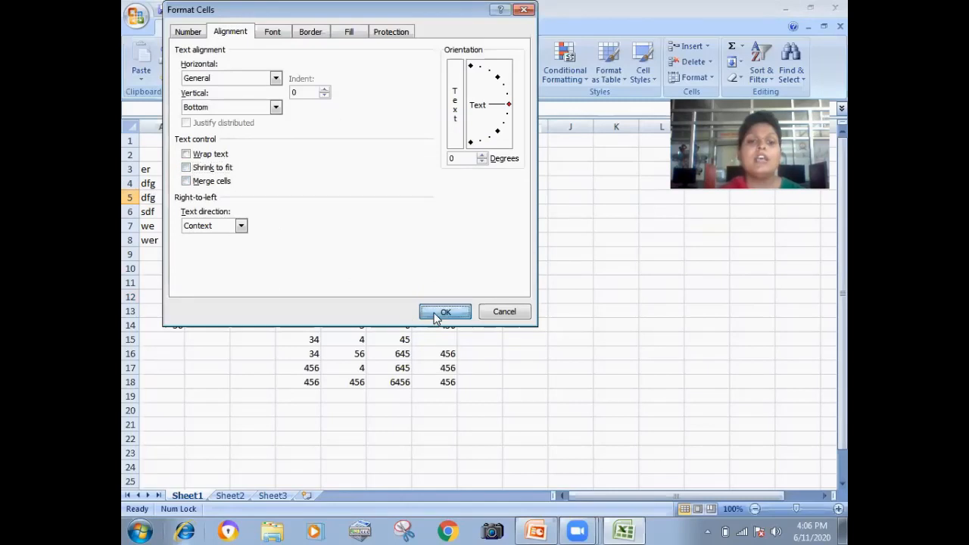
left_click(522, 309)
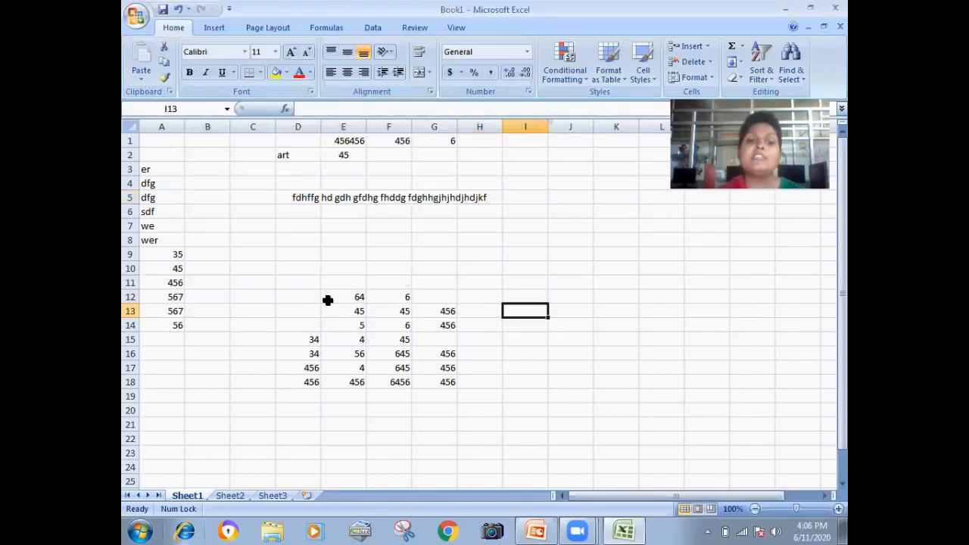
Set the text direction of cell D11 to Right-to-Left and enter "jsda" in it
left_click(285, 280)
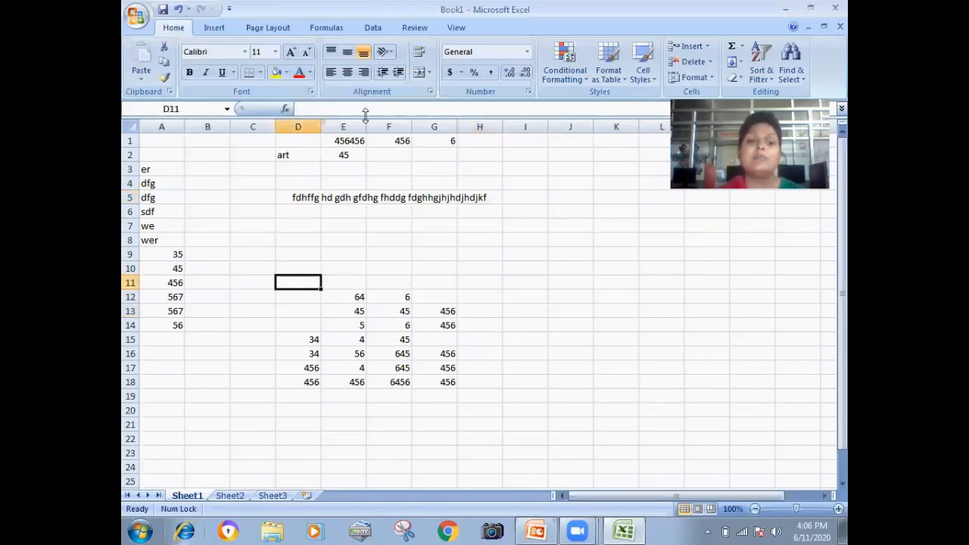
left_click(429, 91)
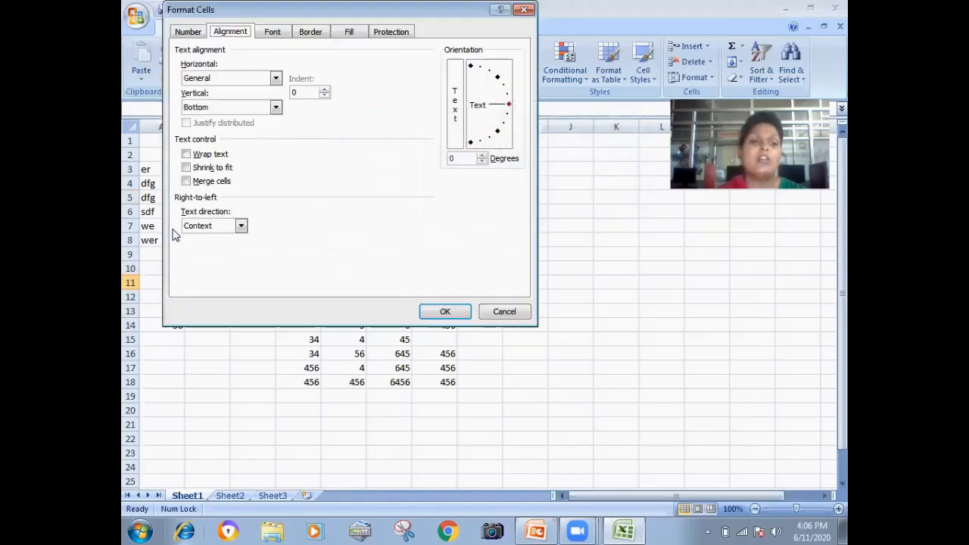
left_click(240, 226)
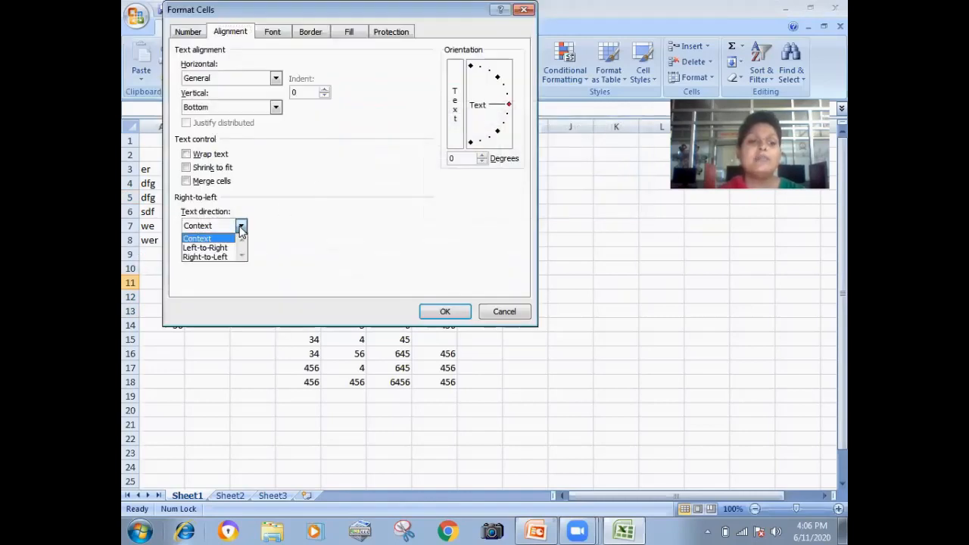
left_click(218, 258)
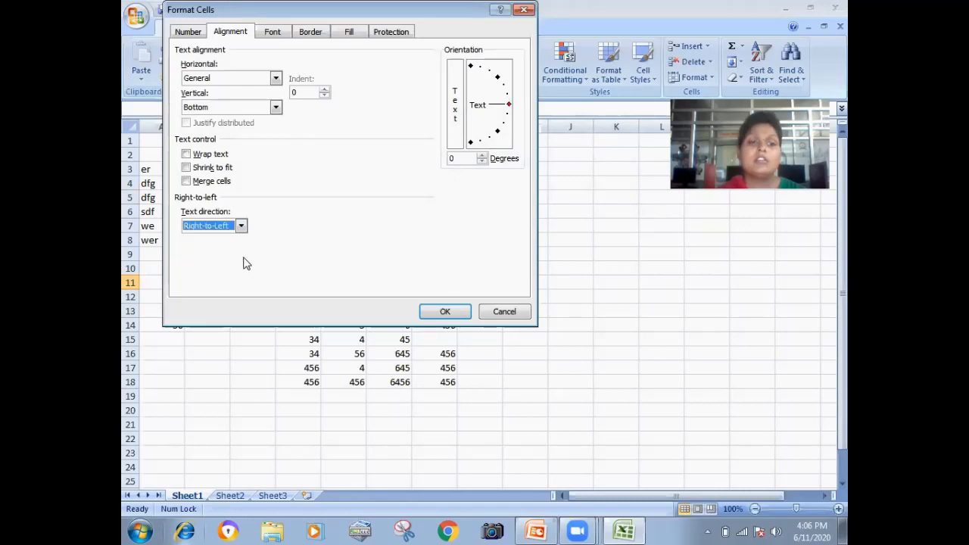
left_click(436, 310)
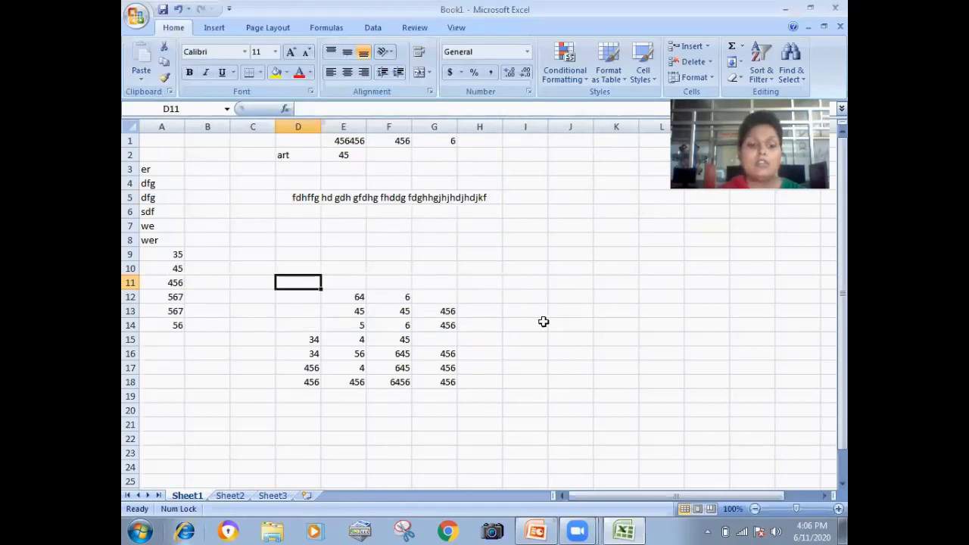
type("jsda")
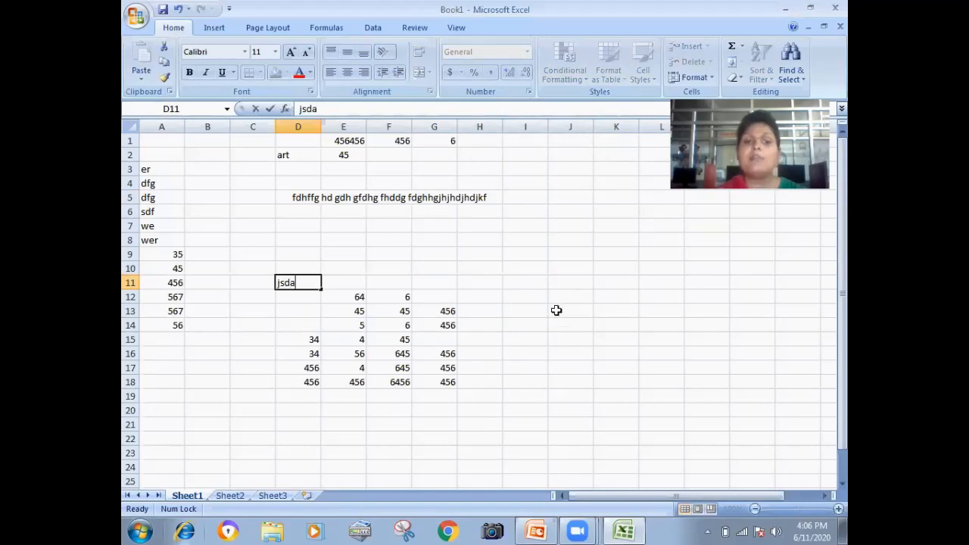
left_click(615, 251)
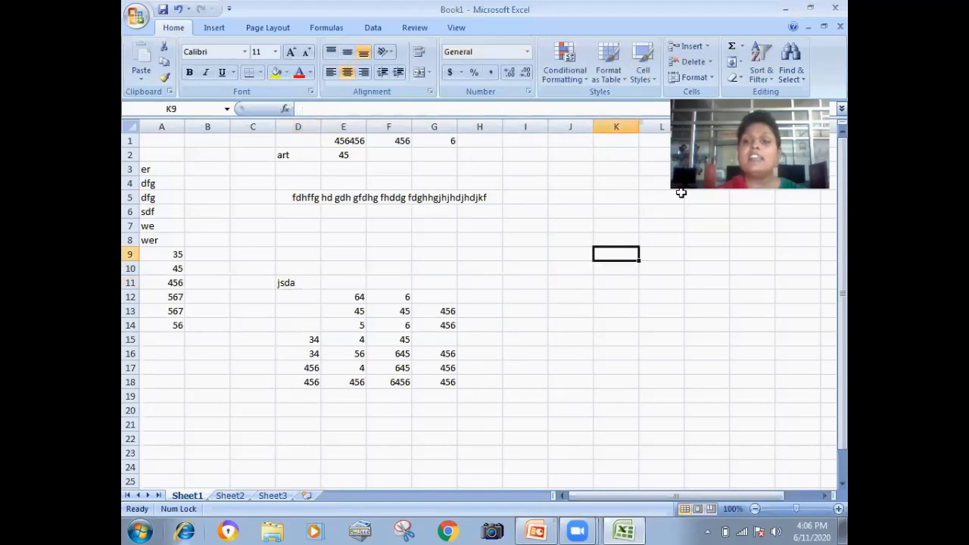
Close the workbook without saving the changes and start Microsoft Office Excel 2007 again with a blank workbook
left_click(835, 7)
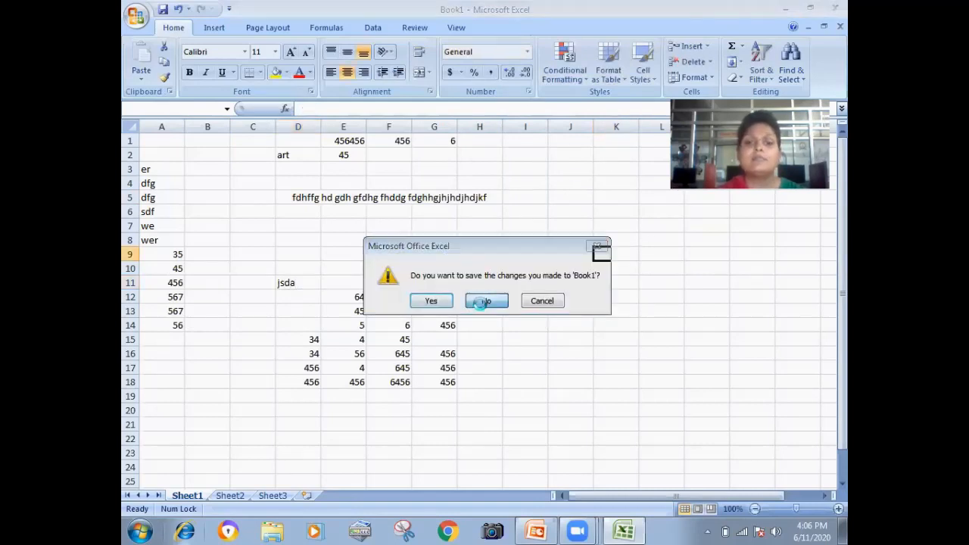
left_click(483, 305)
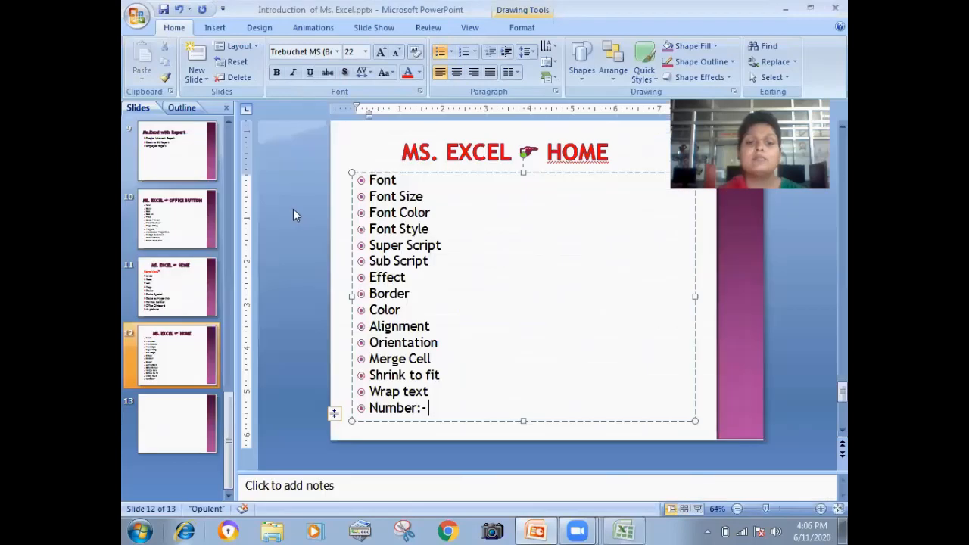
left_click(144, 530)
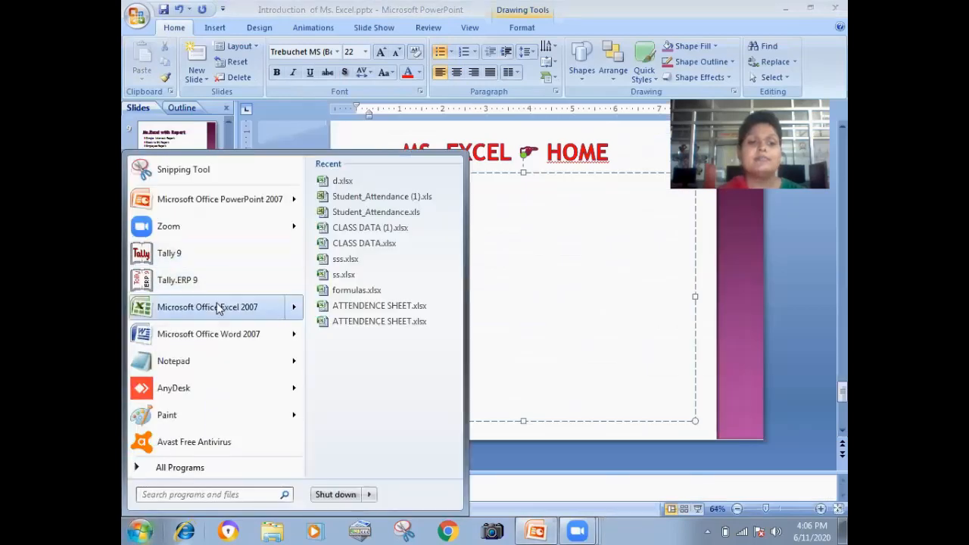
left_click(219, 307)
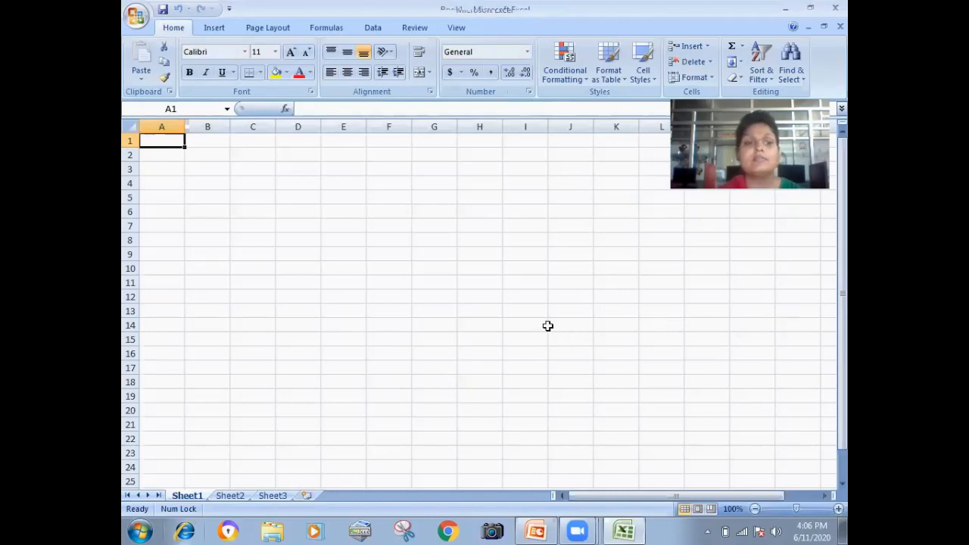
Enter "sdjkfhsjdf" in A1, right-aligned "hdfgdhjfhgdfhjdfhjkdfhhjkdfhgdfjkghhdjjgjkfddjf" in E9, and "dfgdfgdfgdf" in E10
type("sdjkfhsjdf")
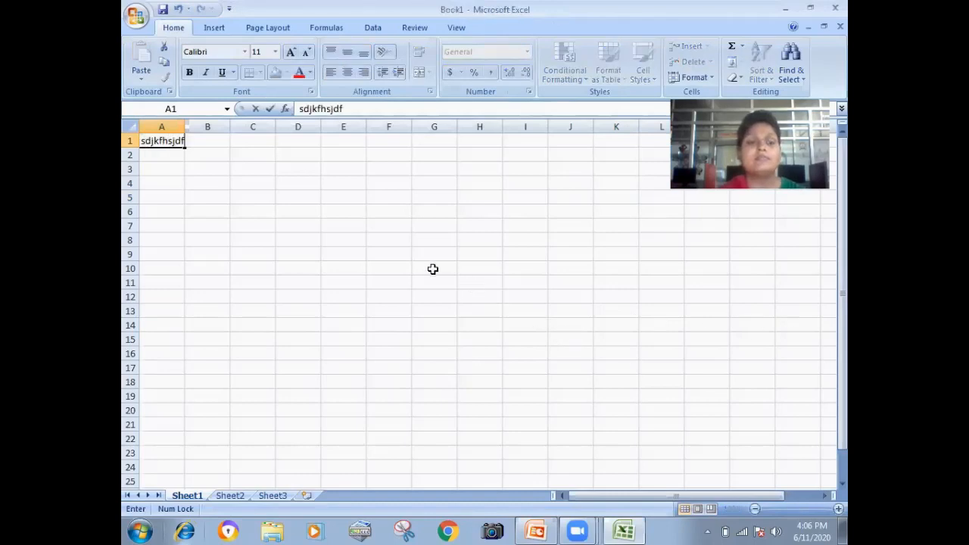
left_click(365, 257)
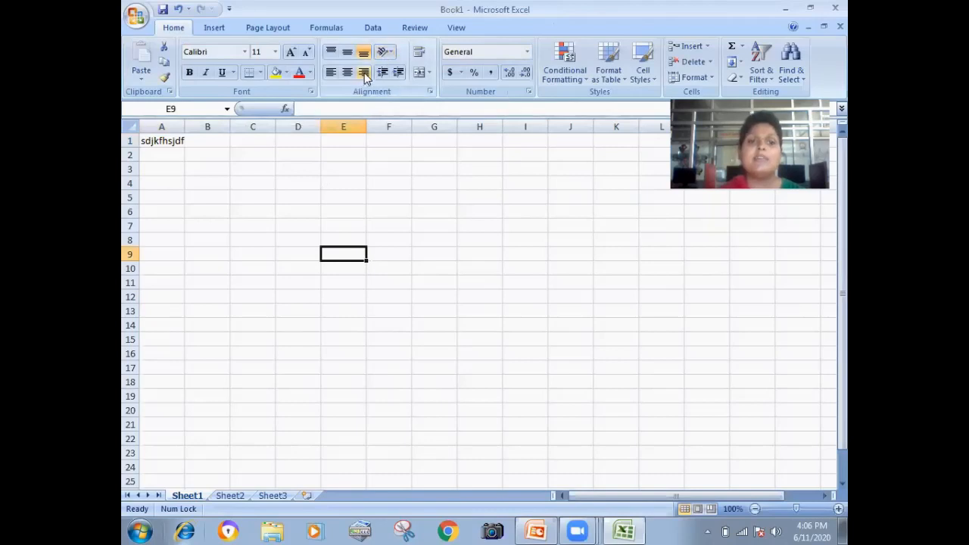
type("hdfgdhjfhgdfhjdfhjkdfhhjkdfhgdfjkghhdjjgjkfddjf")
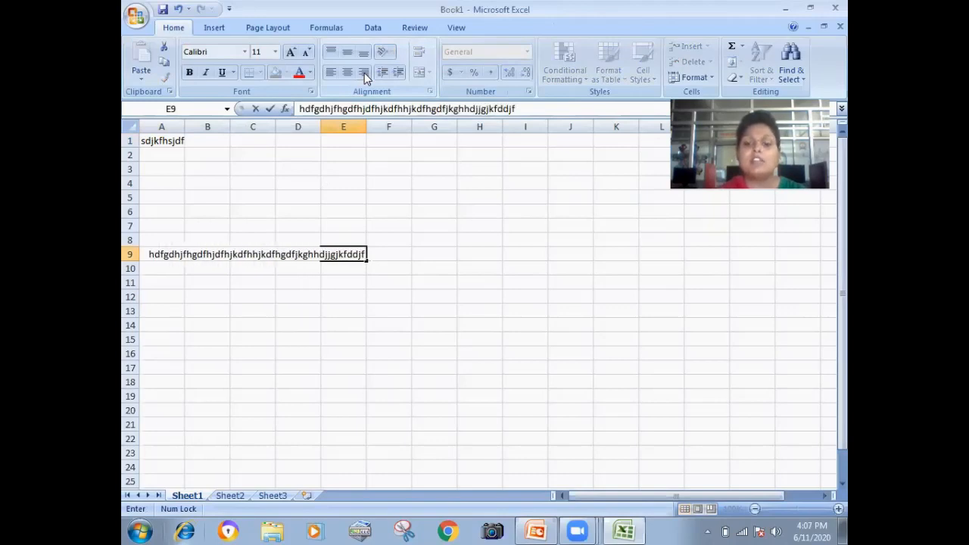
key("Return")
type("dfgdfgdfgdf")
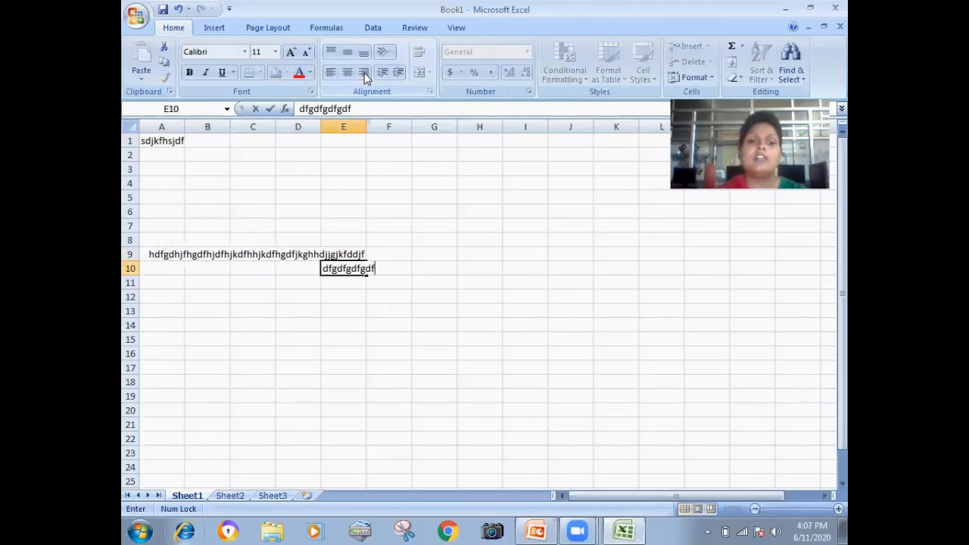
left_click(391, 176)
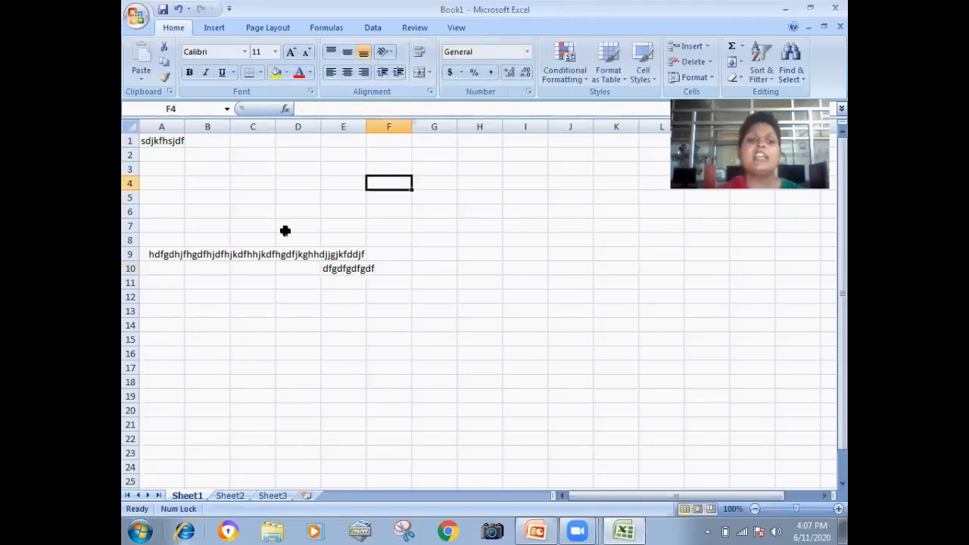
Set the text direction of the entire sheet to Left-to-Right in the alignment settings
left_click(133, 126)
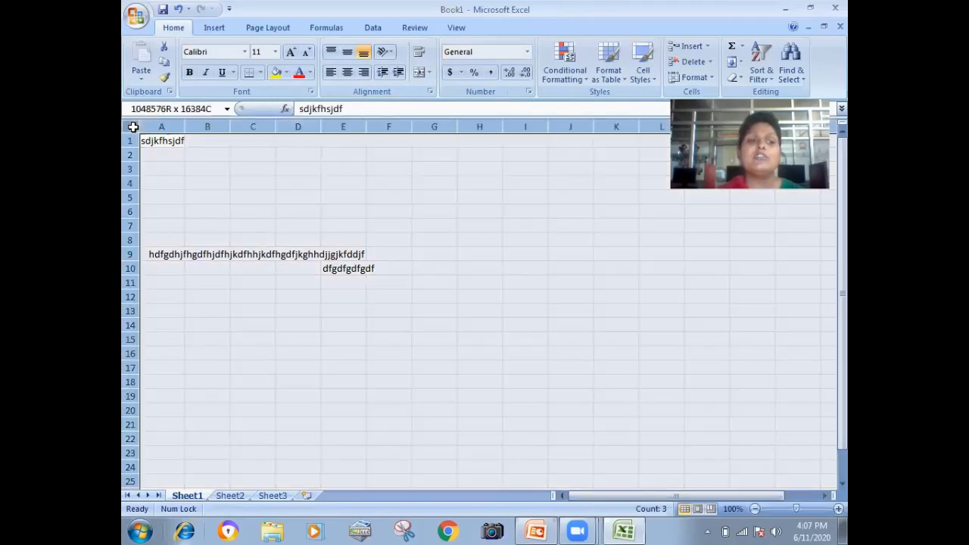
left_click(430, 92)
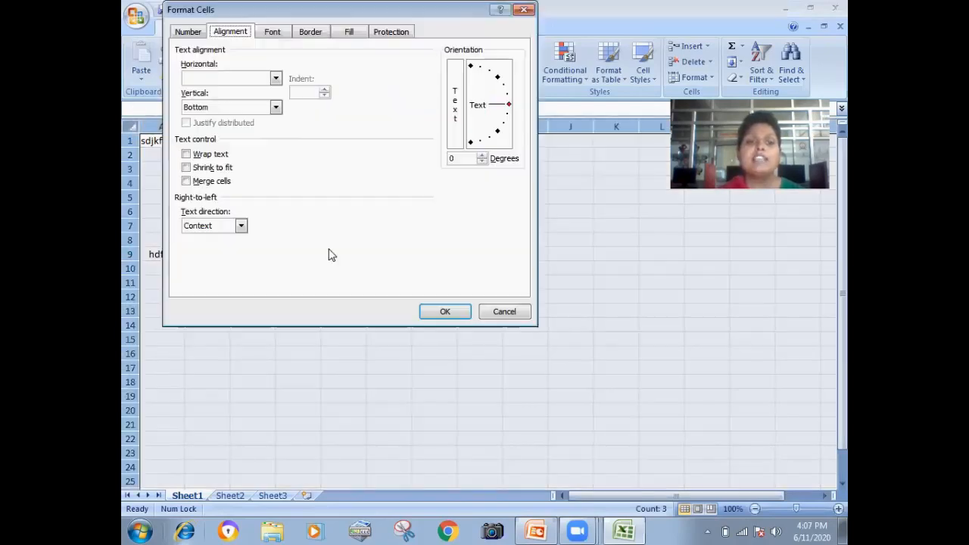
left_click(240, 228)
left_click(224, 250)
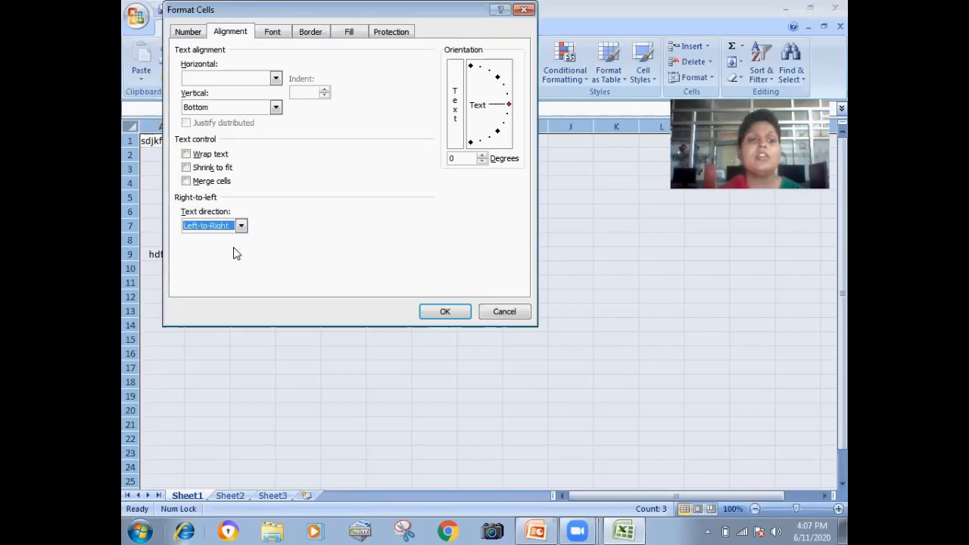
left_click(446, 312)
Left-align the contents of cell G13
left_click(433, 311)
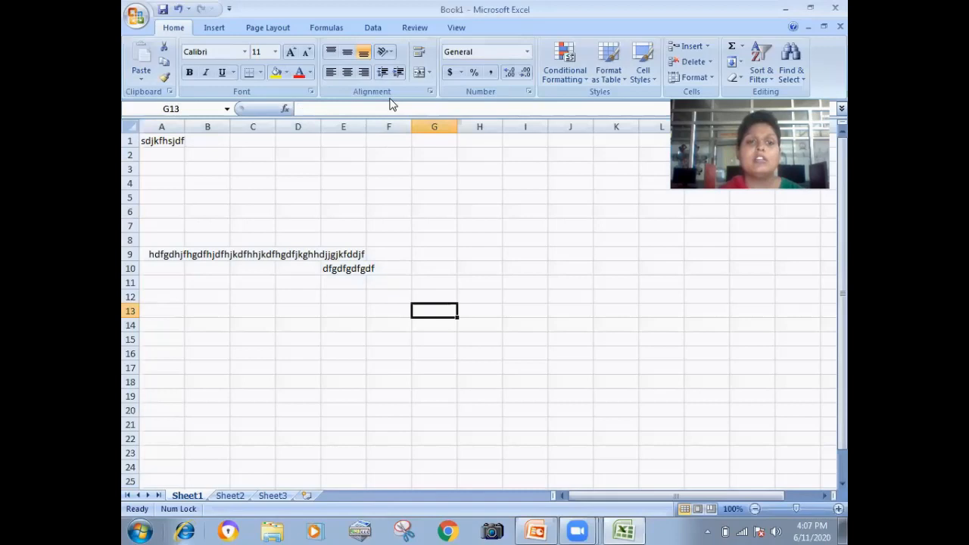
left_click(331, 72)
left_click(424, 206)
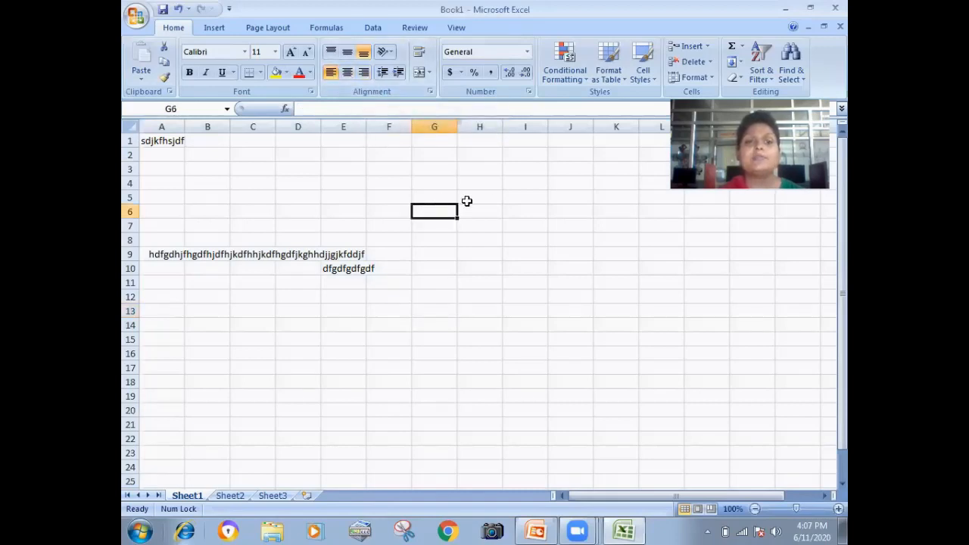
Review the available number format categories without changing the cell format
left_click(529, 91)
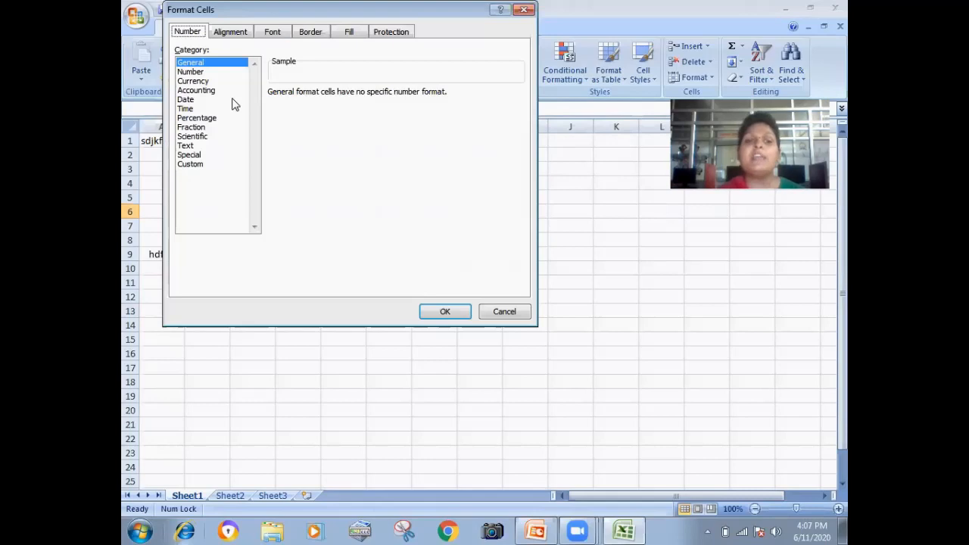
left_click(444, 312)
left_click(378, 339)
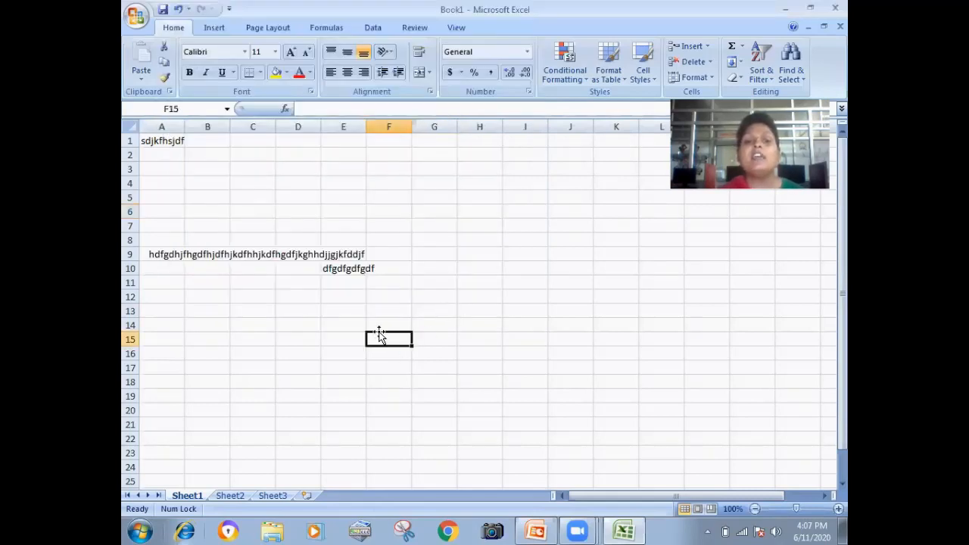
left_click(527, 52)
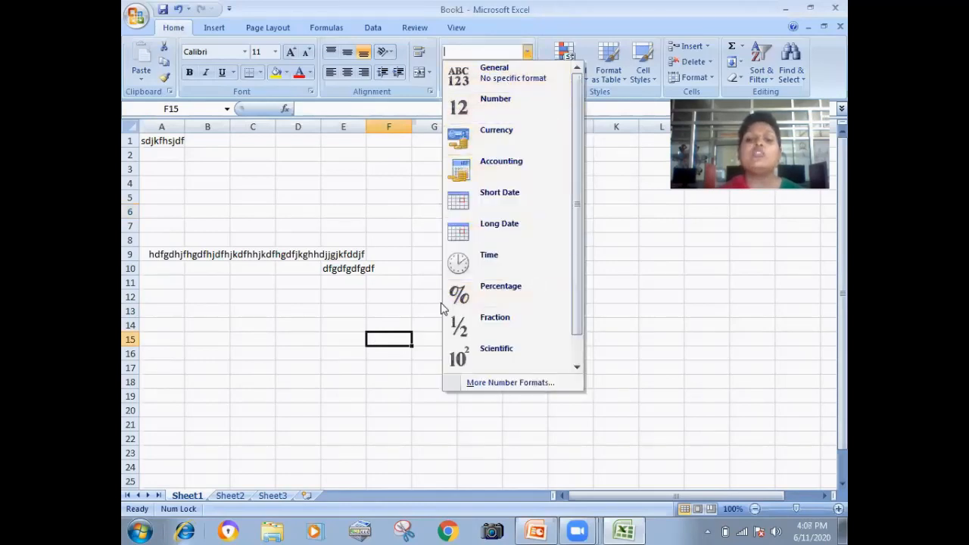
left_click(346, 326)
left_click(405, 312)
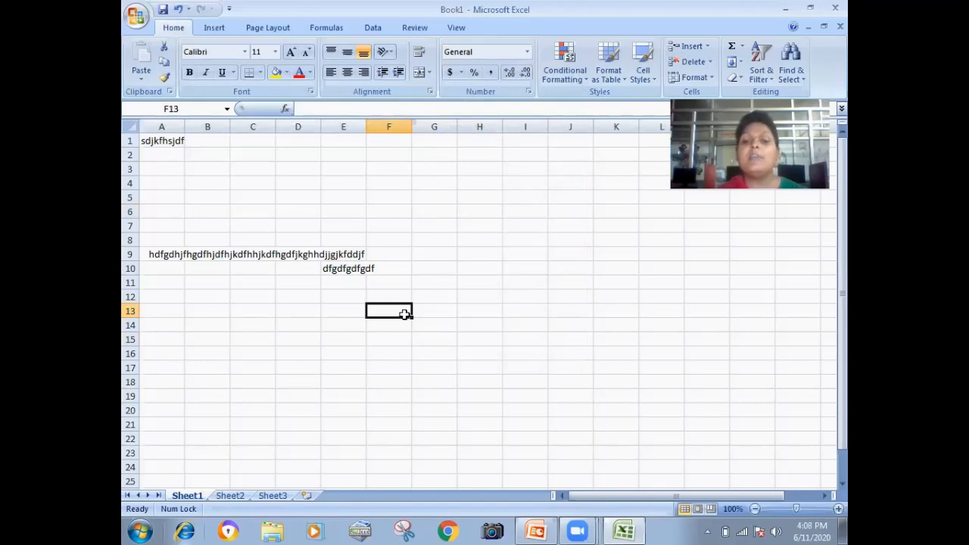
type("234")
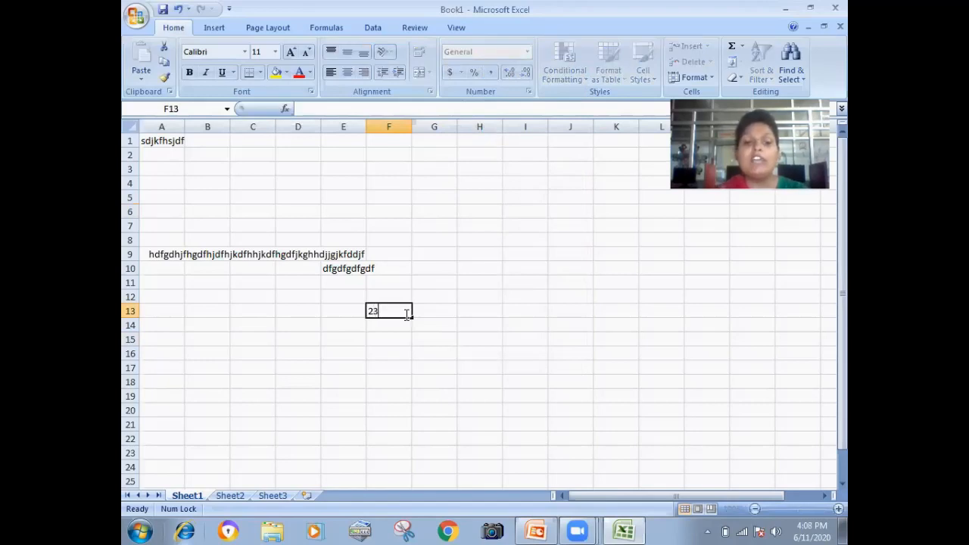
key("BackSpace")
key("BackSpace")
key("BackSpace")
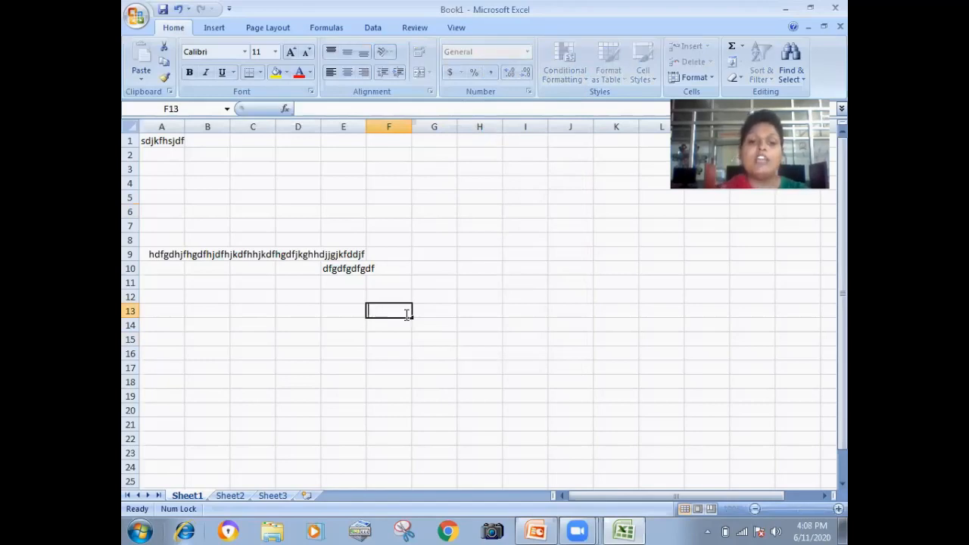
type("123")
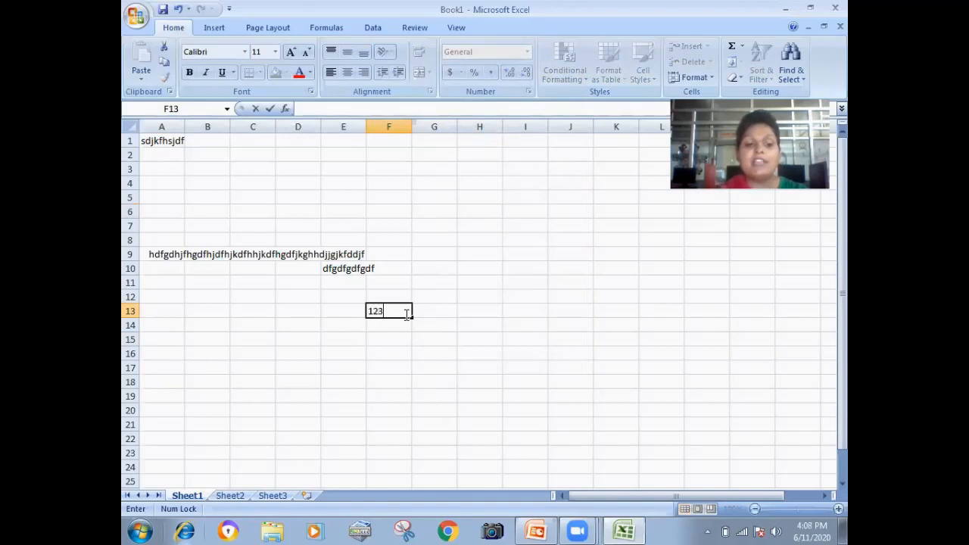
type("456789")
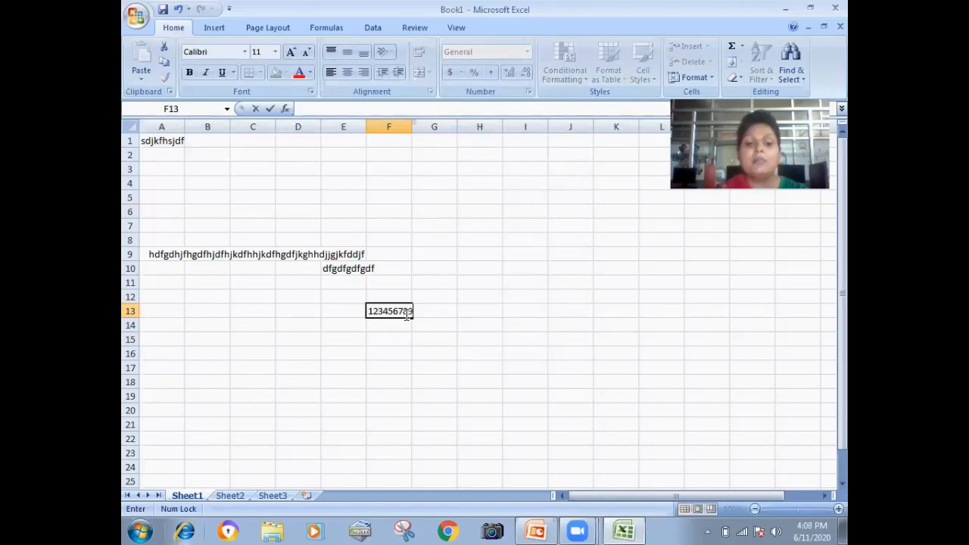
type("012345")
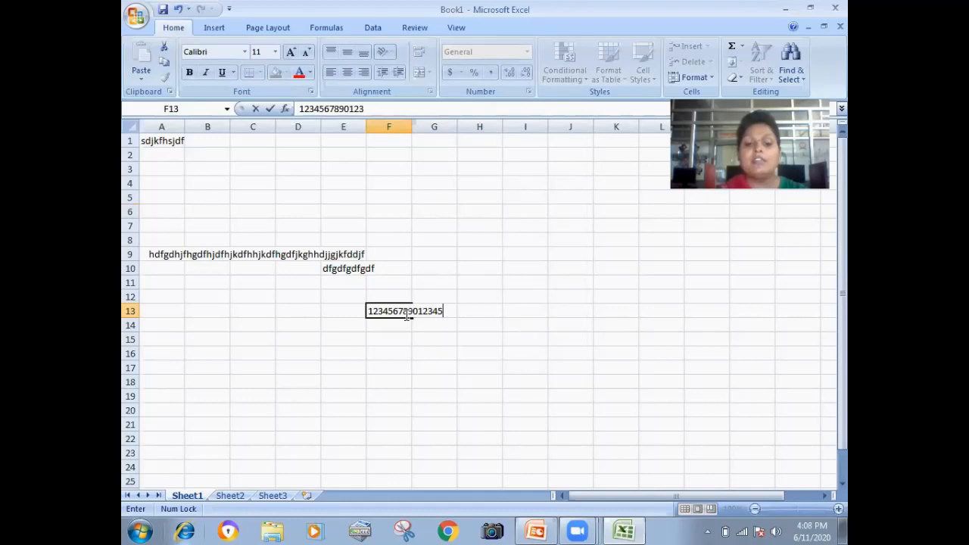
key("Return")
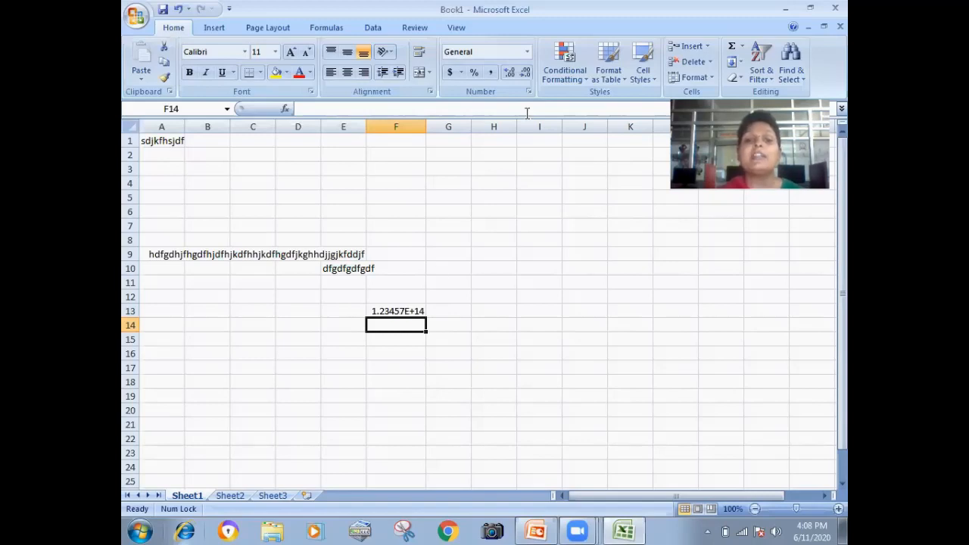
Try a wider column F, and undo both the widening and the number entry in F13
left_click_drag(427, 127, 502, 126)
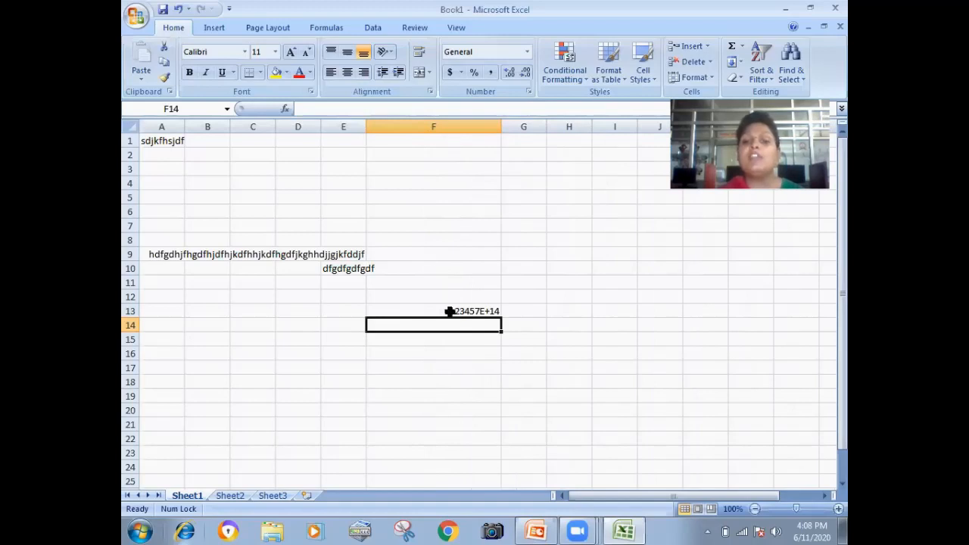
key("ctrl+z")
key("ctrl+z")
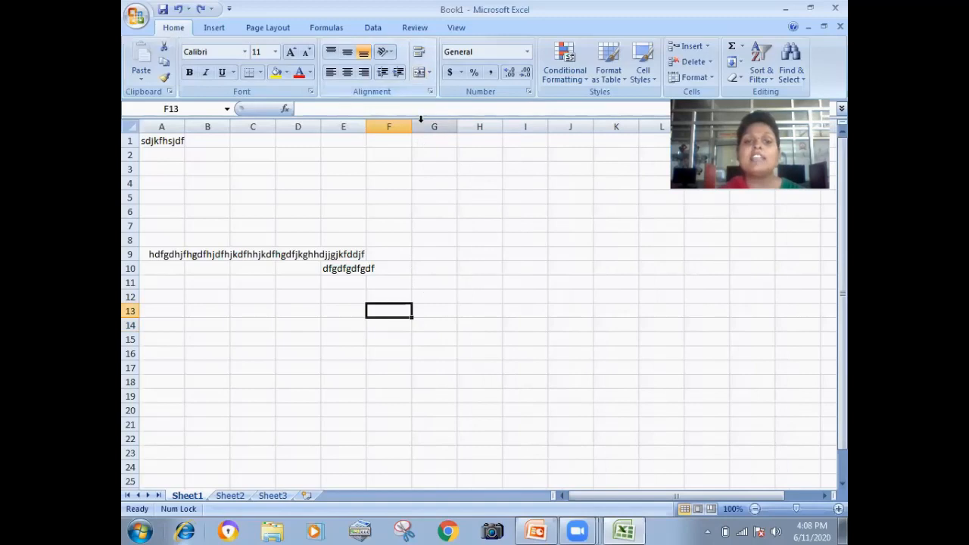
left_click_drag(413, 129, 505, 129)
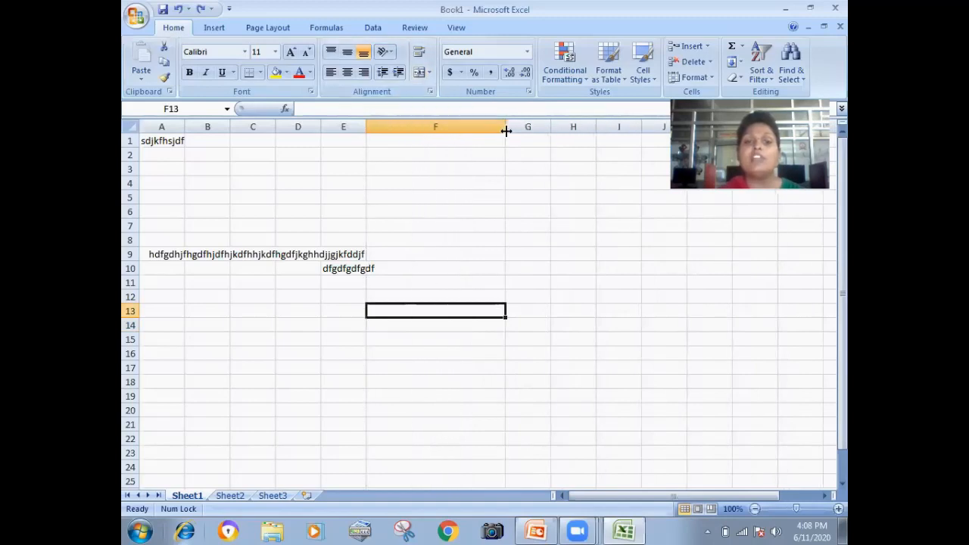
left_click(376, 145)
type("34873847")
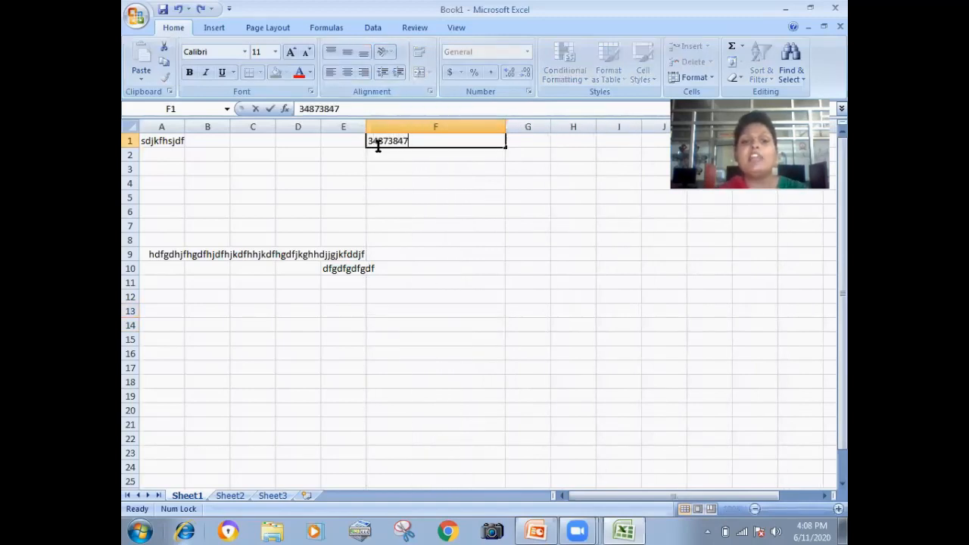
type("8924237847223")
key("Return")
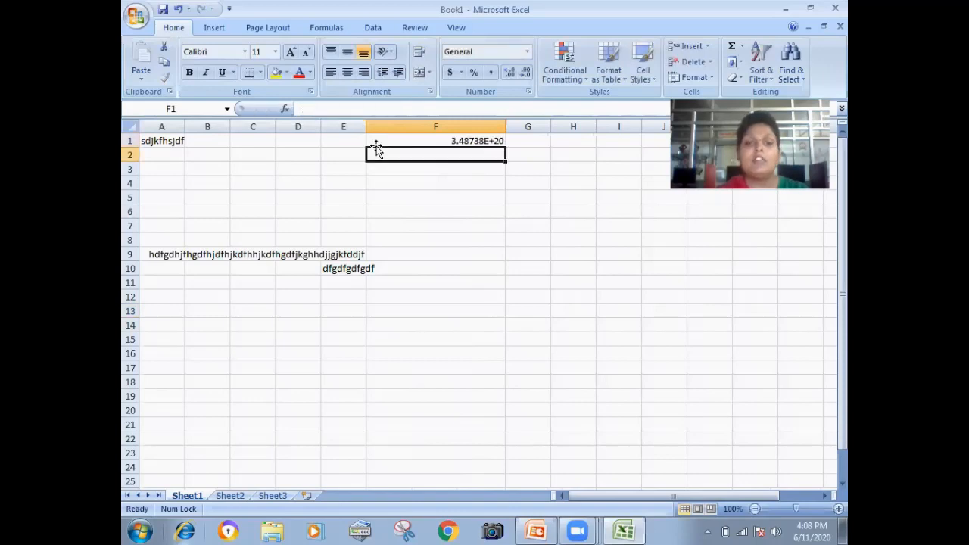
key("Up")
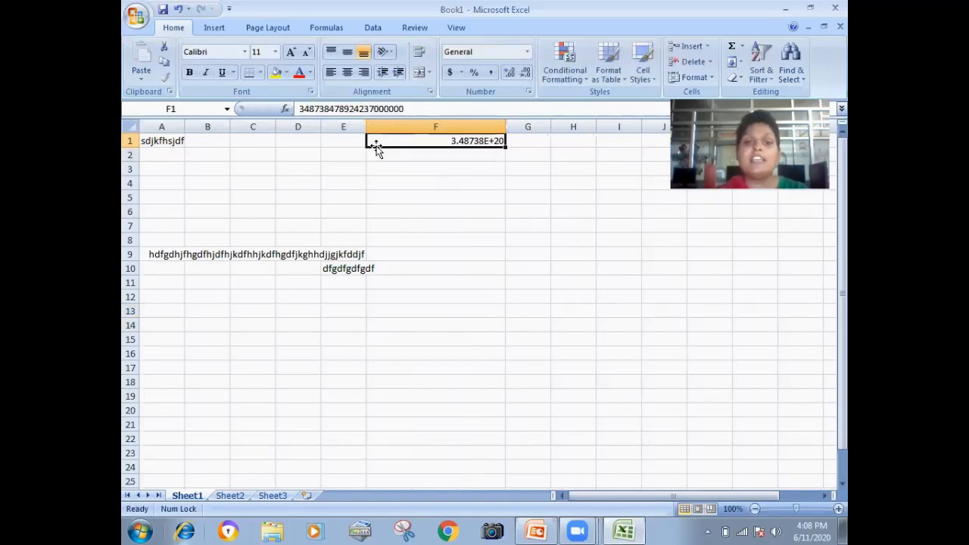
left_click(388, 162)
type("23423423423423")
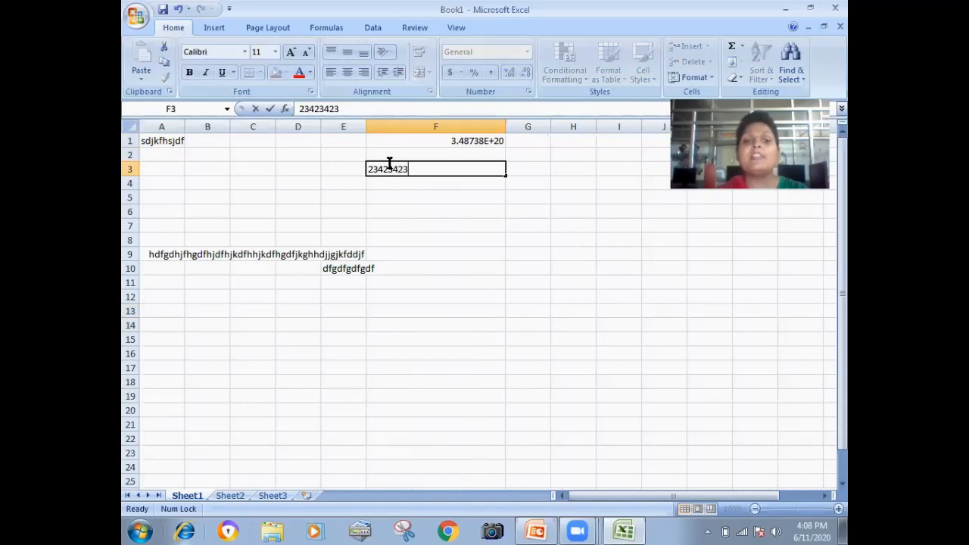
key("Return")
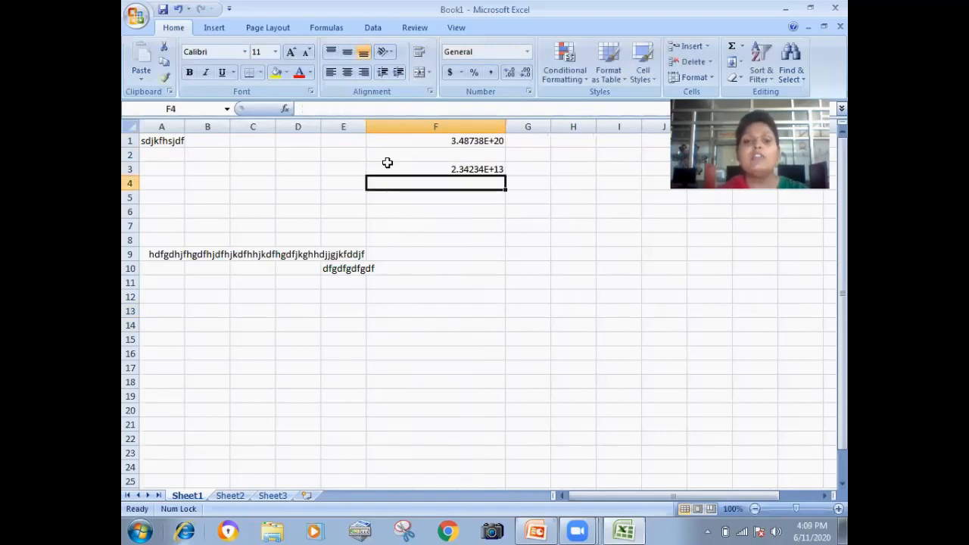
left_click(387, 162)
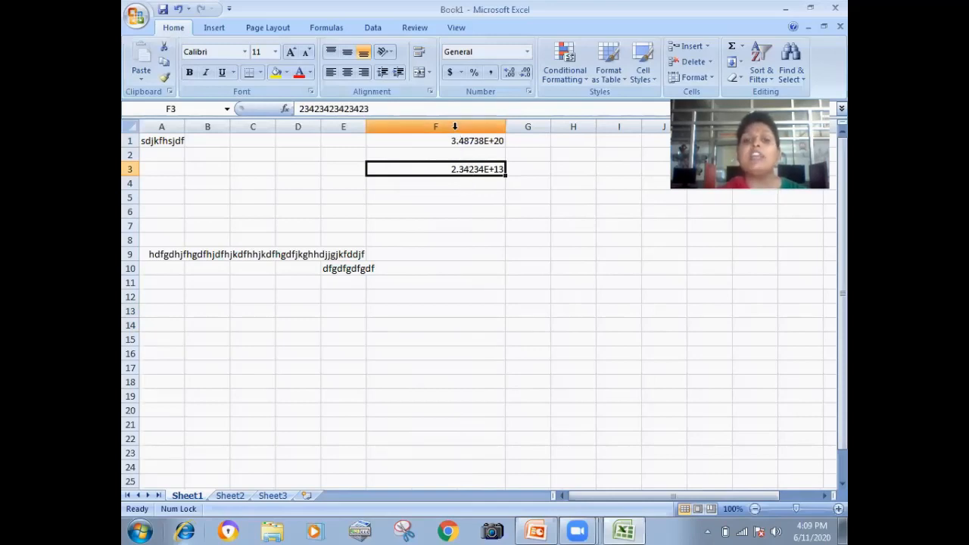
Format the whole of column F as Number with 0 decimal places
left_click(454, 126)
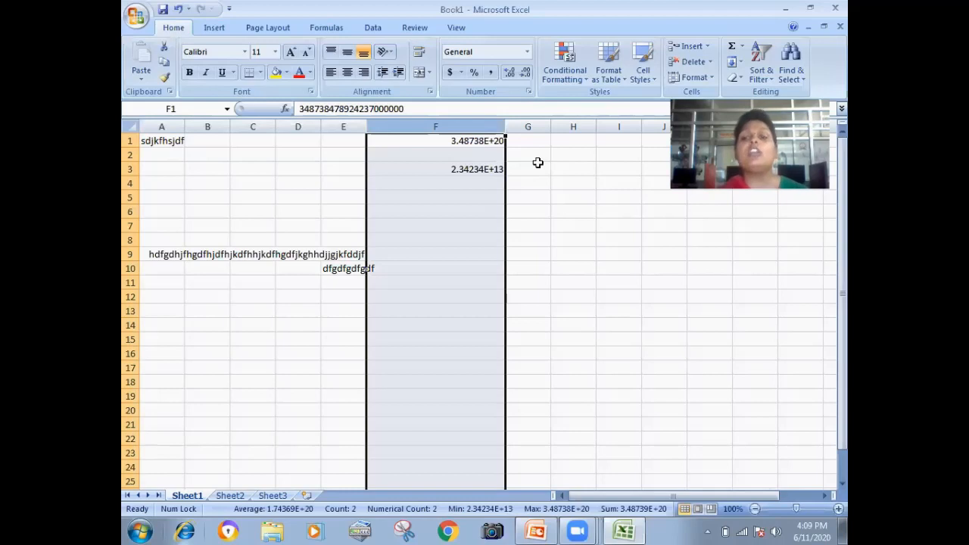
left_click(529, 91)
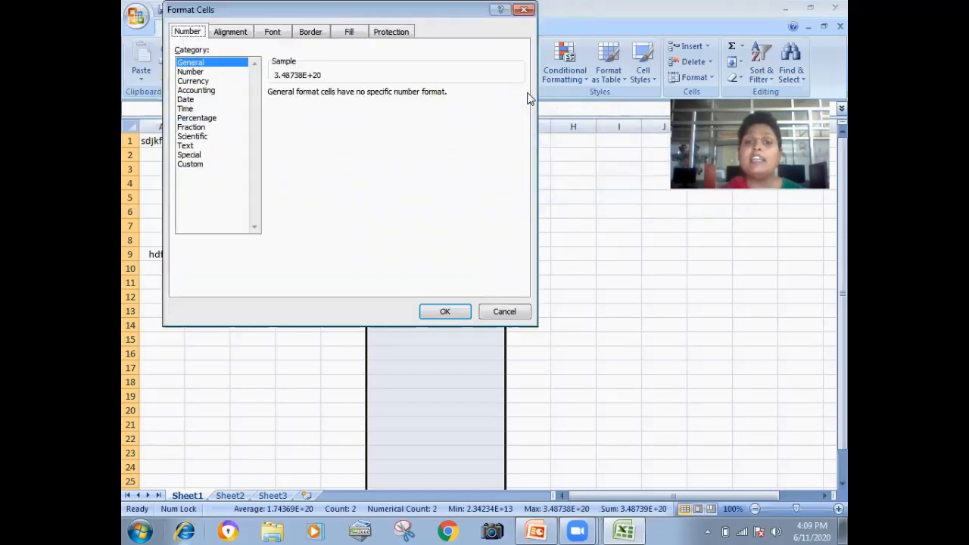
left_click(200, 71)
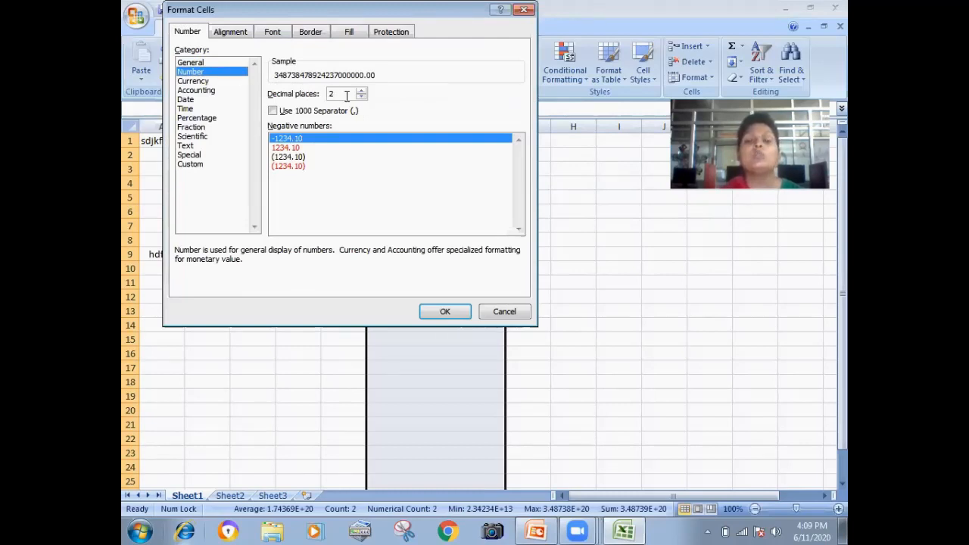
left_click(361, 96)
left_click(361, 96)
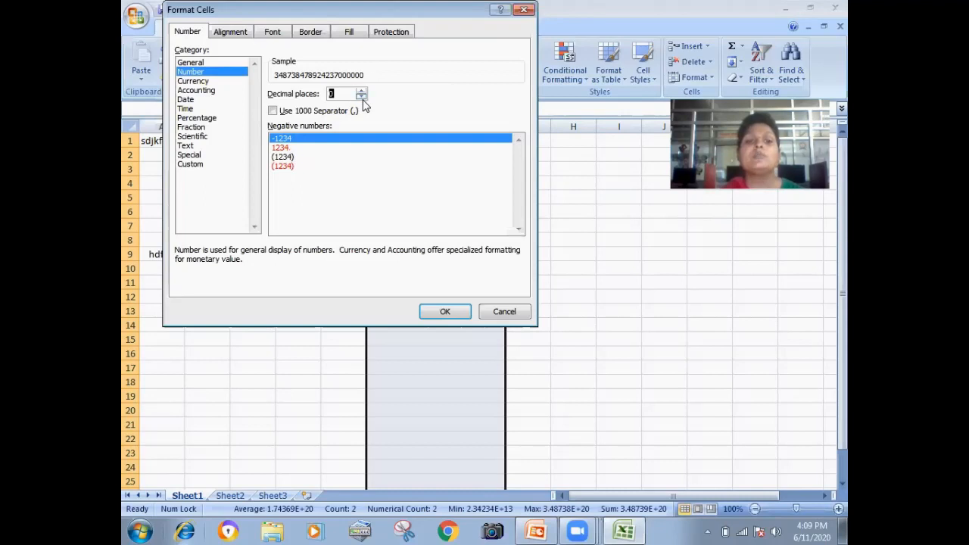
left_click(445, 312)
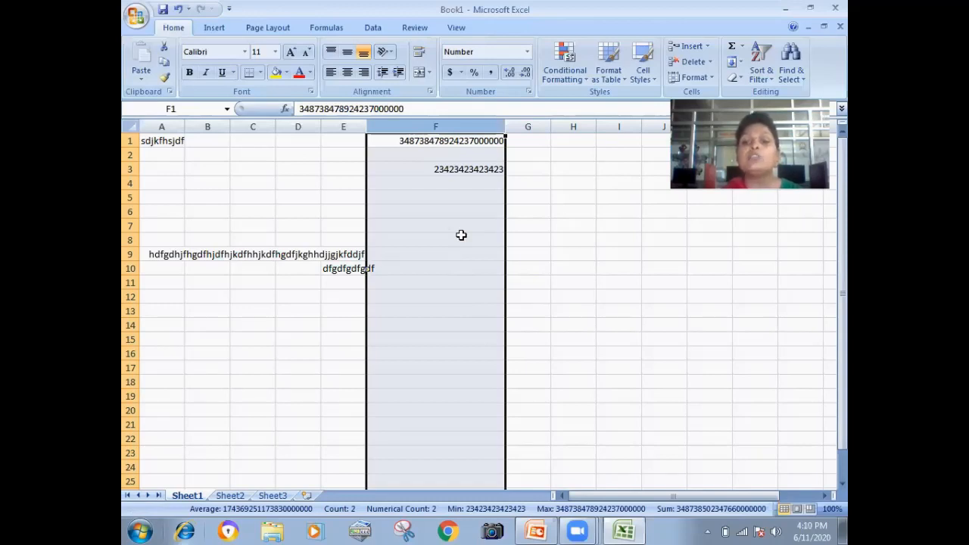
Format cell F7 as Text
left_click(451, 225)
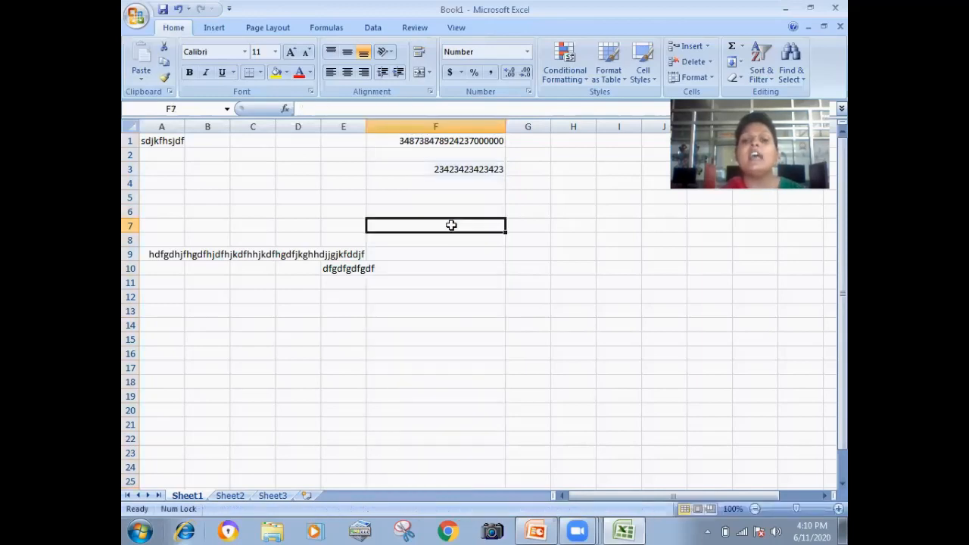
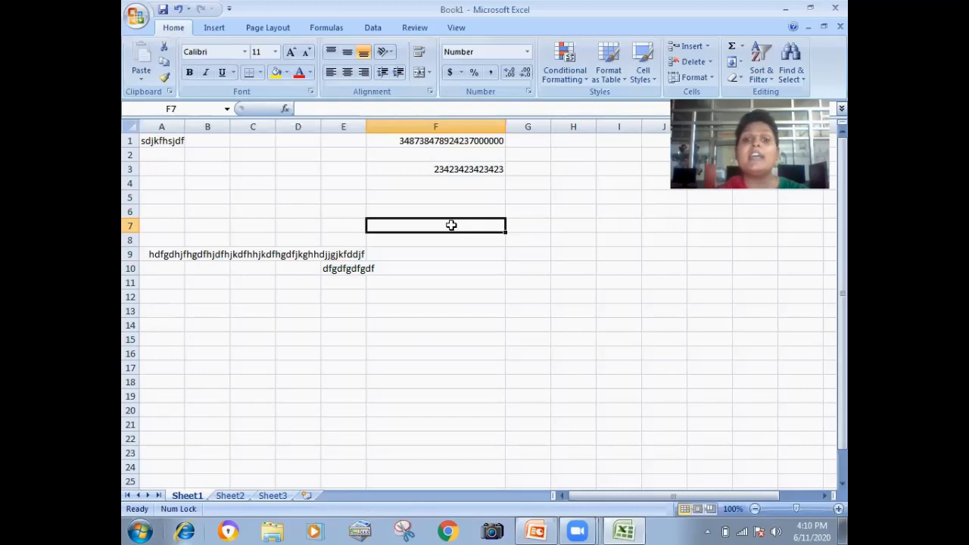
left_click(529, 90)
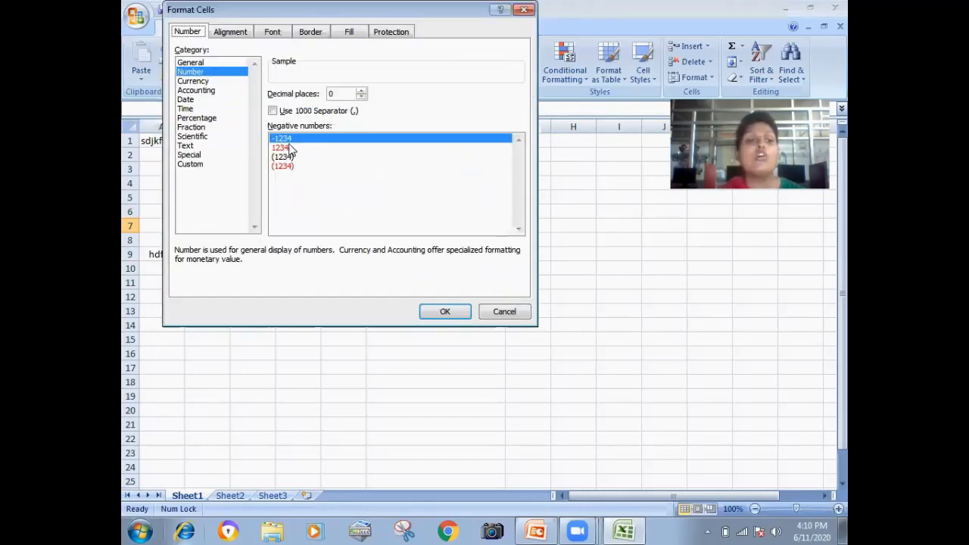
left_click(190, 146)
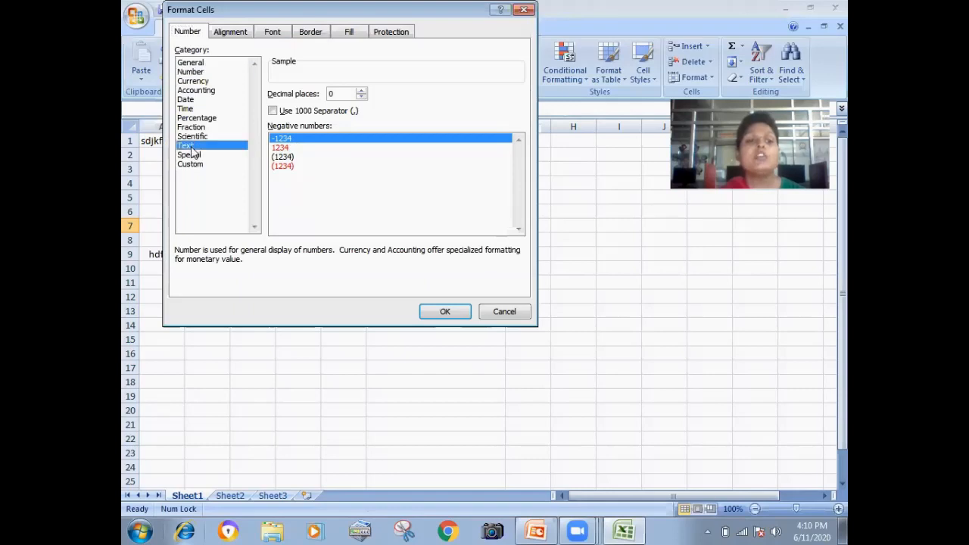
left_click(454, 310)
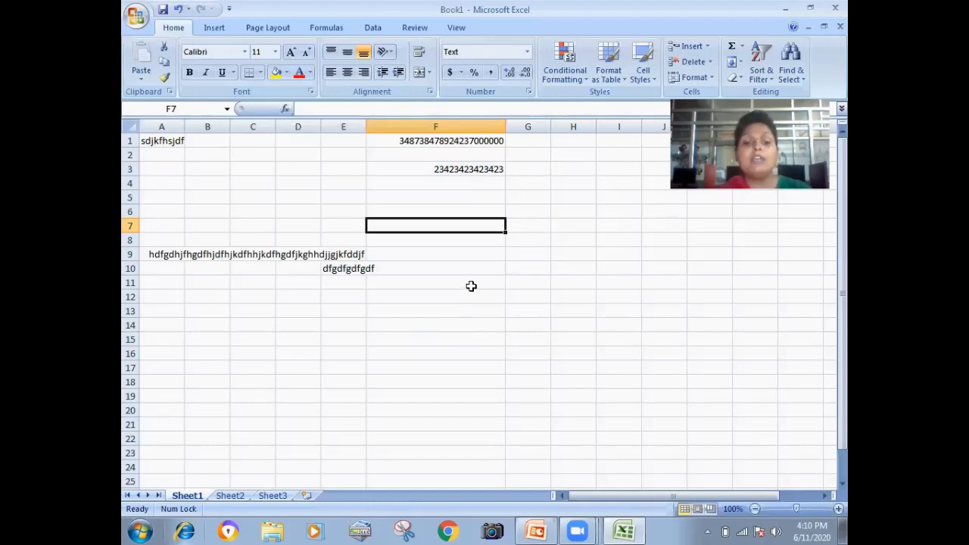
type("47896745867489567")
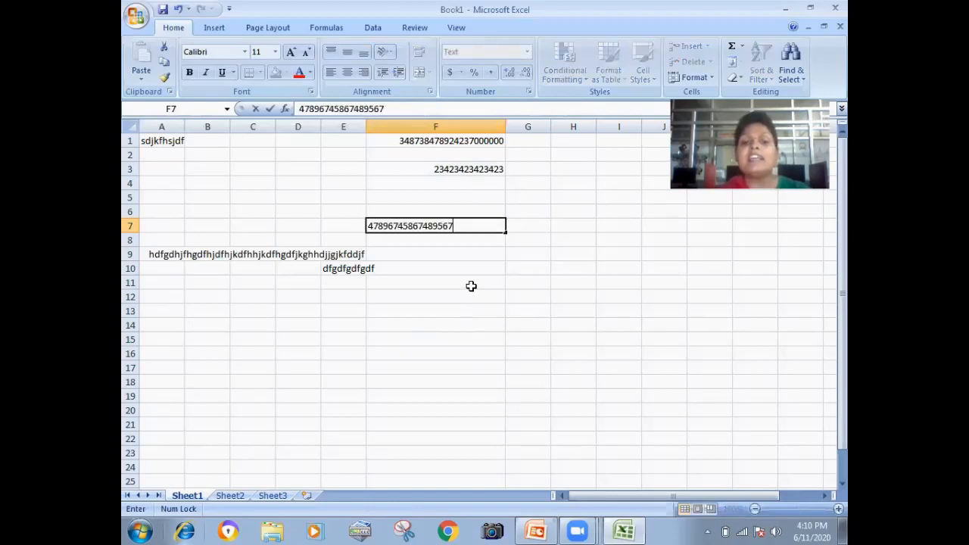
type("48567485678945674854856974")
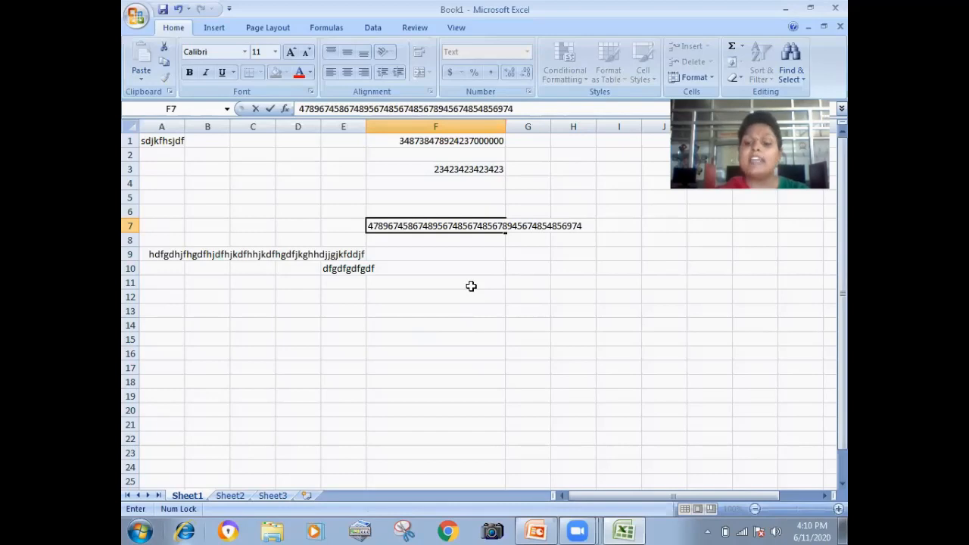
key("Return")
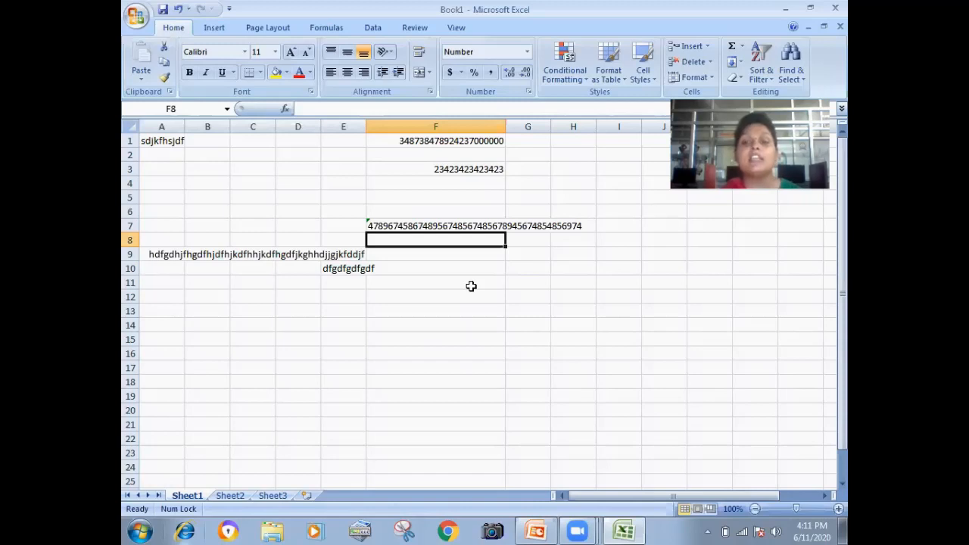
Enter 2342347 in cell H10 and select that cell again
left_click(566, 269)
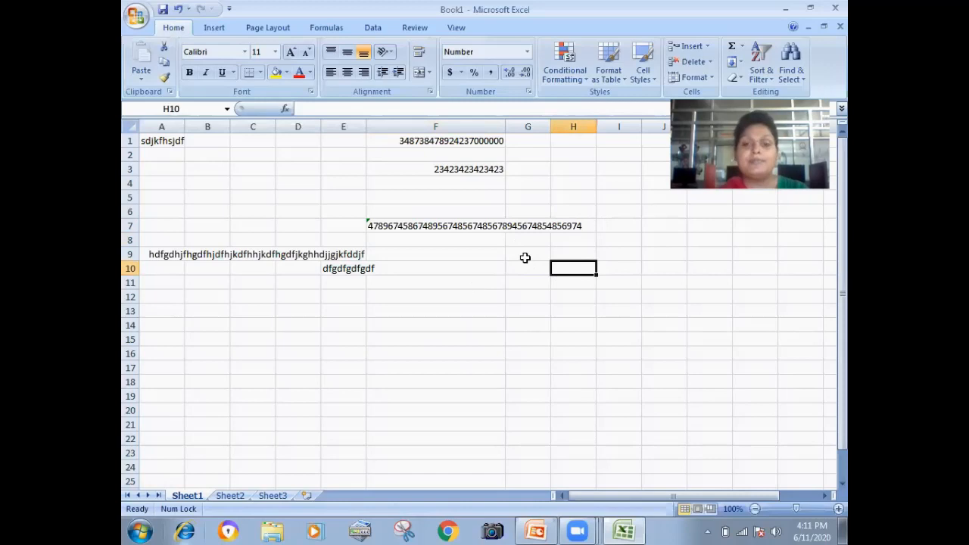
type("2342347")
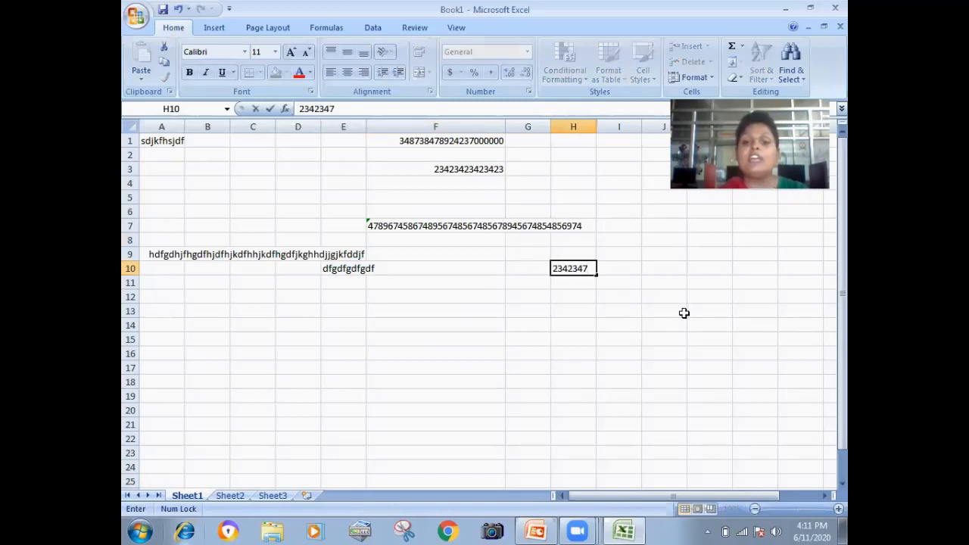
left_click(682, 312)
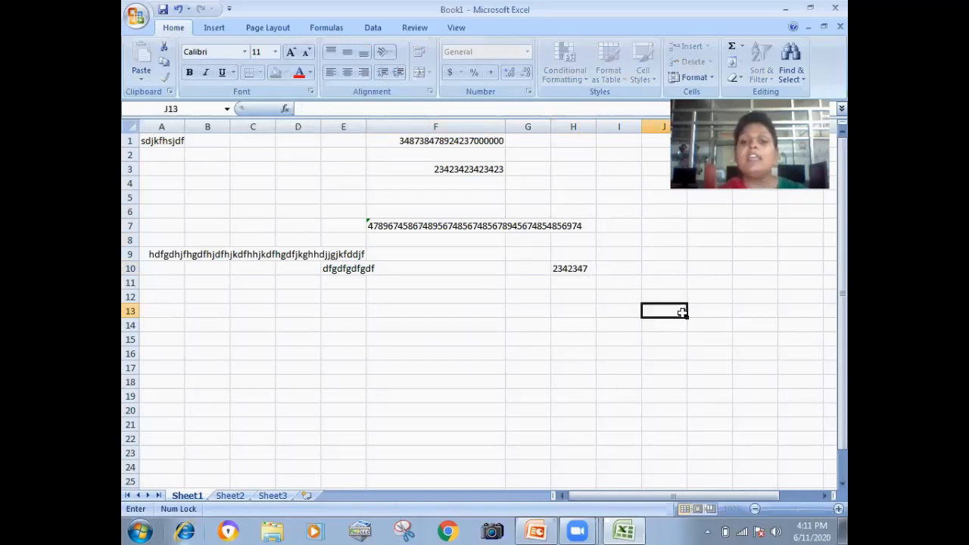
left_click(573, 268)
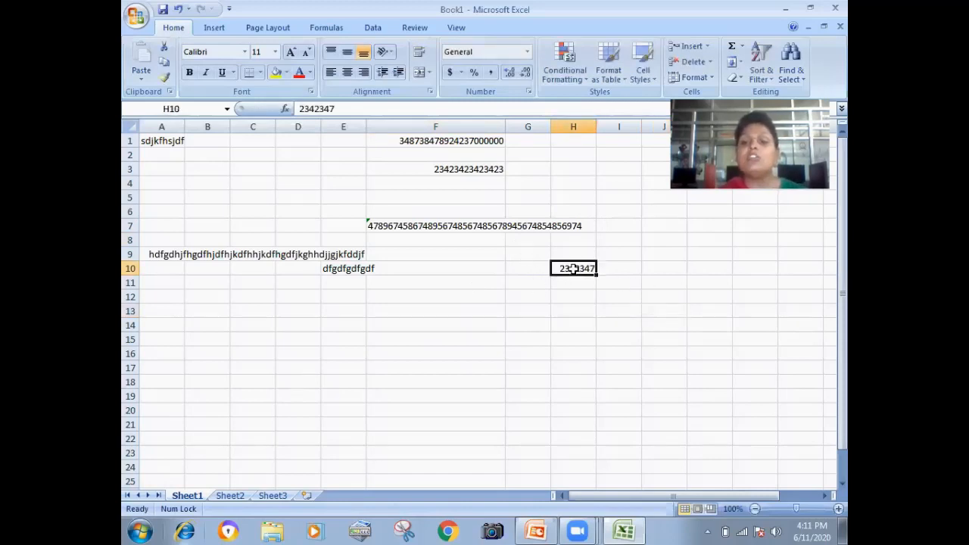
Apply the Currency format to cell H10 and replace it with the Accounting format
left_click(528, 52)
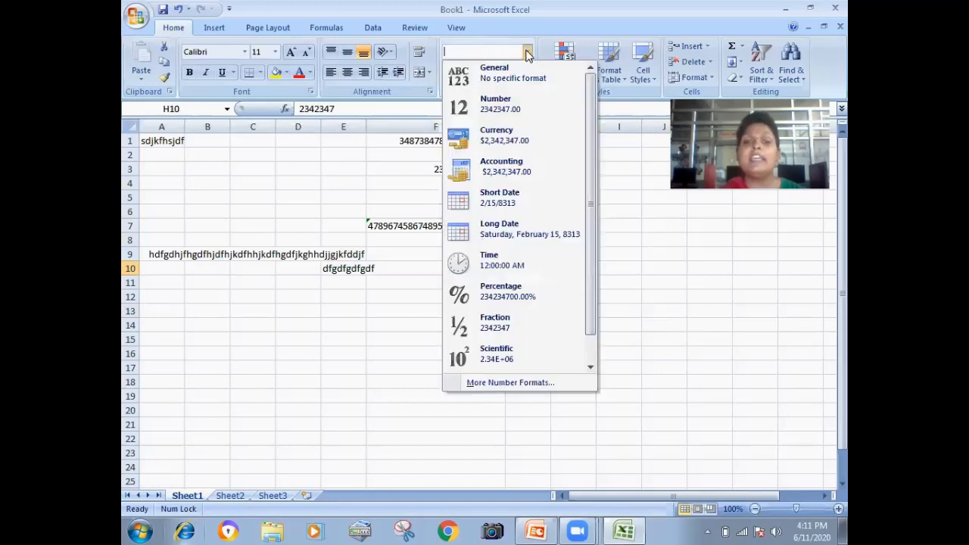
left_click(499, 138)
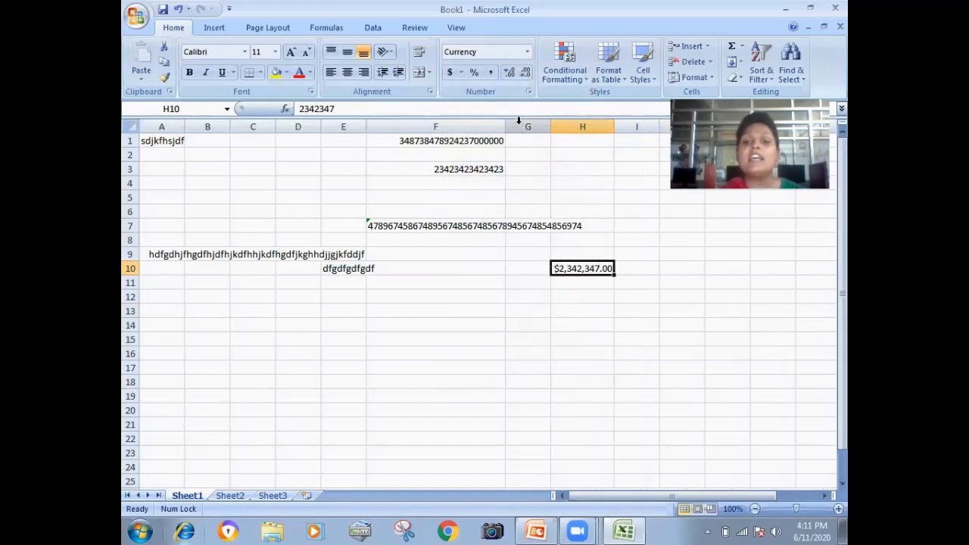
left_click(527, 53)
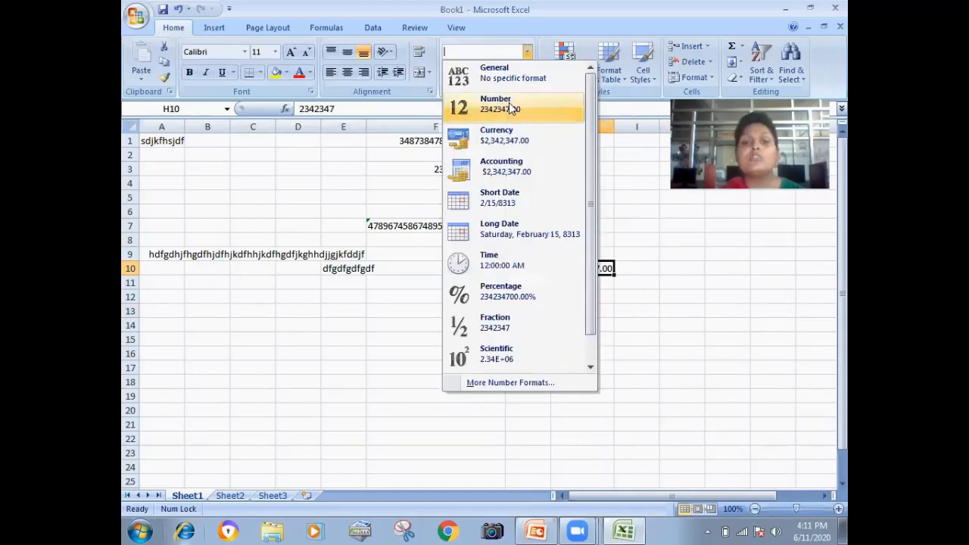
left_click(524, 174)
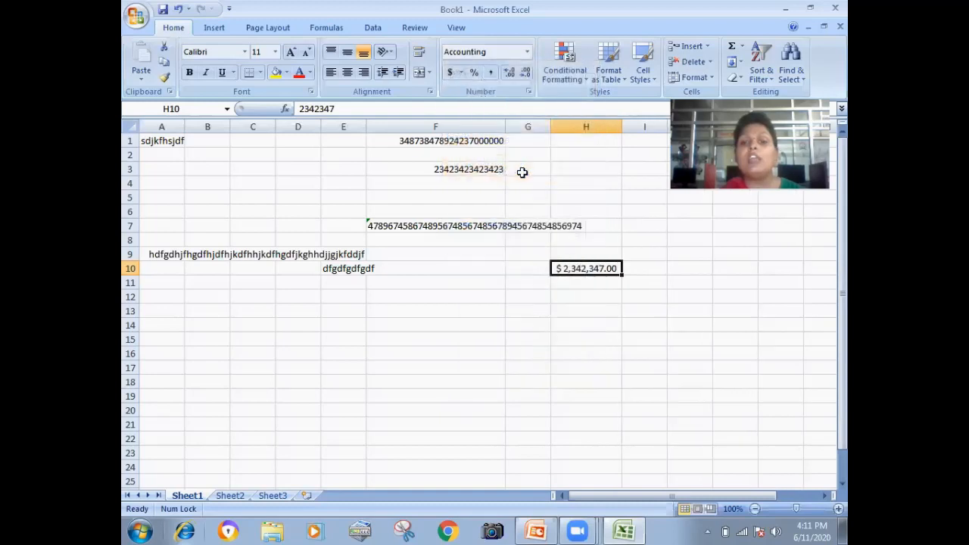
Open the detailed number format settings for H10 and examine the symbols offered for the Currency category
left_click(528, 92)
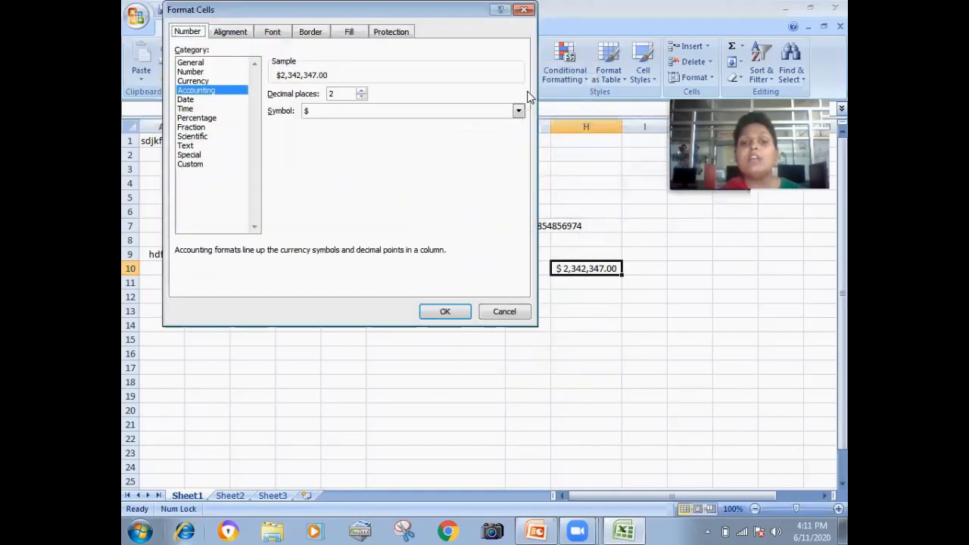
left_click(221, 81)
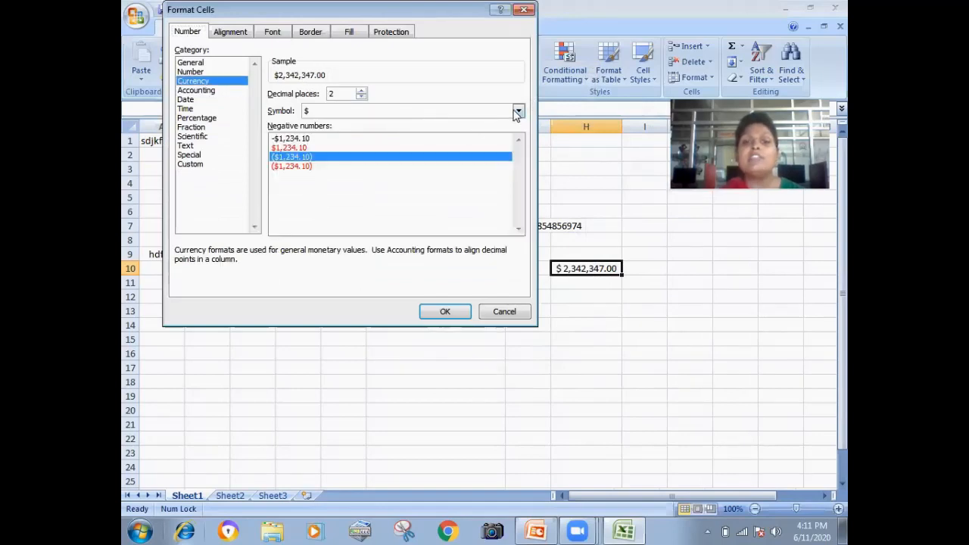
left_click(518, 111)
mouse_move(520, 135)
left_mouse_down()
mouse_move(520, 155)
mouse_move(519, 135)
left_mouse_up()
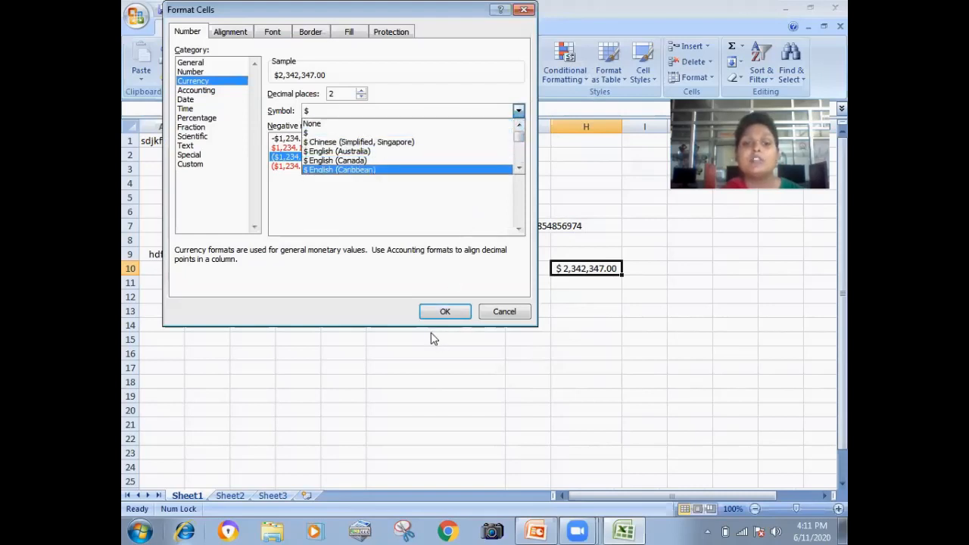
left_click(401, 218)
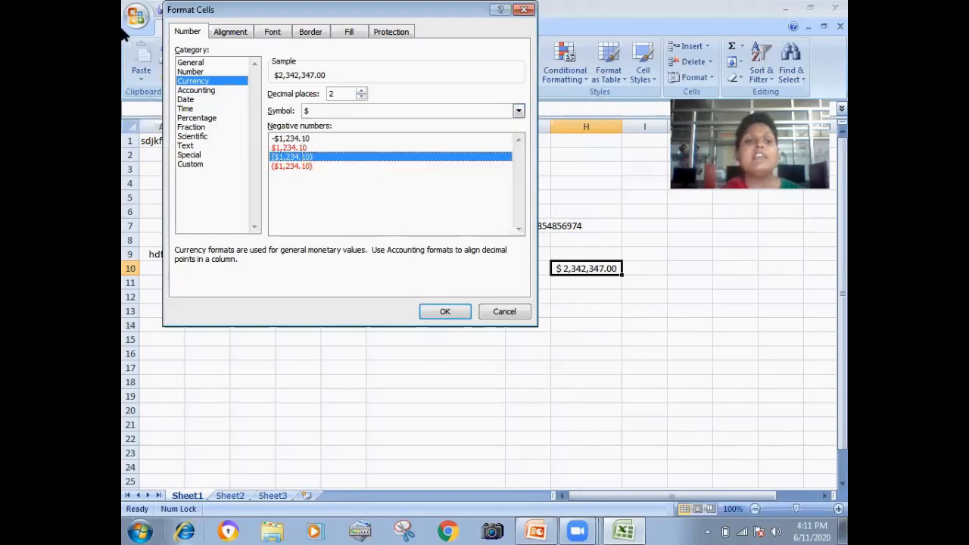
Examine the country-specific currency symbols offered for the Accounting category
left_click(210, 91)
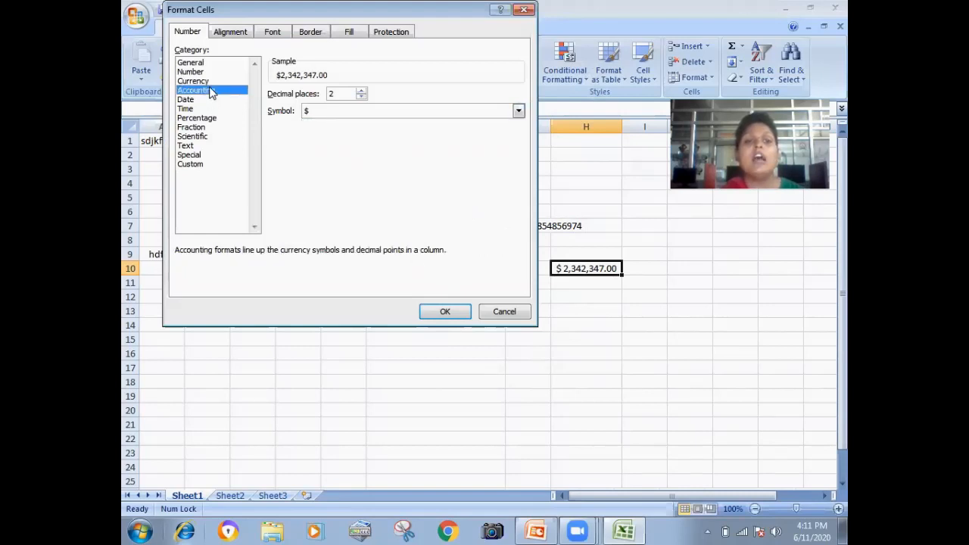
left_click(351, 112)
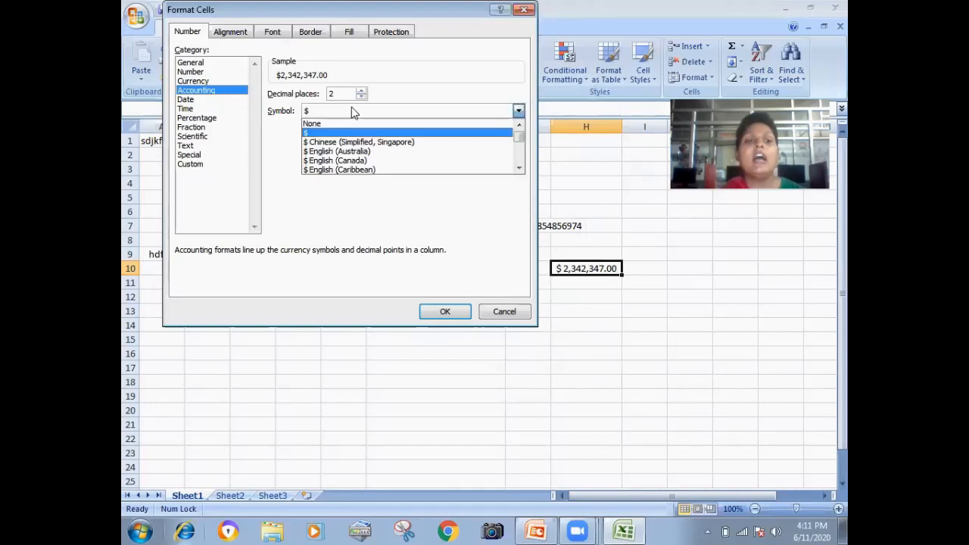
left_click(351, 112)
left_click(352, 112)
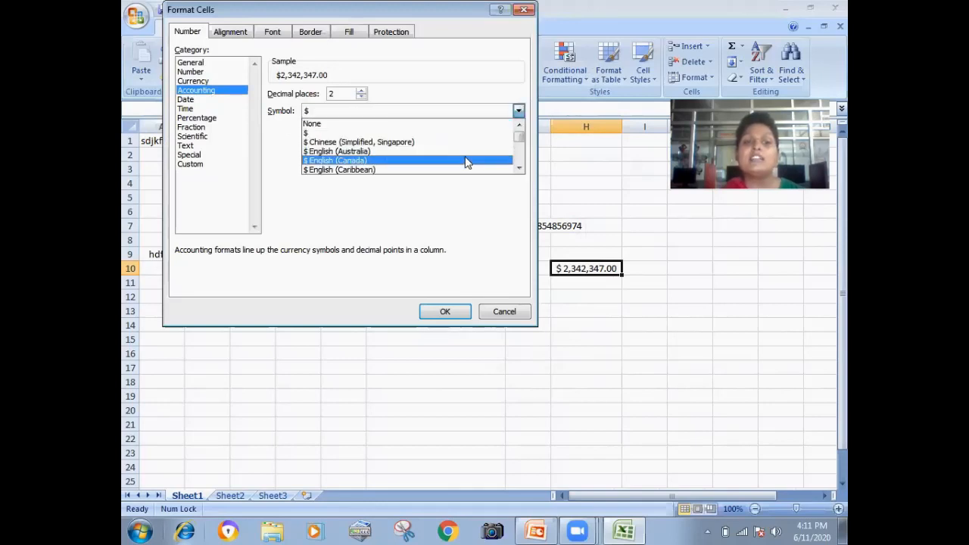
left_click(519, 170)
left_click(519, 170)
left_click(519, 170)
left_click(518, 170)
left_click(519, 170)
left_click(518, 170)
left_click(518, 171)
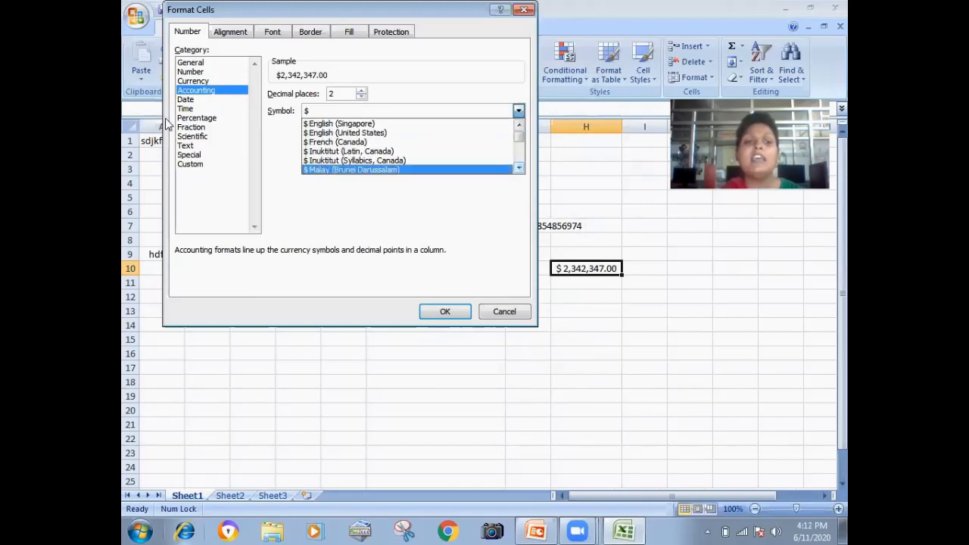
Look through the display types available in the Date category for cell H10
left_click(188, 100)
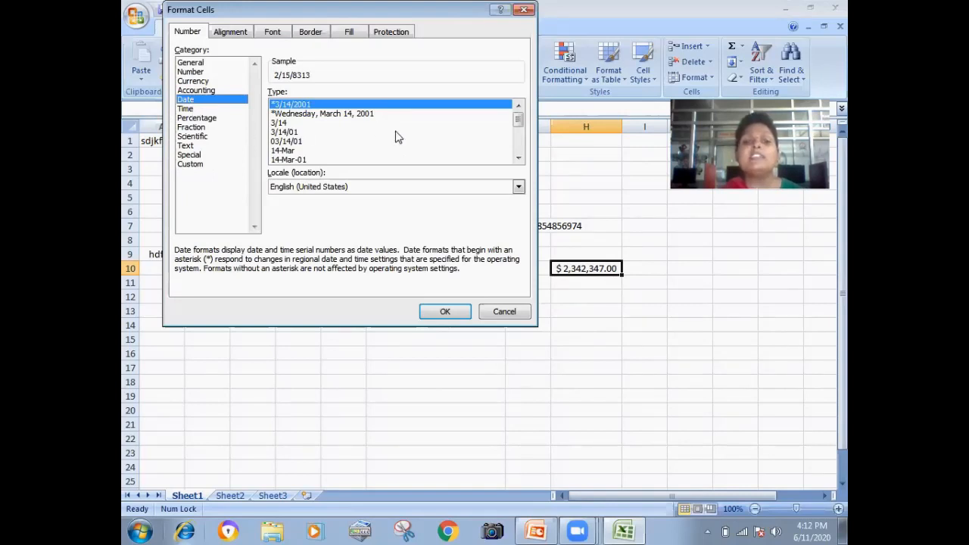
left_click(518, 158)
left_click(518, 158)
left_click(518, 157)
left_click(518, 157)
left_click(517, 157)
left_click(518, 158)
left_click(518, 157)
left_click(518, 157)
left_click(518, 157)
left_click(518, 158)
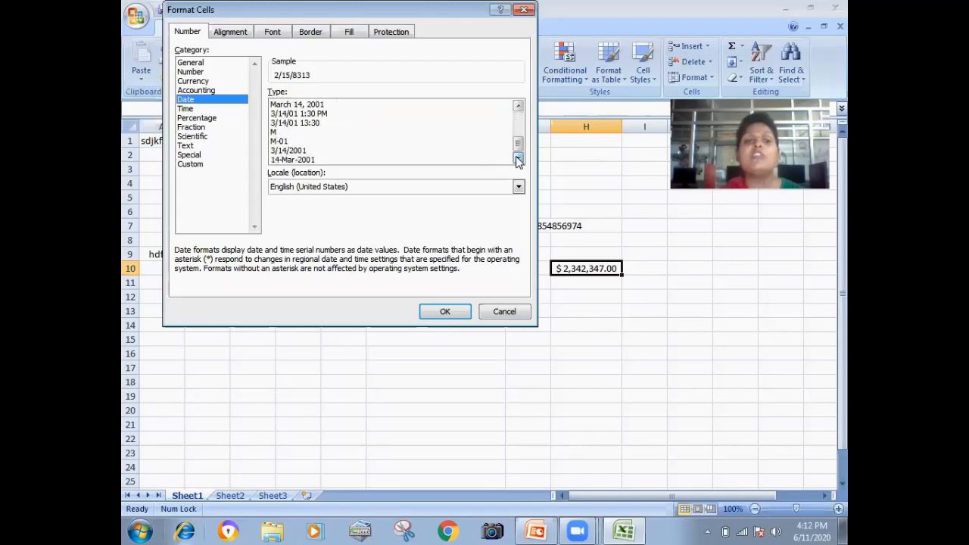
left_click_drag(517, 143, 516, 134)
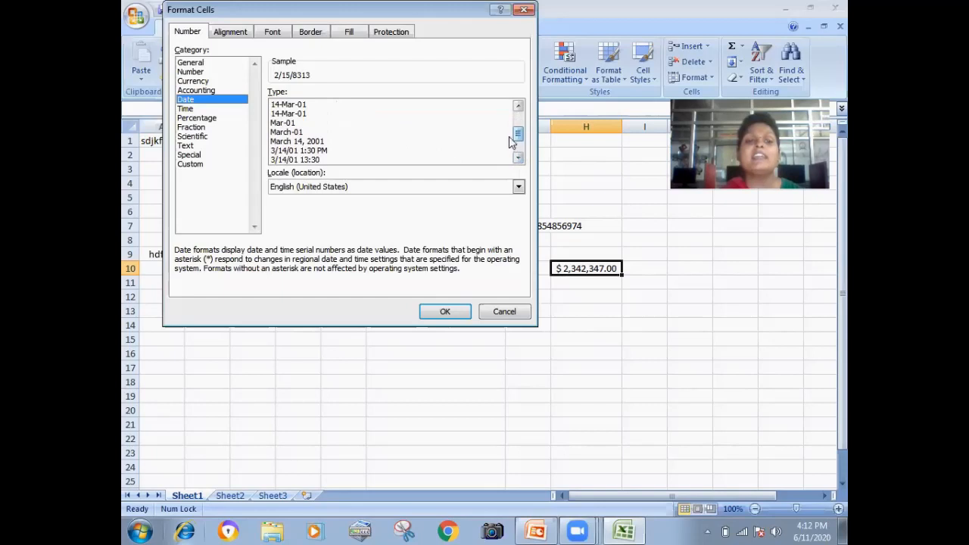
Preview H10 with the date types 3/14/01 1:30 PM, March 14, 2001 and 14-Mar-01
left_click(288, 152)
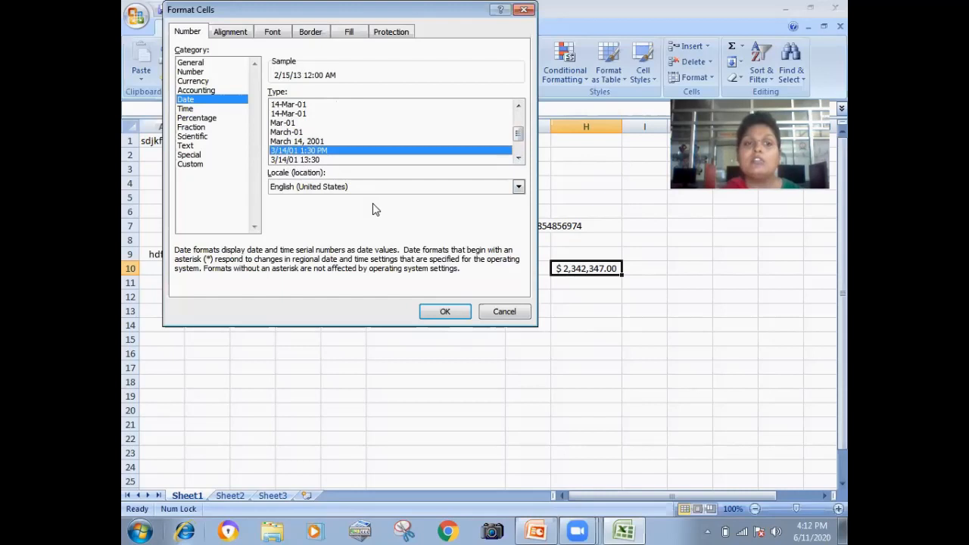
left_click(302, 141)
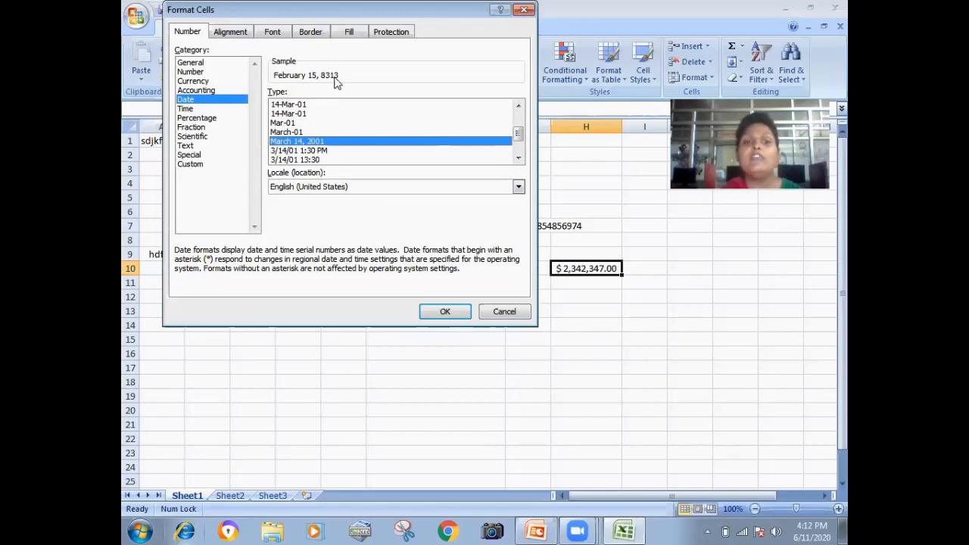
left_click(303, 113)
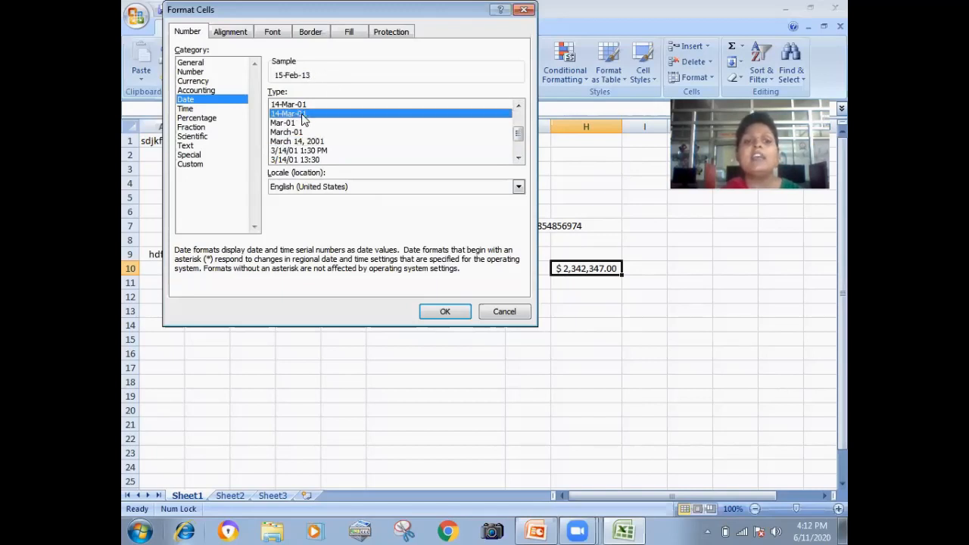
Choose the date type 14-Mar-2001 with the English (United States) locale for H10
left_click(519, 158)
left_click(518, 157)
left_click(518, 157)
left_click(519, 158)
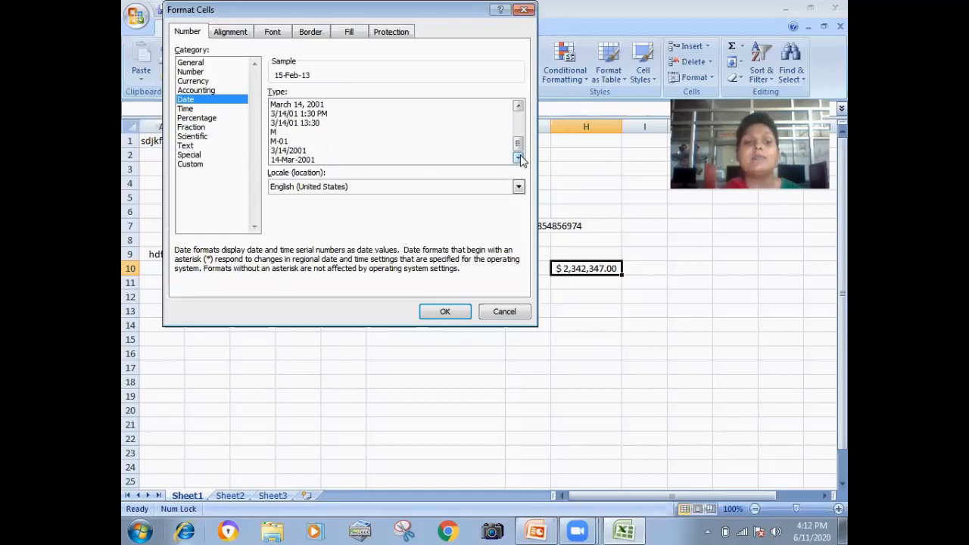
left_click(318, 161)
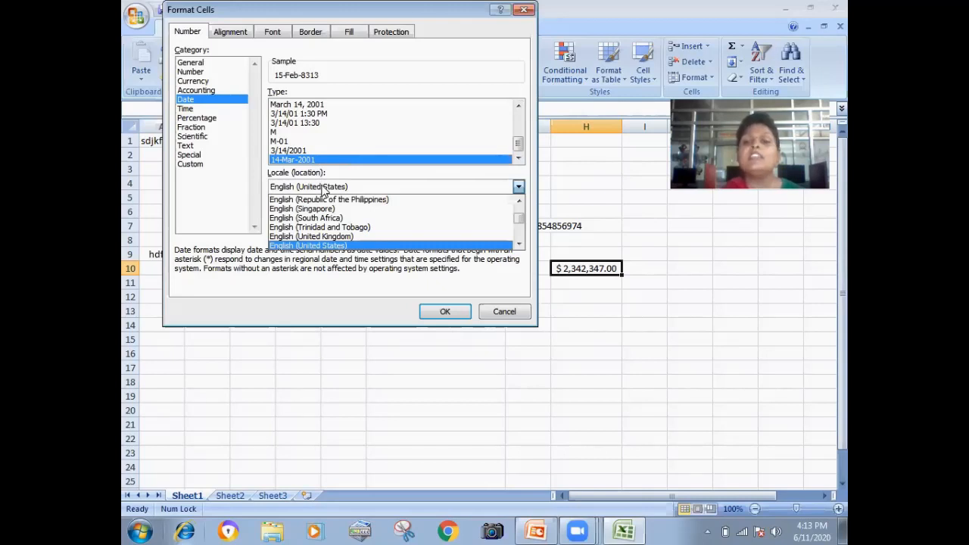
left_click(331, 246)
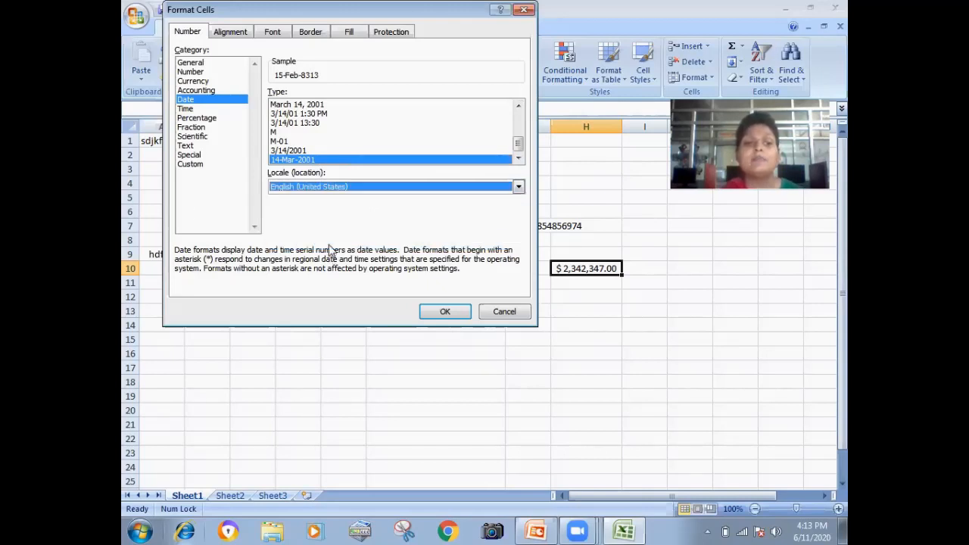
Look through the Time display types for H10 and preview 30:55.2 and 1:30:55 PM
left_click(189, 110)
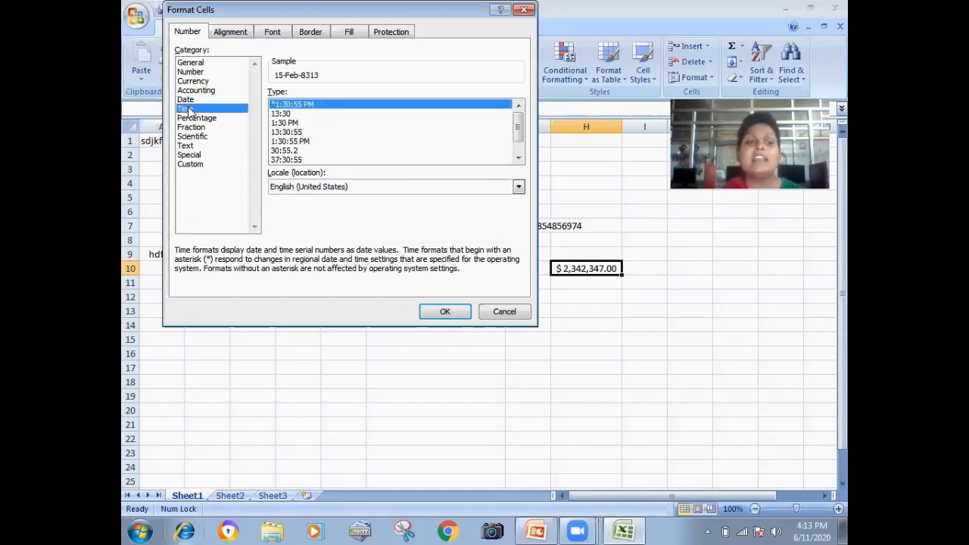
left_click(517, 158)
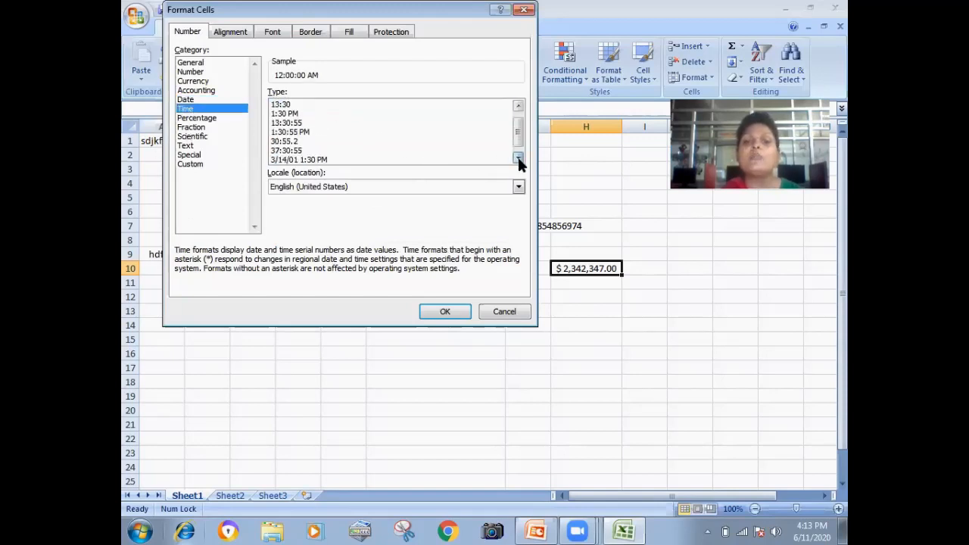
left_click(518, 158)
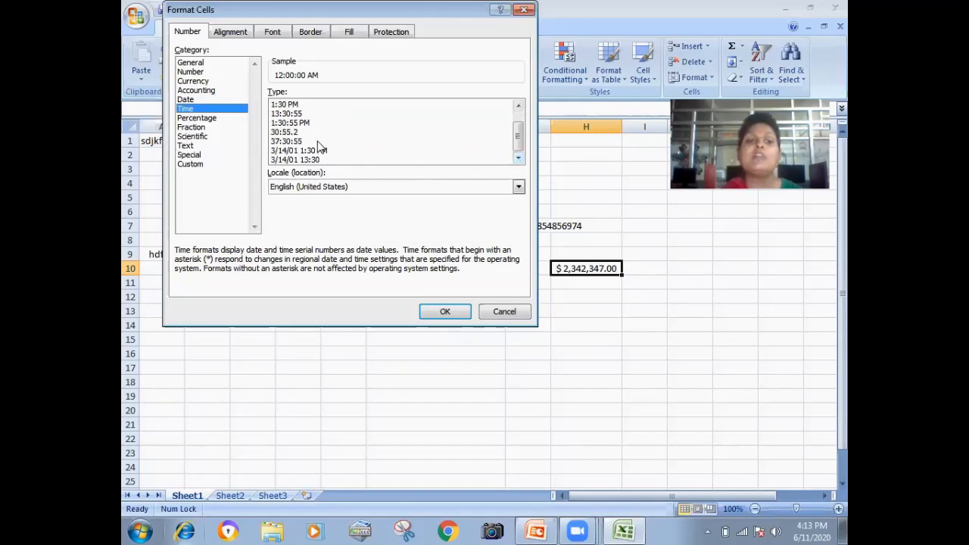
left_click(289, 132)
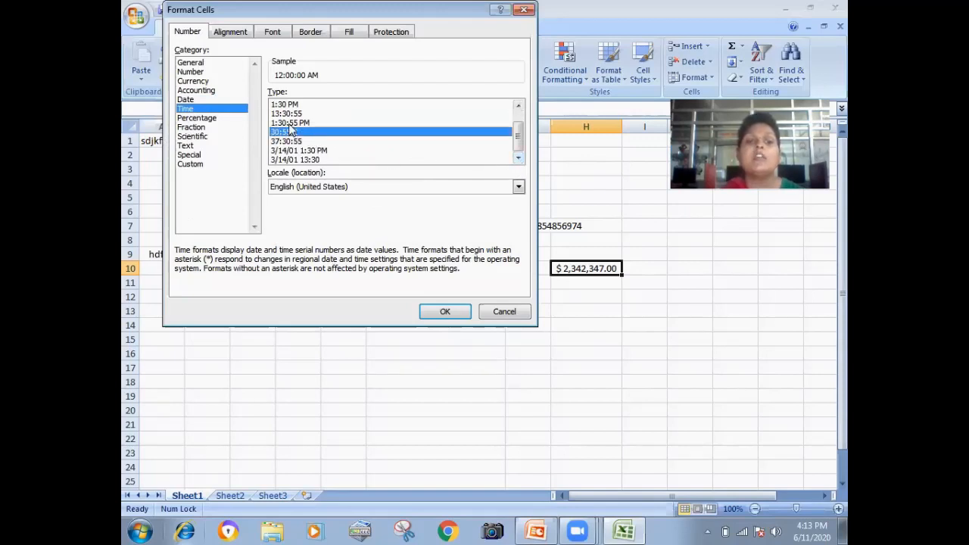
left_click(289, 124)
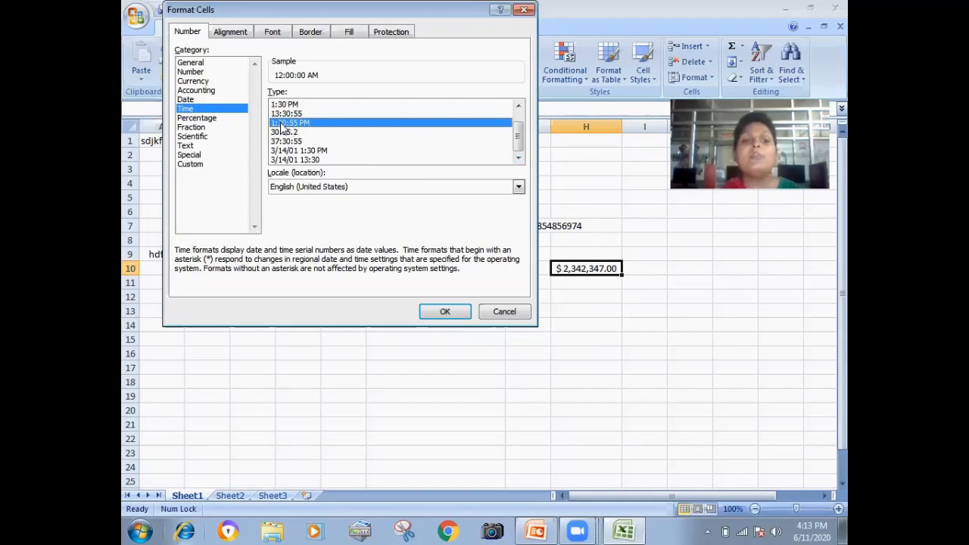
Format H10 as Percentage with 6 decimal places
left_click(194, 119)
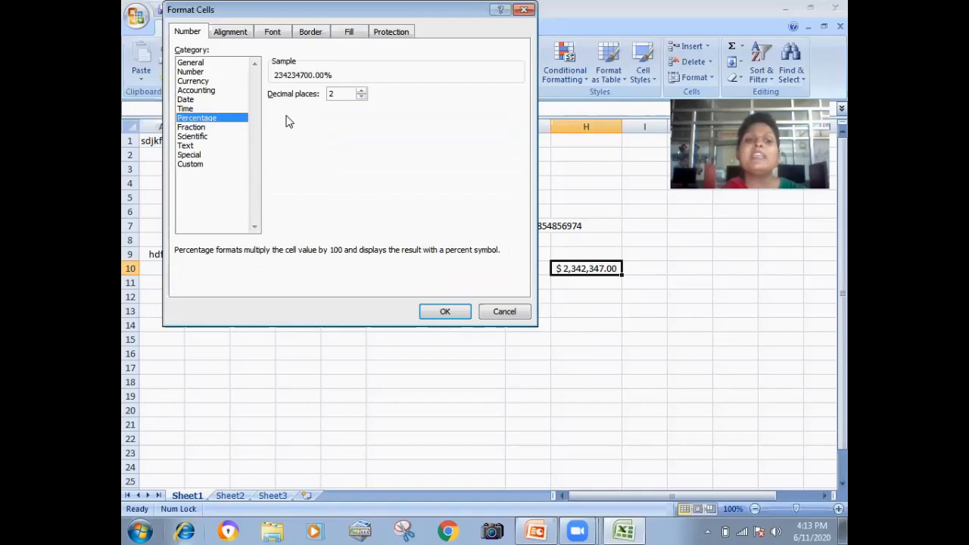
left_click(362, 90)
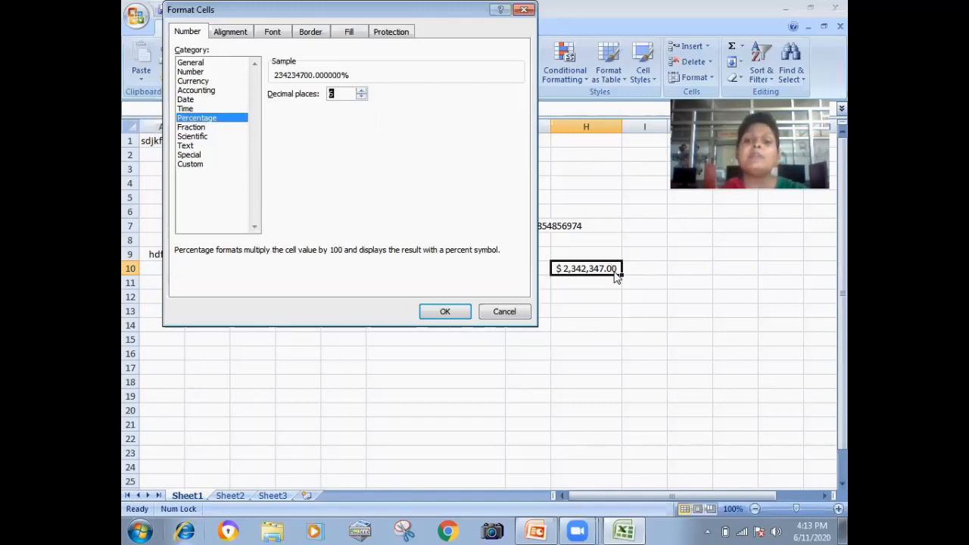
left_click(451, 312)
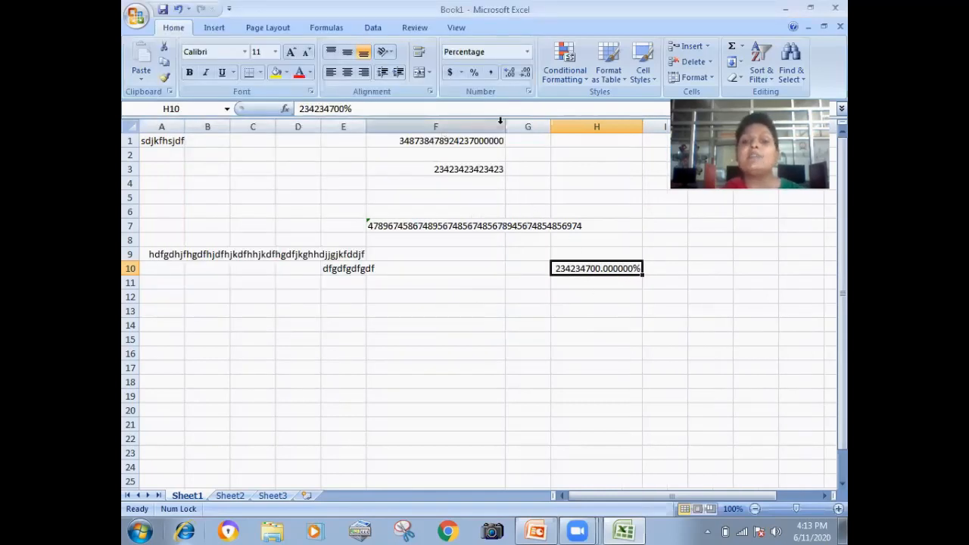
Reduce the Percentage format of H10 to 1 decimal place
left_click(528, 90)
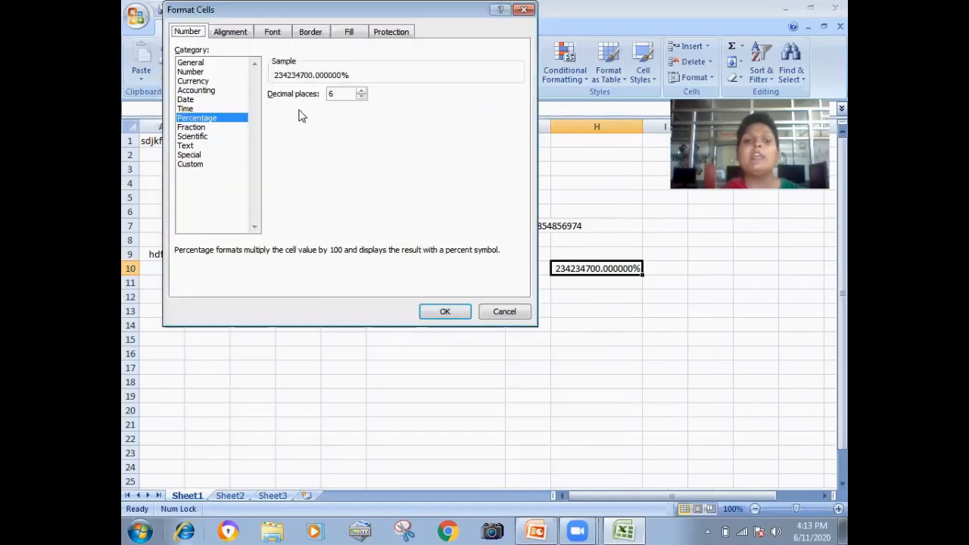
left_click(361, 96)
left_click(361, 97)
left_click(361, 97)
left_click(361, 96)
left_click(361, 96)
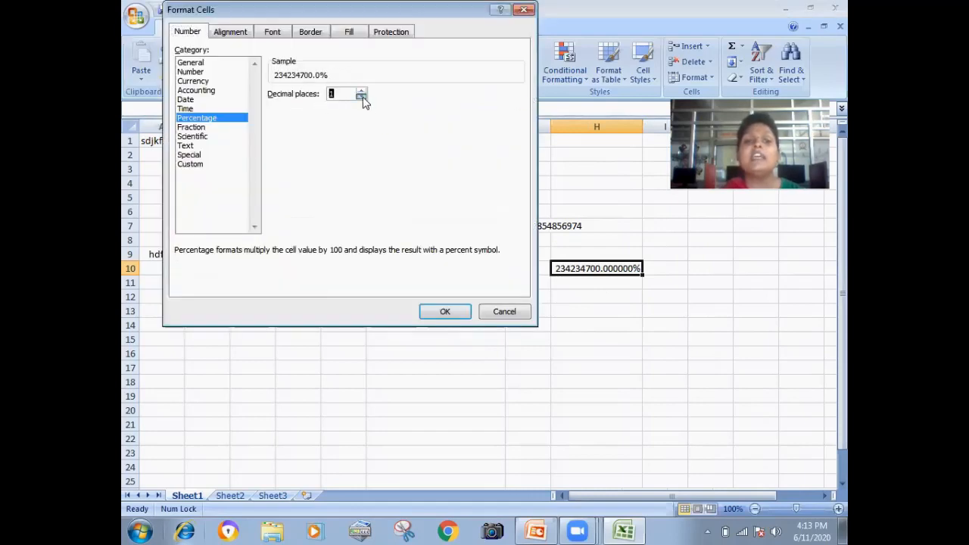
left_click(434, 315)
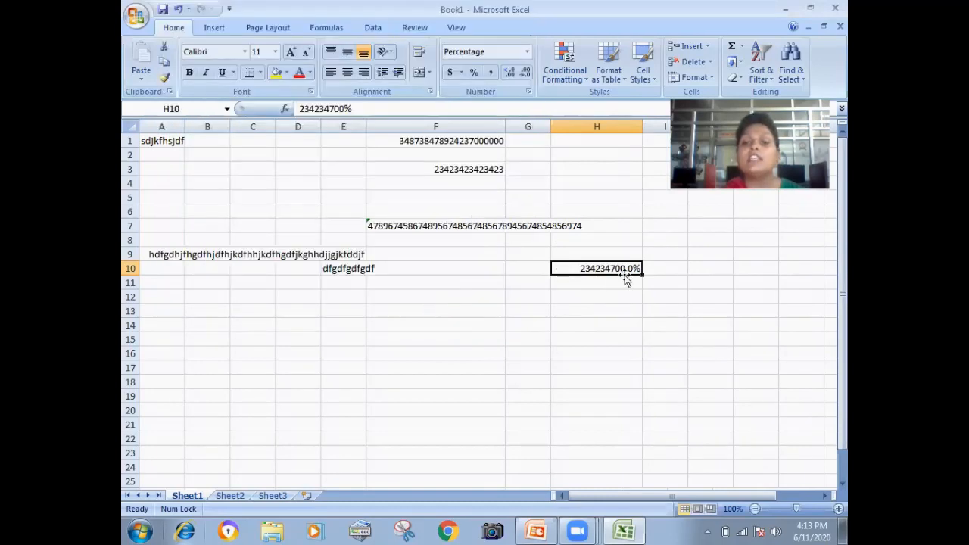
Look through the Fraction types and apply the Fraction format Up to one digit (1/4) to H10
left_click(529, 91)
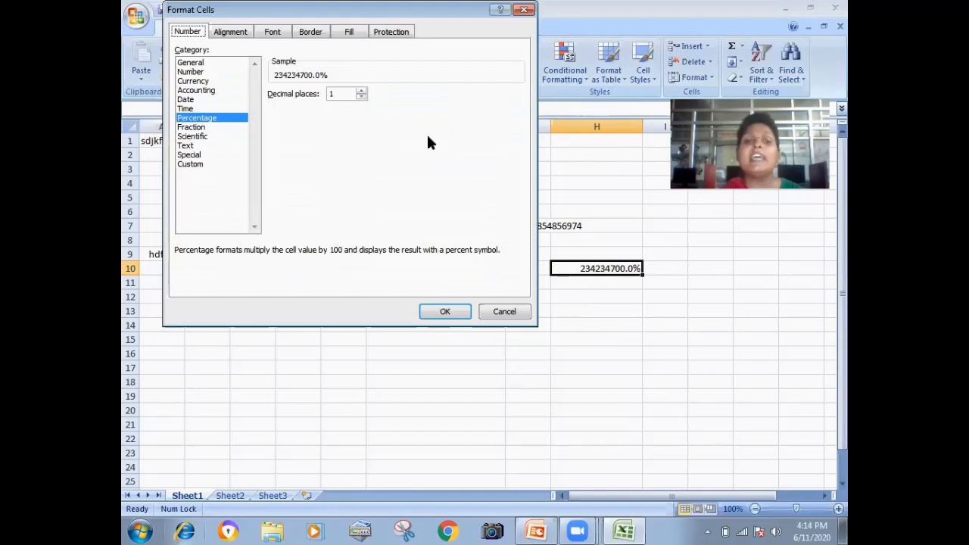
left_click(201, 129)
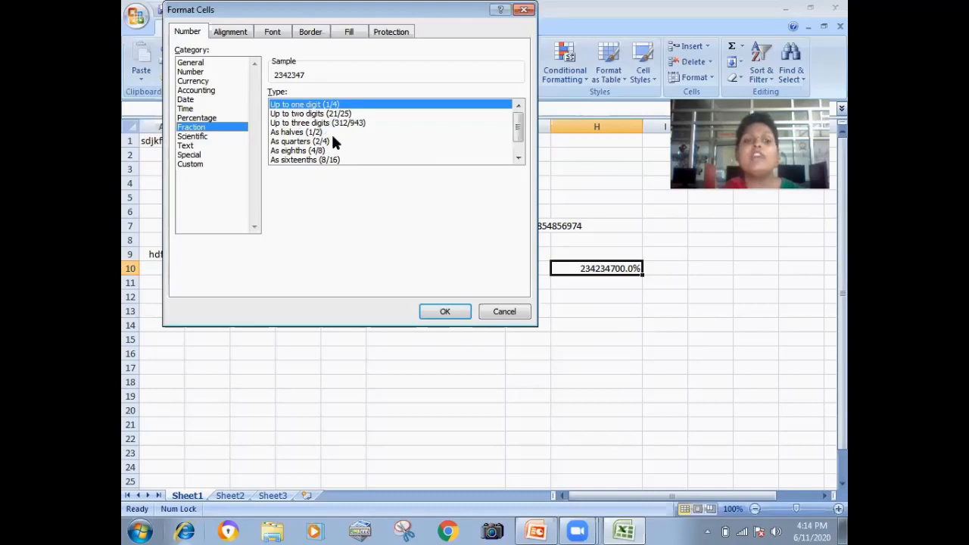
left_click(518, 158)
left_click(518, 158)
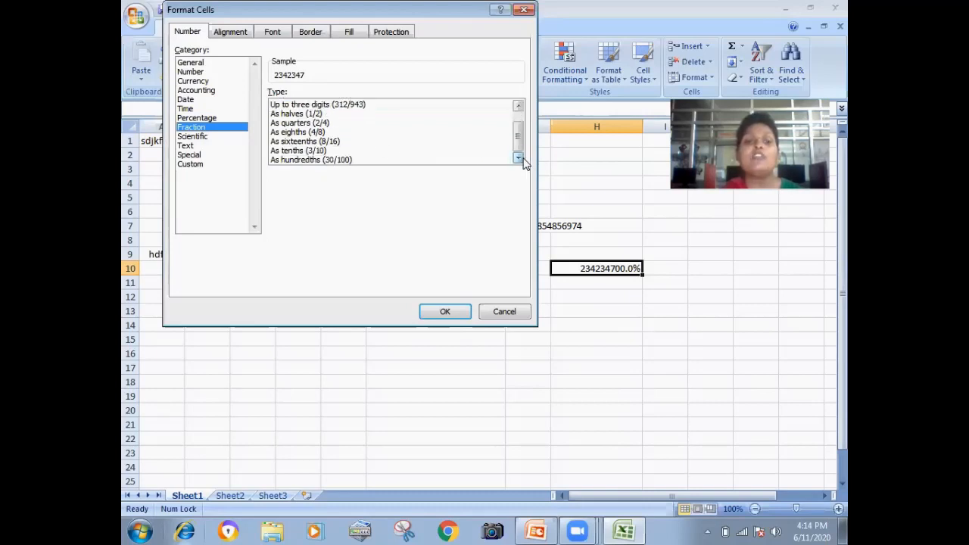
left_click(444, 313)
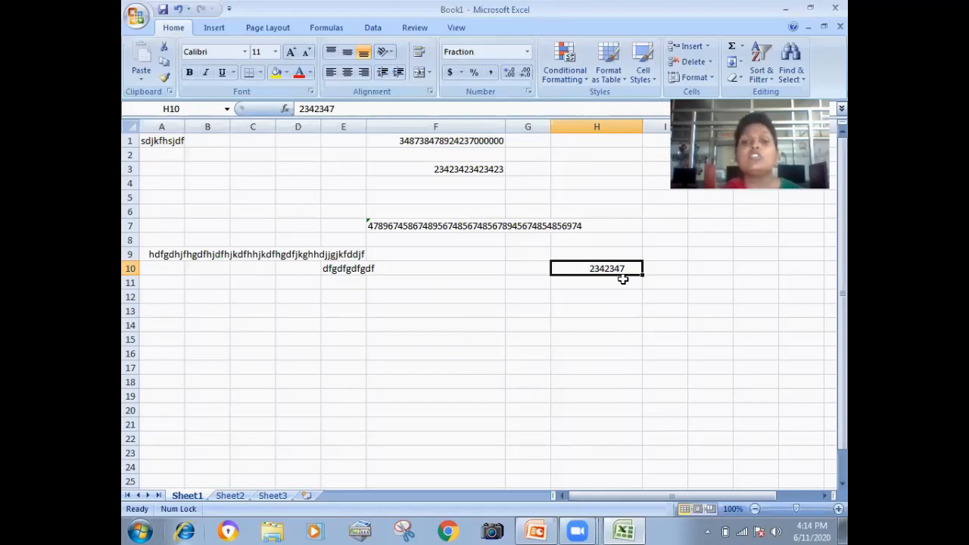
left_click(529, 92)
left_click(203, 138)
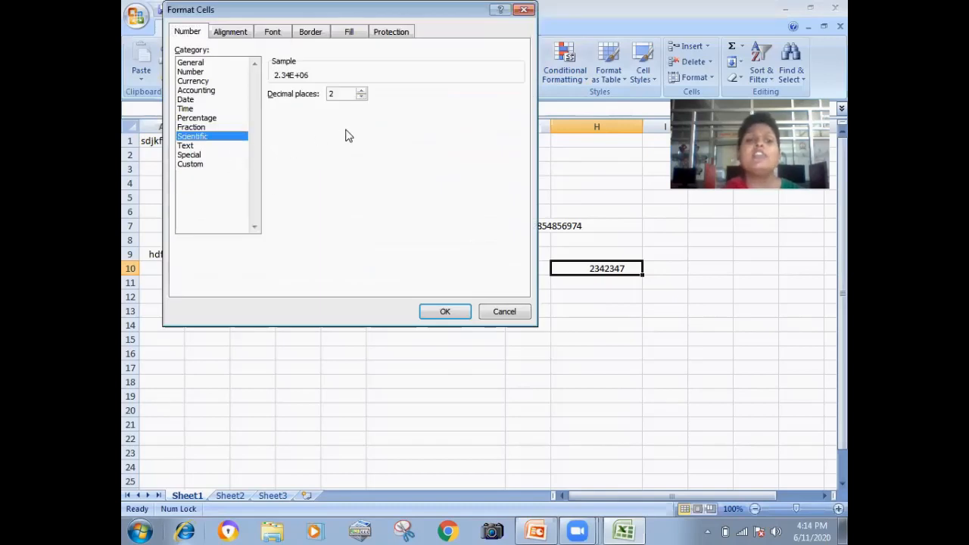
left_click(509, 314)
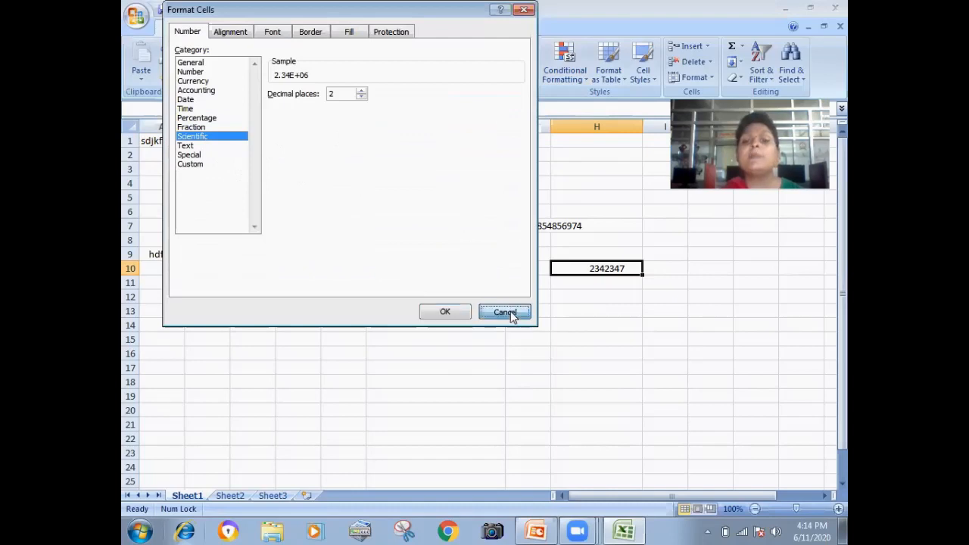
Enter the number 1234 in cell G14
left_click(588, 320)
left_click(526, 324)
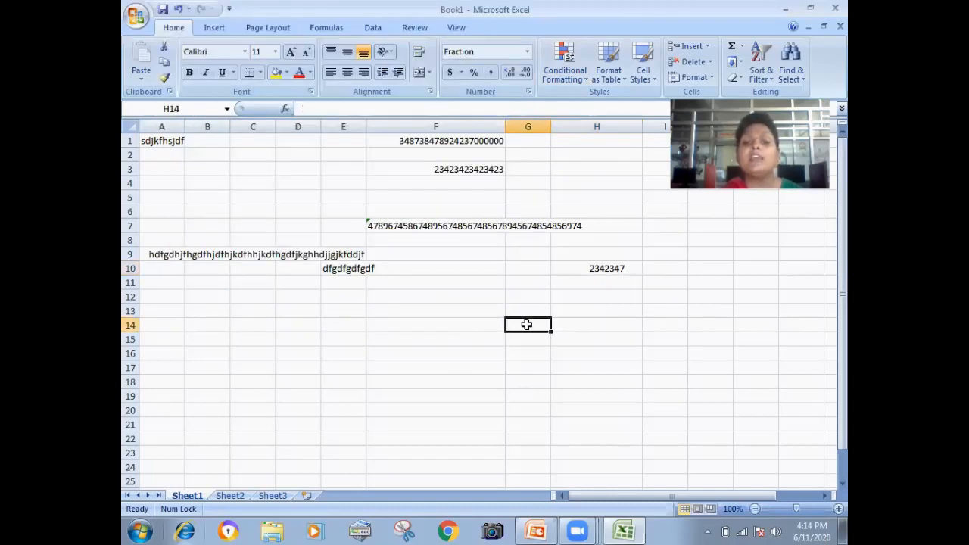
type("1234")
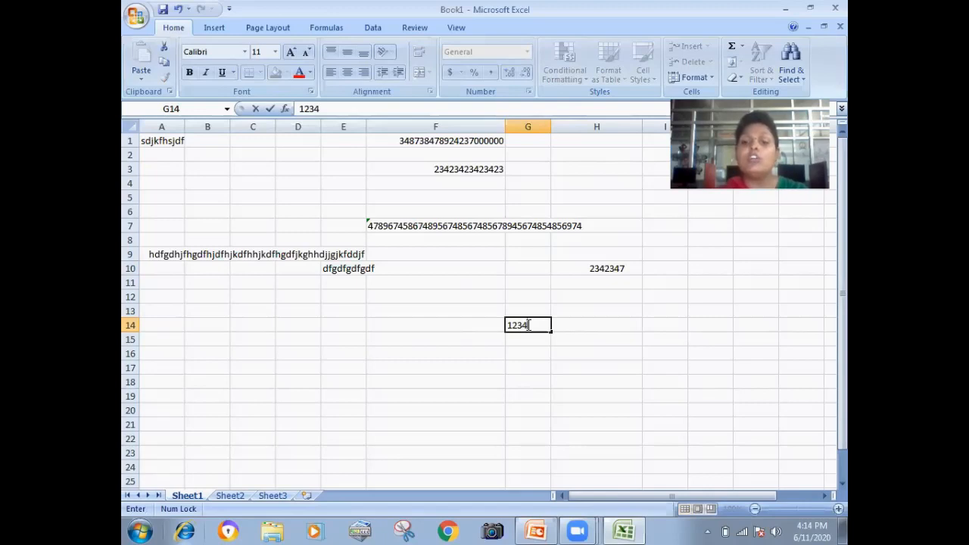
left_click(598, 292)
Format G14 as Scientific with 2 decimal places
left_click(532, 323)
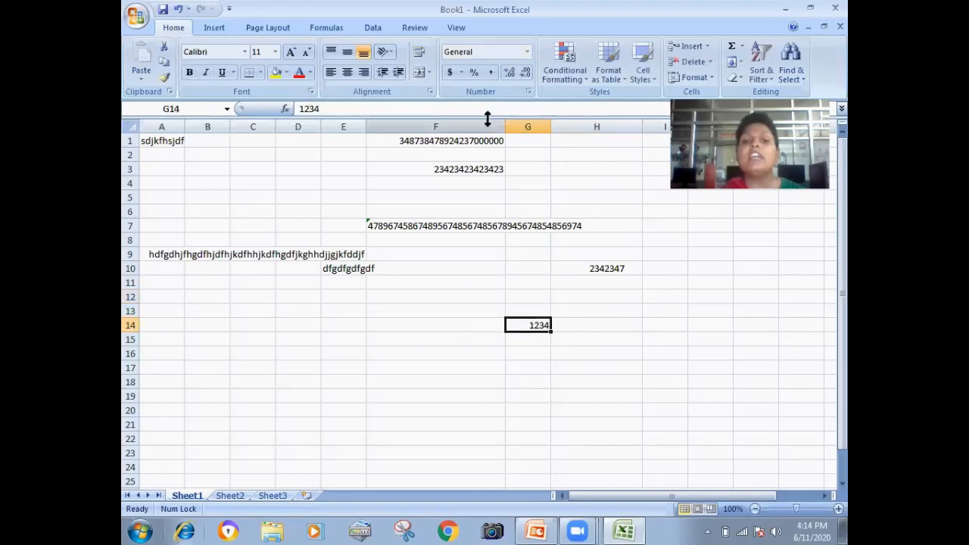
left_click(528, 92)
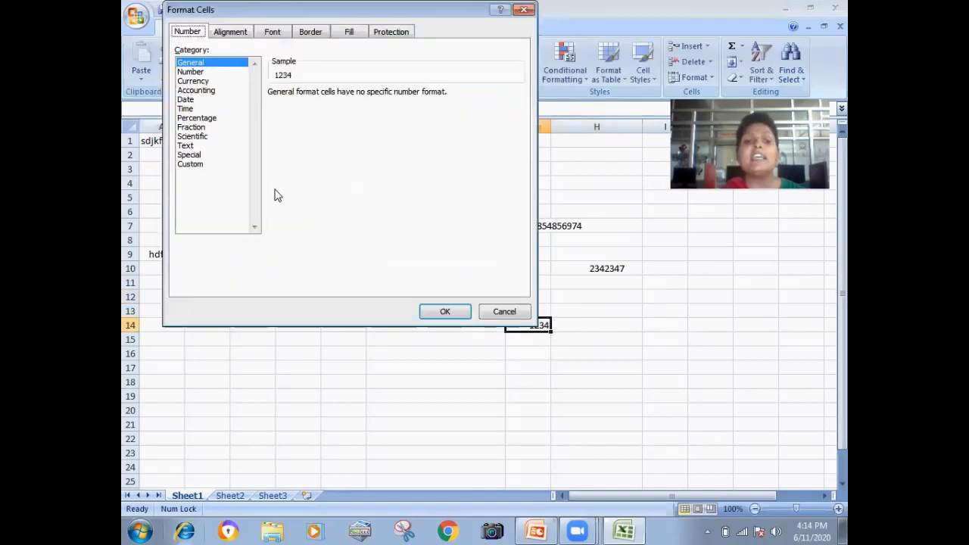
left_click(192, 136)
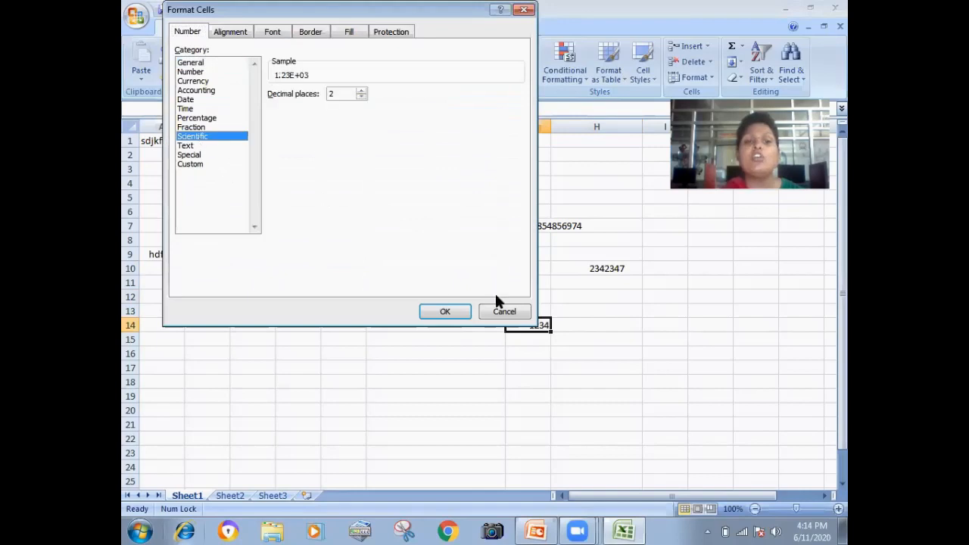
left_click(465, 314)
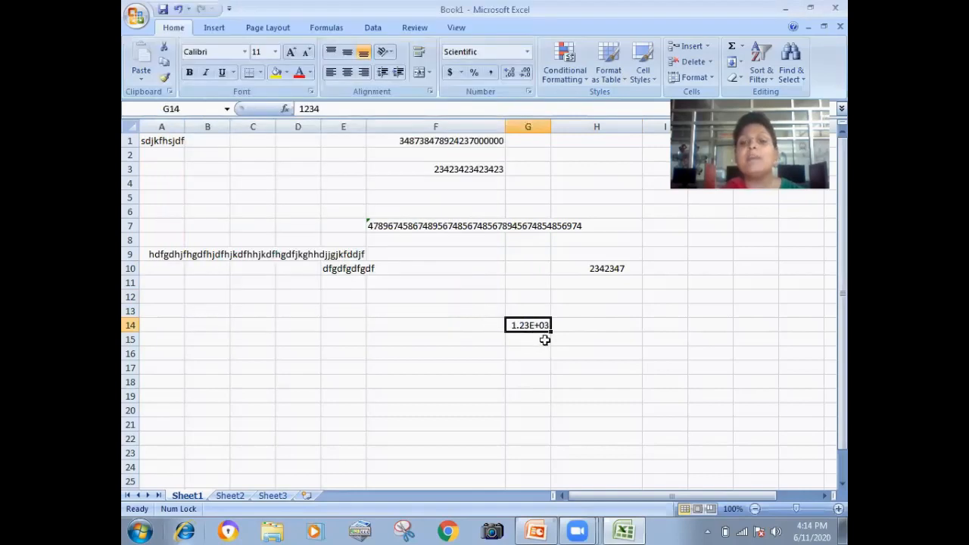
Examine what the Text and Special number format categories offer for G14
left_click(528, 91)
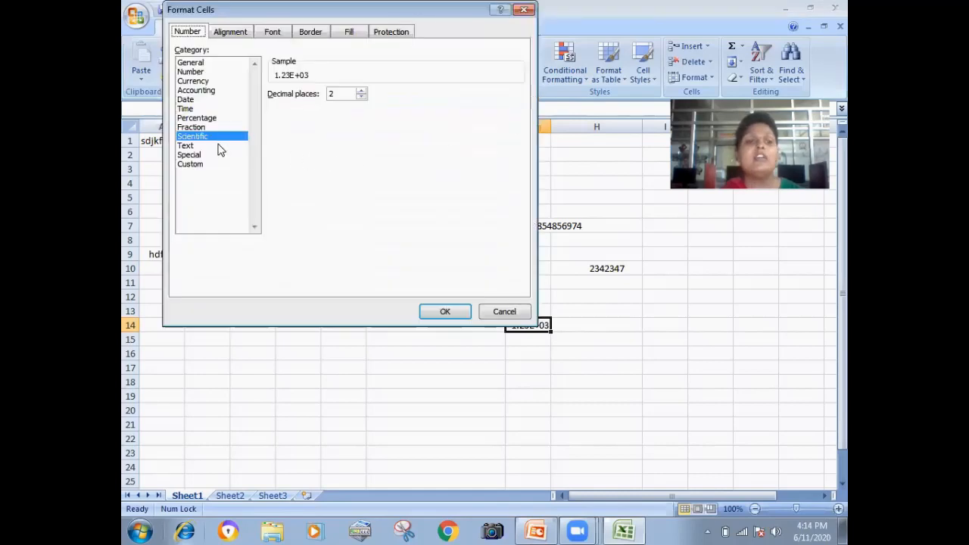
left_click(218, 147)
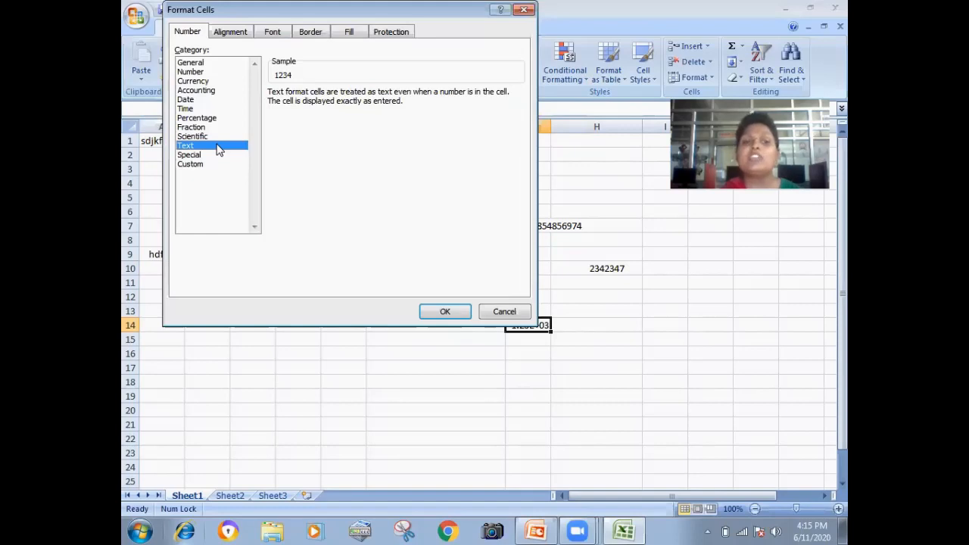
left_click(206, 156)
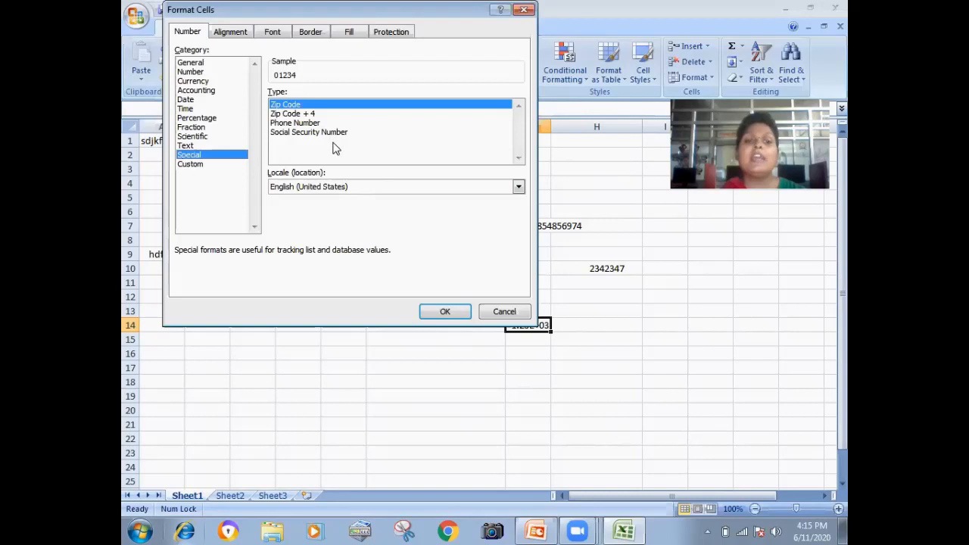
Look through the Custom format codes and apply the code d-mmm-yy to G14
left_click(224, 168)
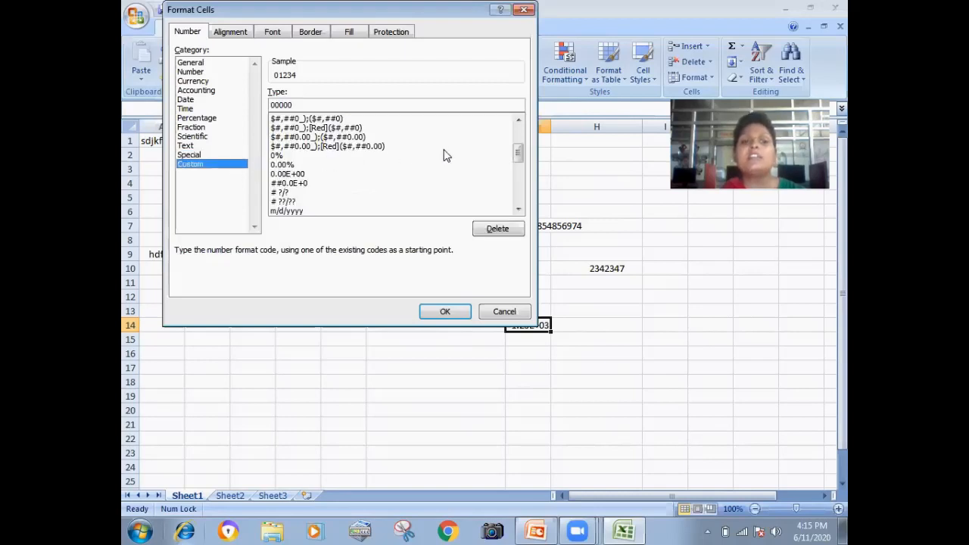
mouse_move(518, 155)
left_mouse_down()
mouse_move(521, 194)
mouse_move(520, 159)
mouse_move(515, 168)
left_mouse_up()
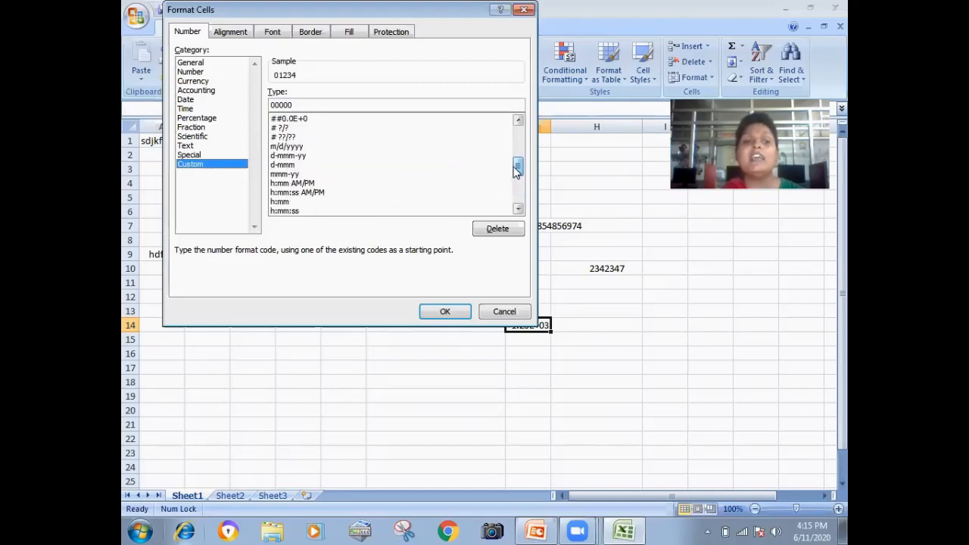
left_click(283, 156)
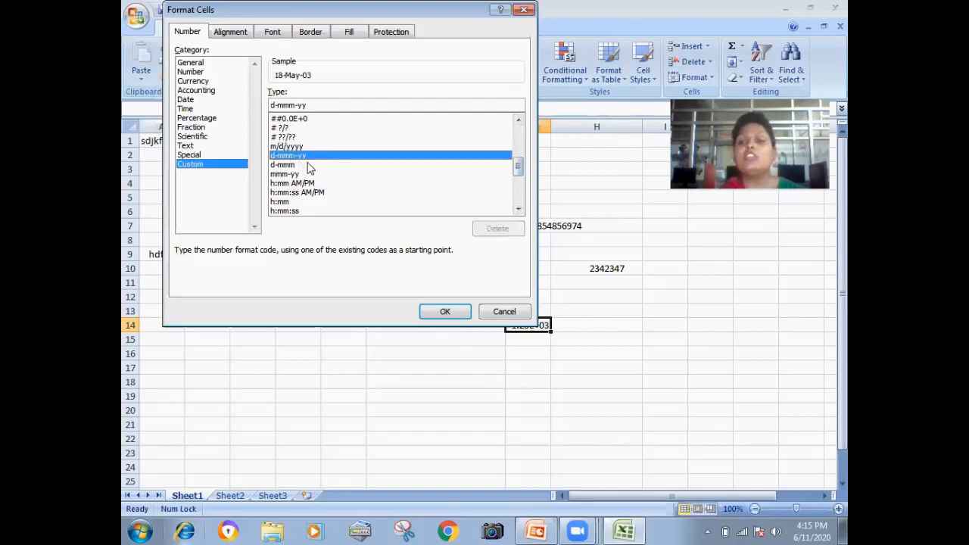
left_click(429, 309)
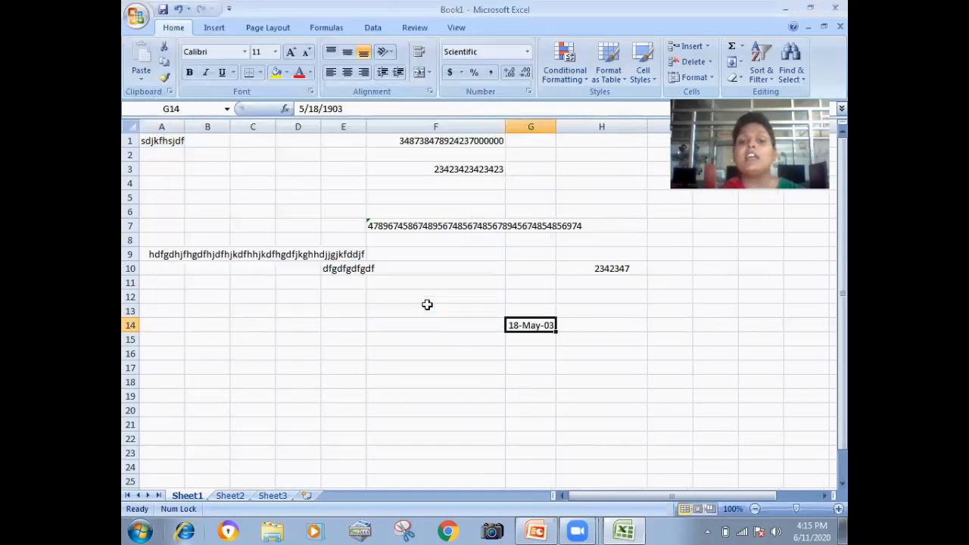